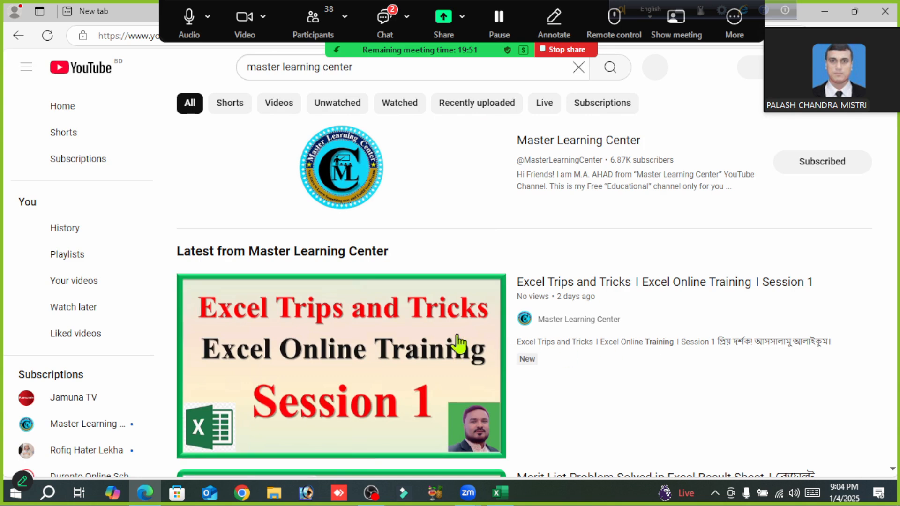
- Open the Master Learning Center channel and its video "Make Automated Class Routine in MS Excel" from the For You section
{"action": "left_click", "coordinate": [573, 142]}
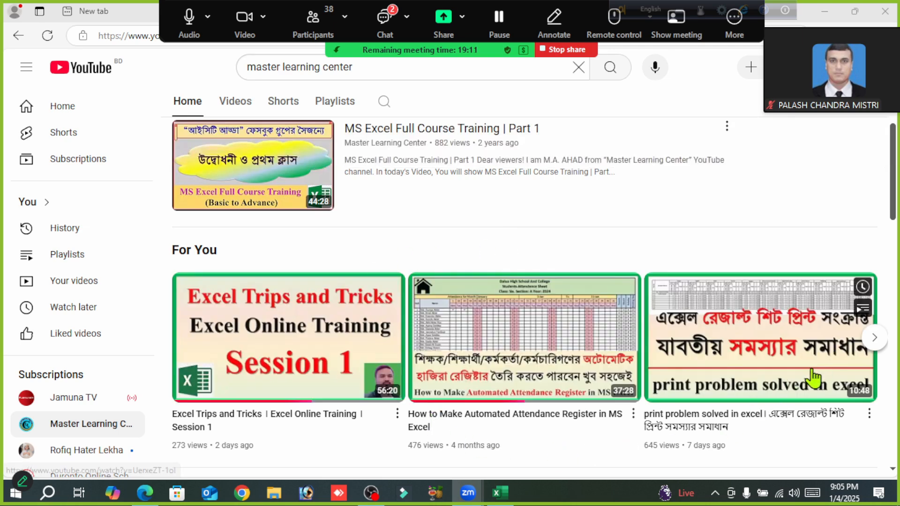
{"action": "left_click", "coordinate": [875, 339]}
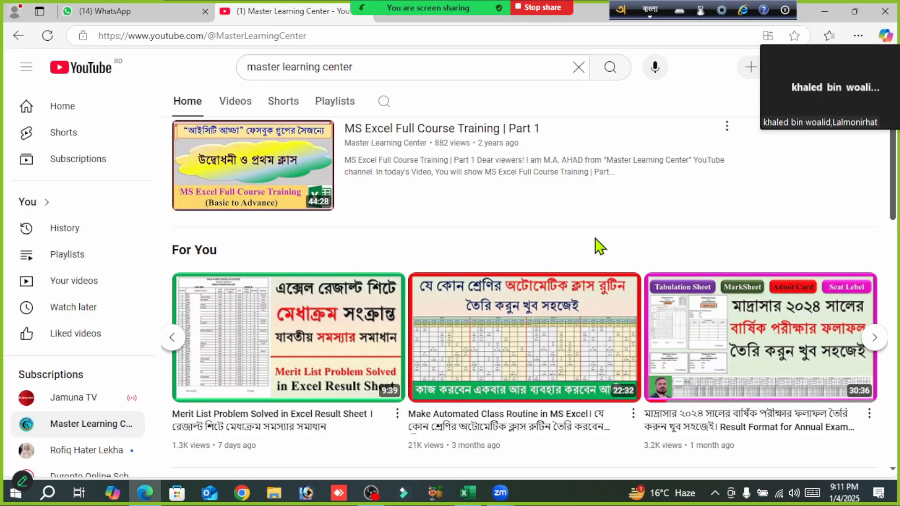
{"action": "mouse_move", "coordinate": [542, 297]}
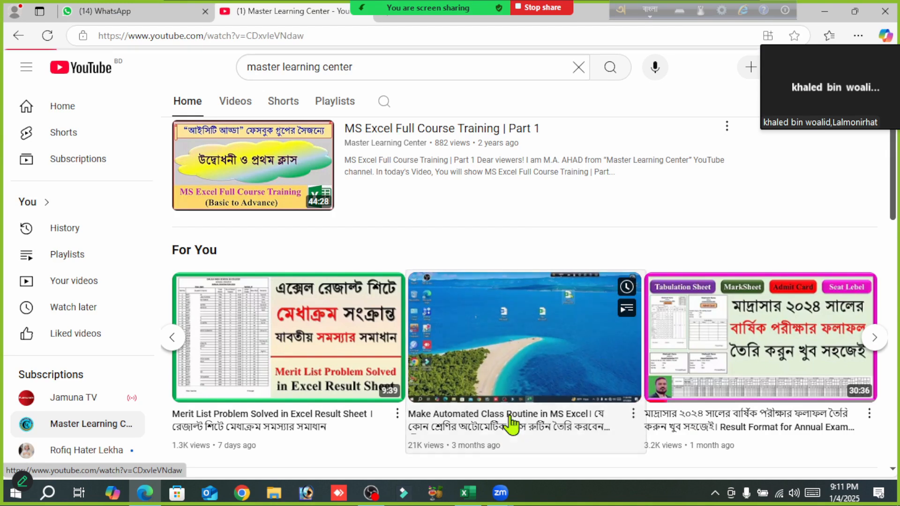
{"action": "left_click", "coordinate": [512, 424]}
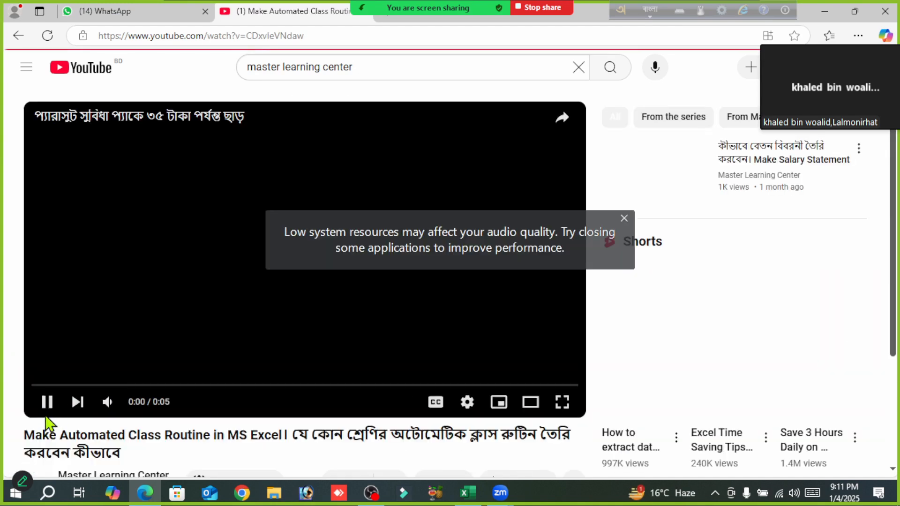
- Expand the video's description and open the Google Drive link given for the Demo Class Routine
{"action": "scroll", "coordinate": [112, 368], "scroll_direction": "down", "scroll_amount": 4}
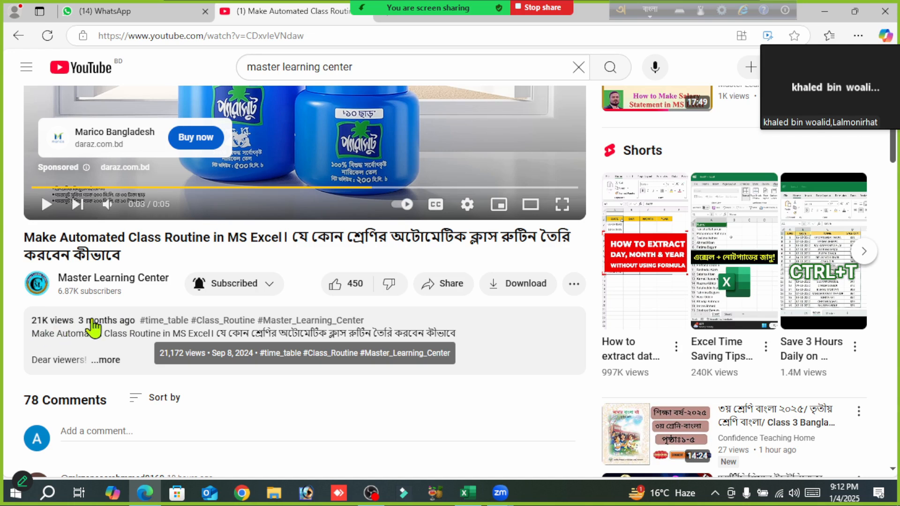
{"action": "left_click", "coordinate": [108, 361]}
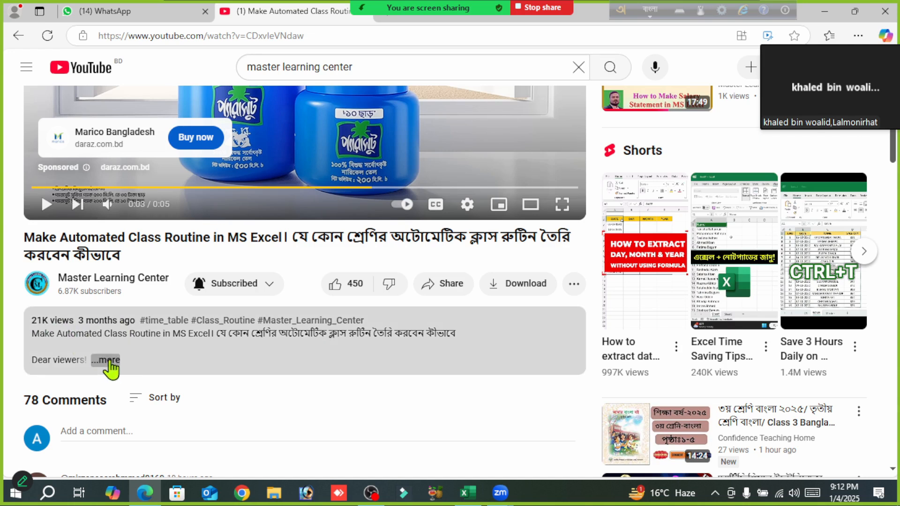
{"action": "scroll", "coordinate": [297, 408], "scroll_direction": "down", "scroll_amount": 4}
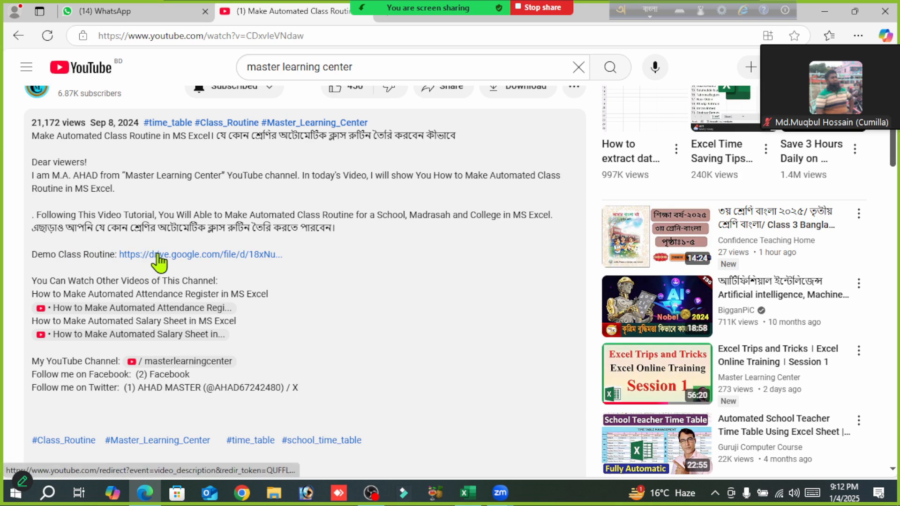
{"action": "left_click", "coordinate": [183, 264]}
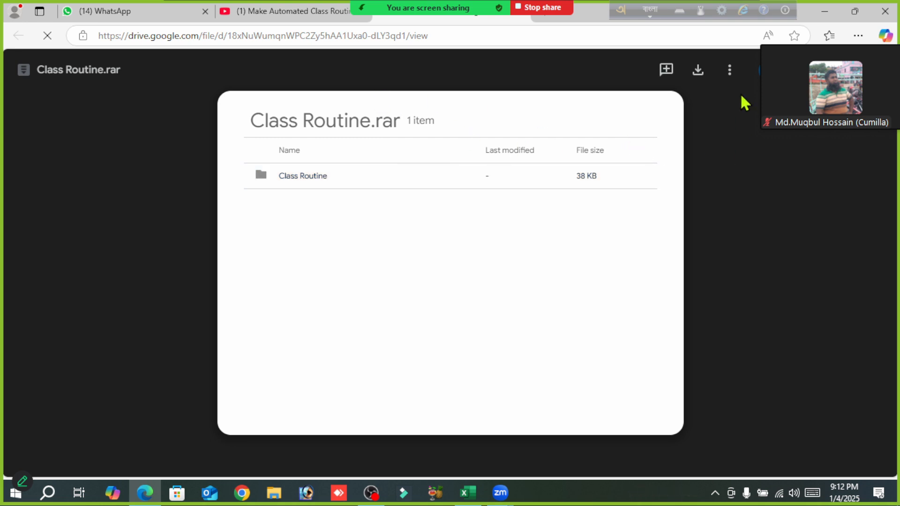
- Download Class Routine.rar and save it to the Desktop as "Class Routine (1)"
{"action": "left_click", "coordinate": [698, 71]}
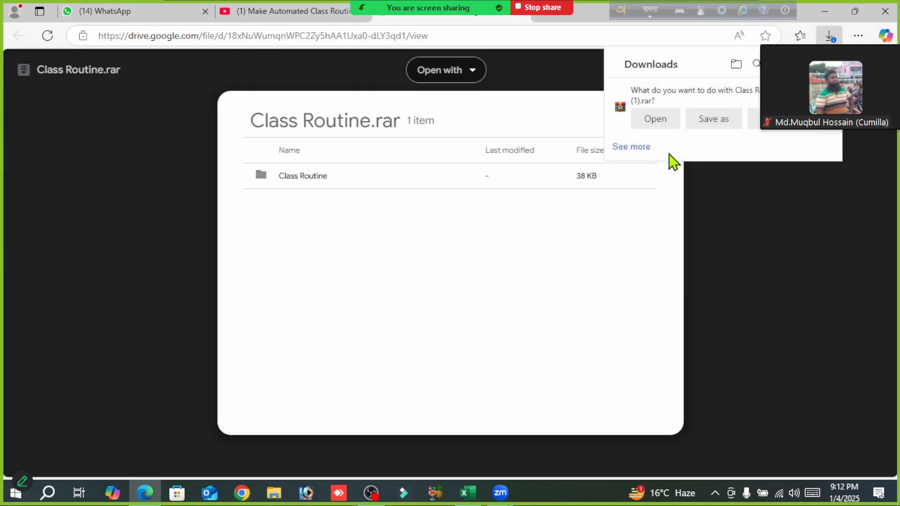
{"action": "left_click", "coordinate": [712, 123]}
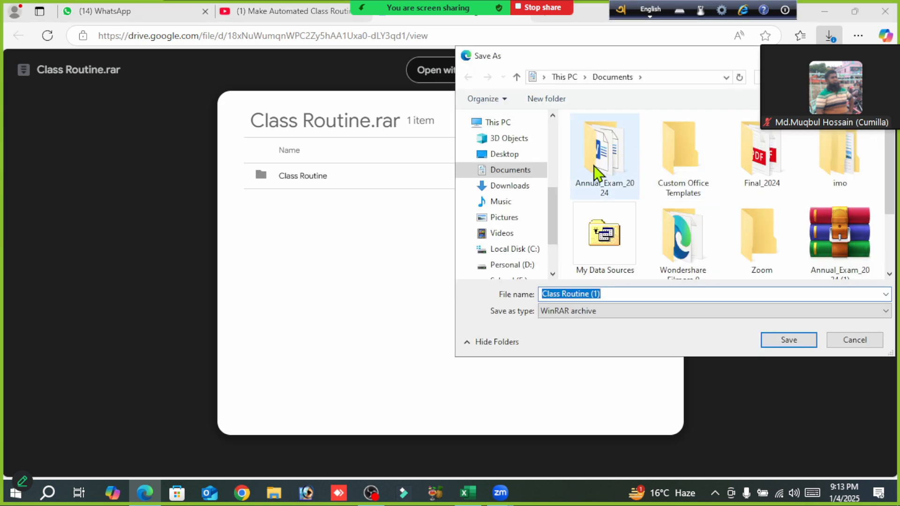
{"action": "left_click", "coordinate": [502, 156]}
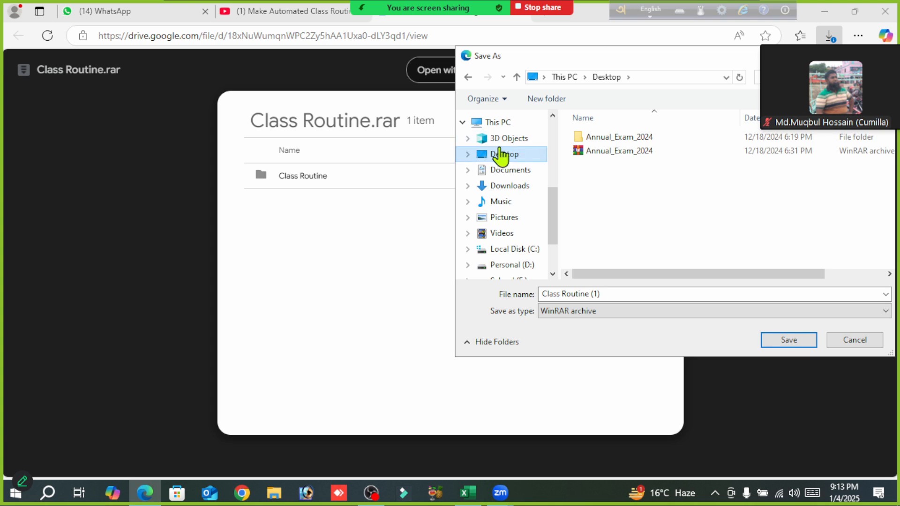
{"action": "left_click", "coordinate": [787, 341]}
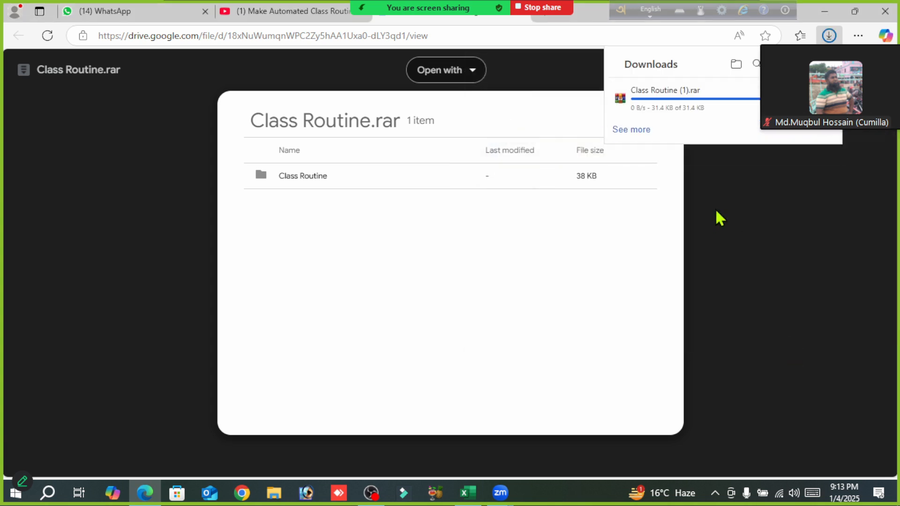
- Minimize the open windows and extract the Class Routine (1) archive directly onto the desktop
{"action": "left_click", "coordinate": [827, 10]}
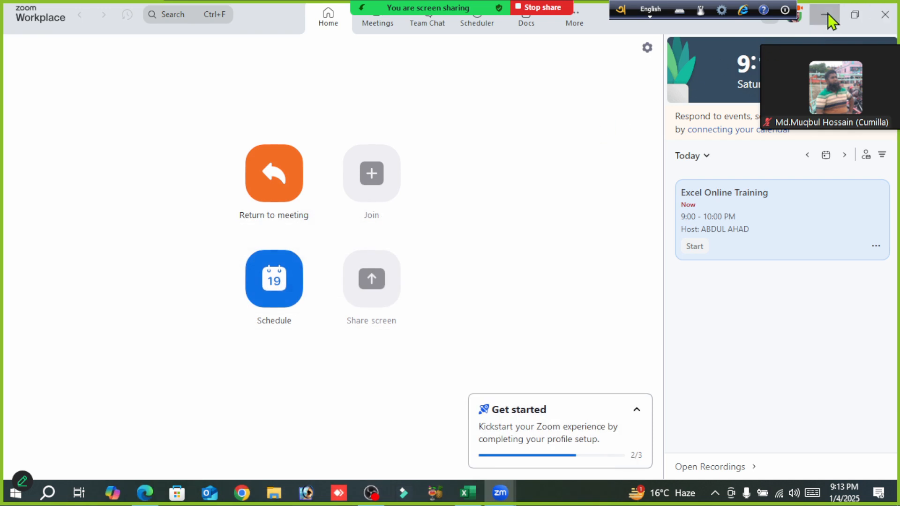
{"action": "left_click", "coordinate": [825, 15]}
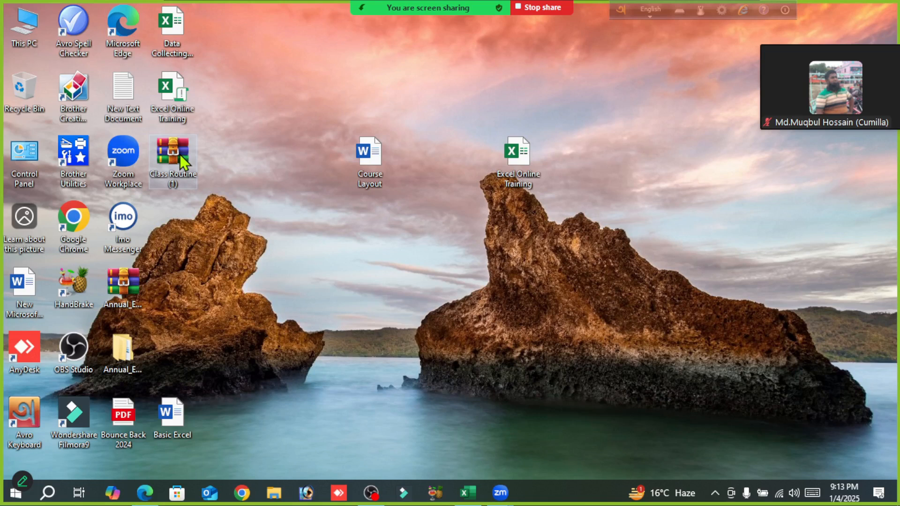
{"action": "right_click", "coordinate": [181, 155]}
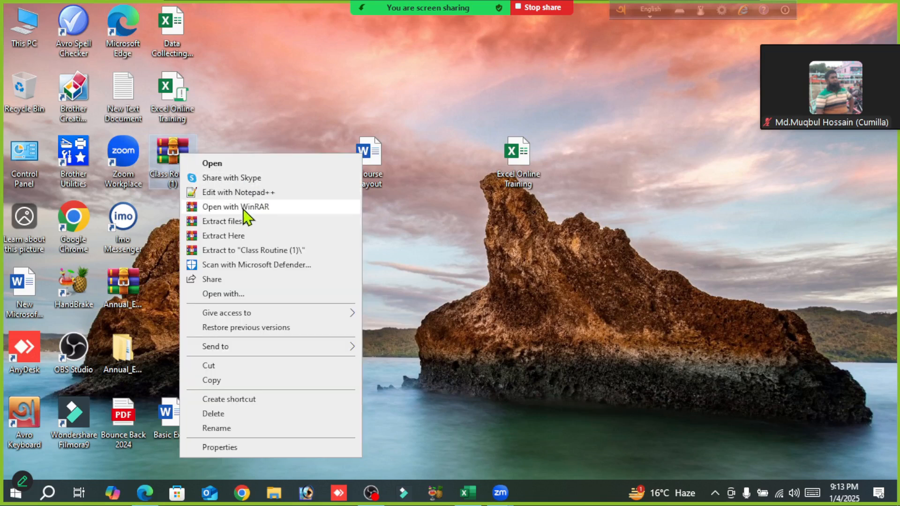
{"action": "left_click", "coordinate": [229, 237]}
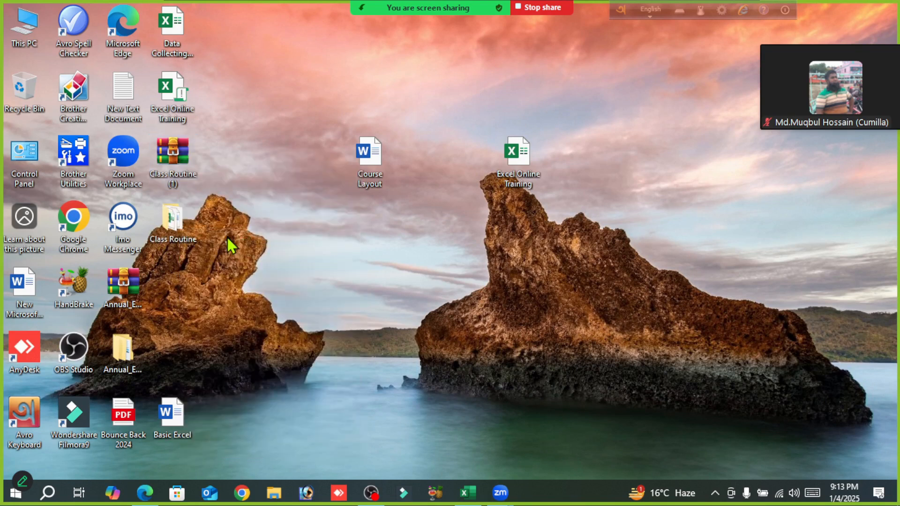
- Open the Class Rutin_2025 workbook from the extracted Class Routine folder and enable editing
{"action": "double_click", "coordinate": [170, 222]}
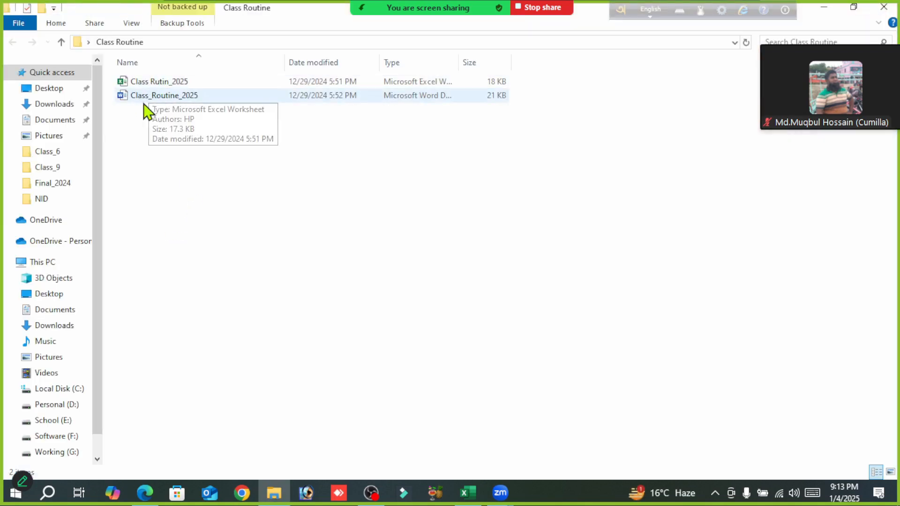
{"action": "double_click", "coordinate": [190, 99]}
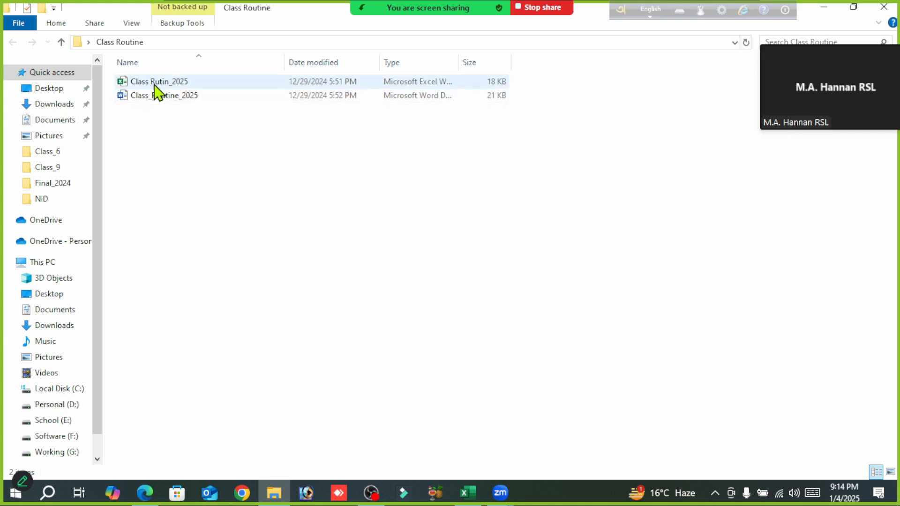
{"action": "left_click", "coordinate": [162, 82]}
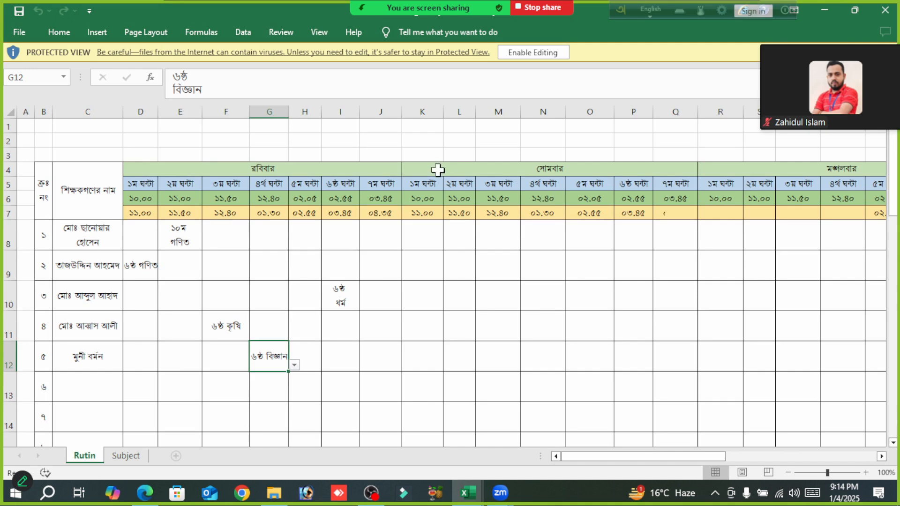
{"action": "left_click", "coordinate": [534, 51]}
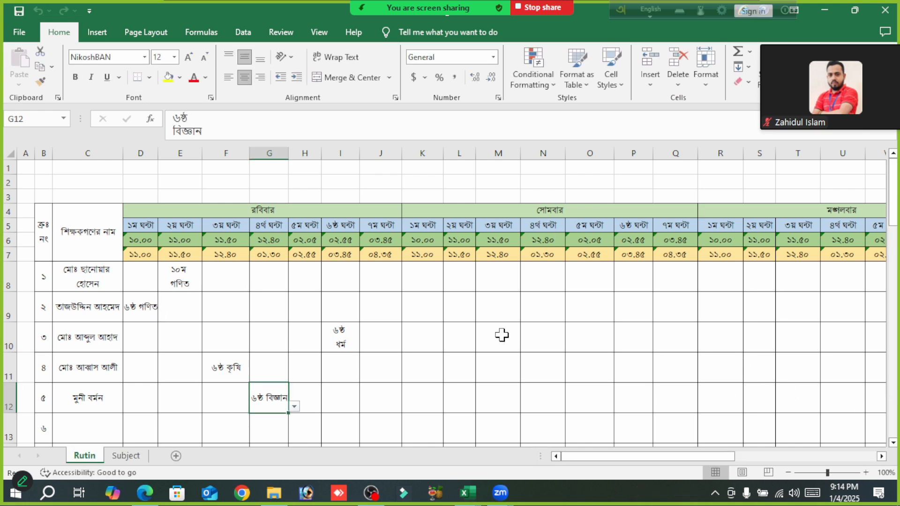
- Inspect the subject choices offered for cell K14 on the Rutin sheet, and close the workbook without saving
{"action": "scroll", "coordinate": [502, 334], "scroll_direction": "down", "scroll_amount": 4}
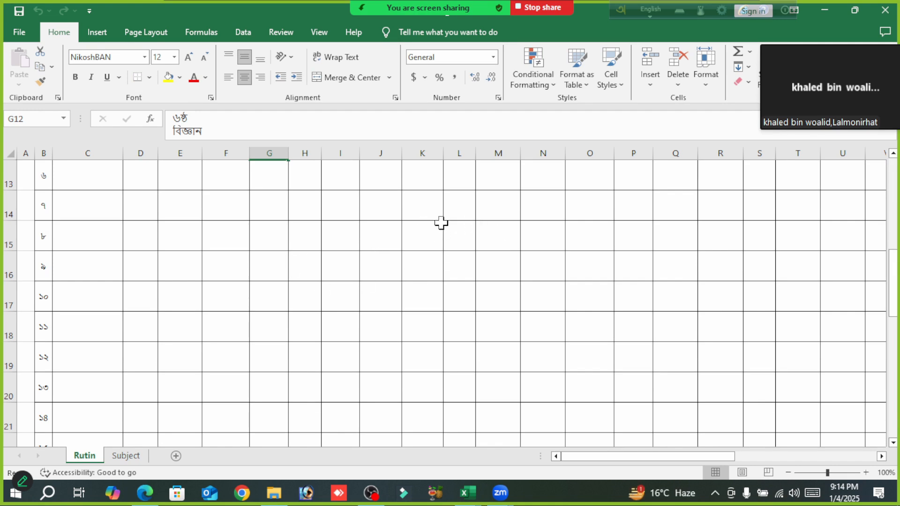
{"action": "left_click", "coordinate": [420, 202]}
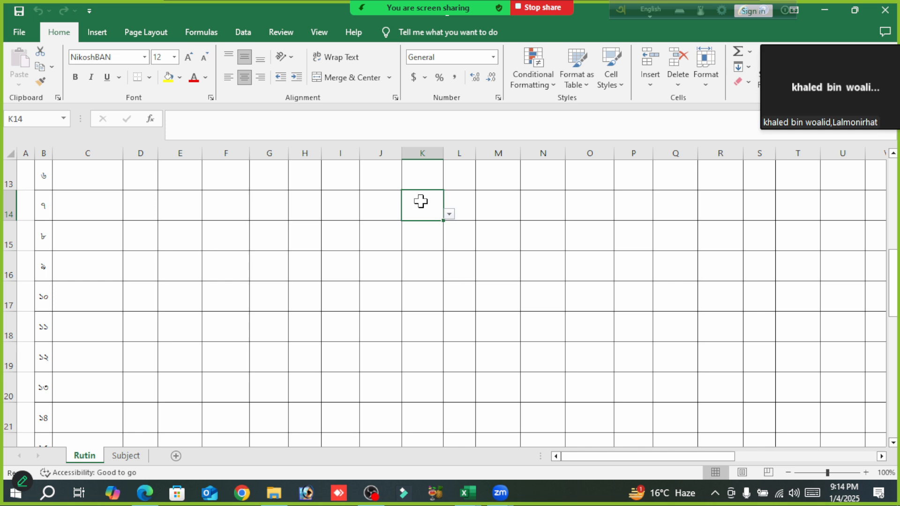
{"action": "left_click", "coordinate": [449, 213]}
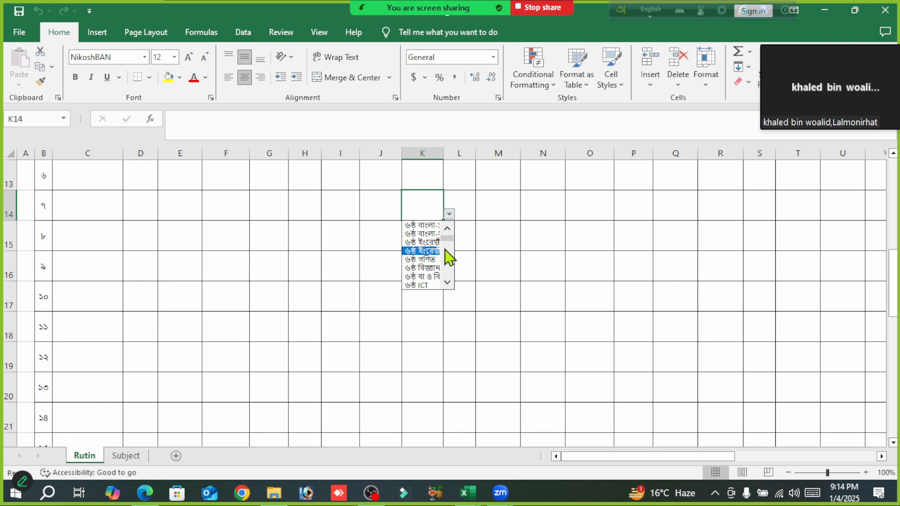
{"action": "key", "text": "Escape"}
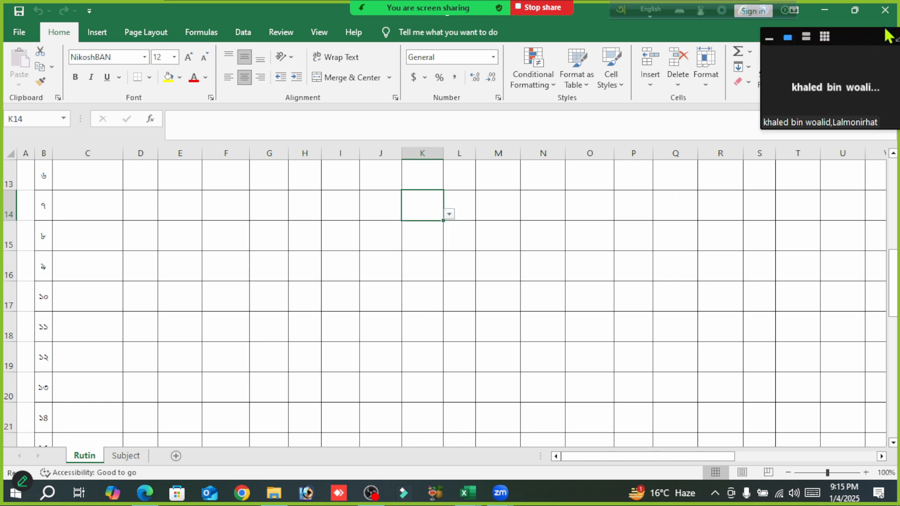
{"action": "left_click", "coordinate": [886, 11]}
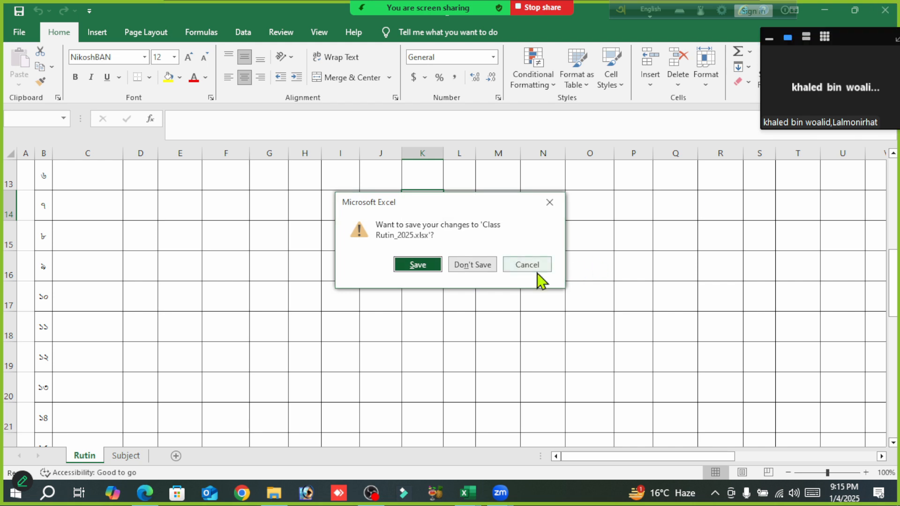
{"action": "left_click", "coordinate": [466, 266]}
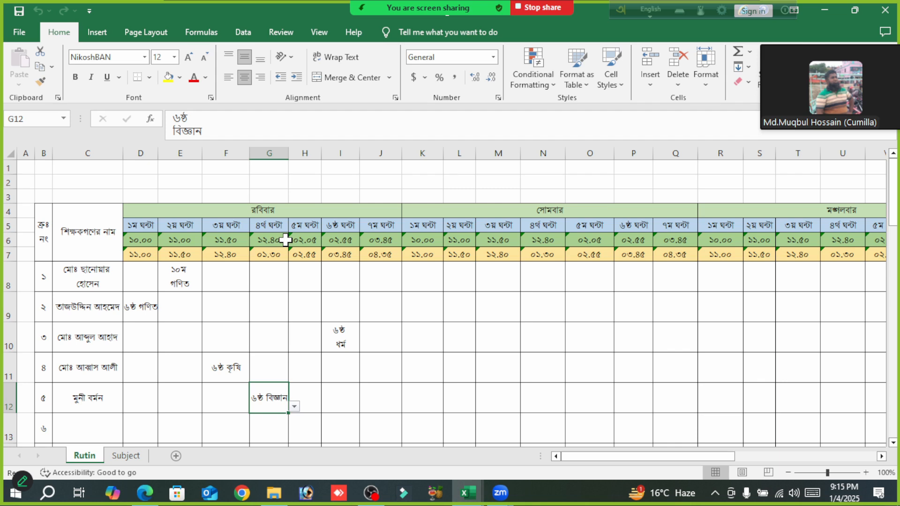
- Copy the header block B4:J7 from the Rutin sheet and paste it at cell B4 of the Excel Online Training workbook
{"action": "left_click_drag", "start_coordinate": [43, 224], "coordinate": [241, 248]}
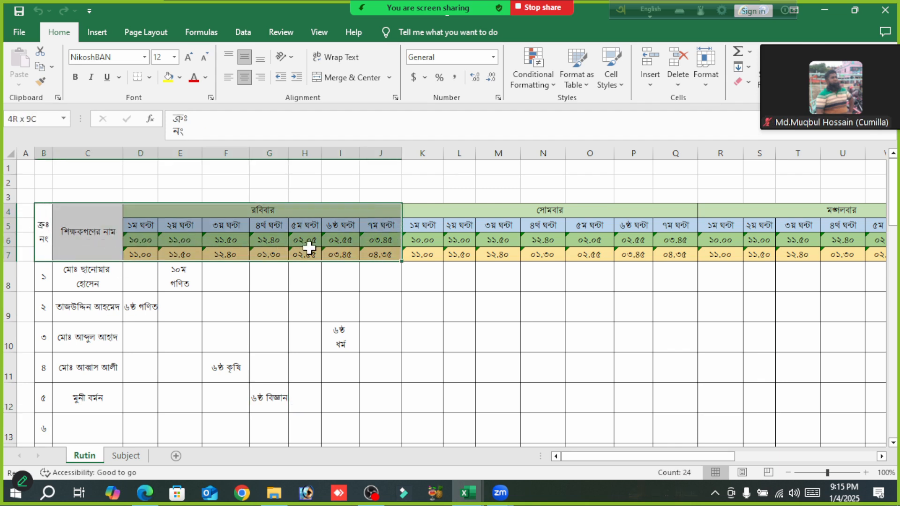
{"action": "left_click_drag", "start_coordinate": [323, 248], "coordinate": [323, 249]}
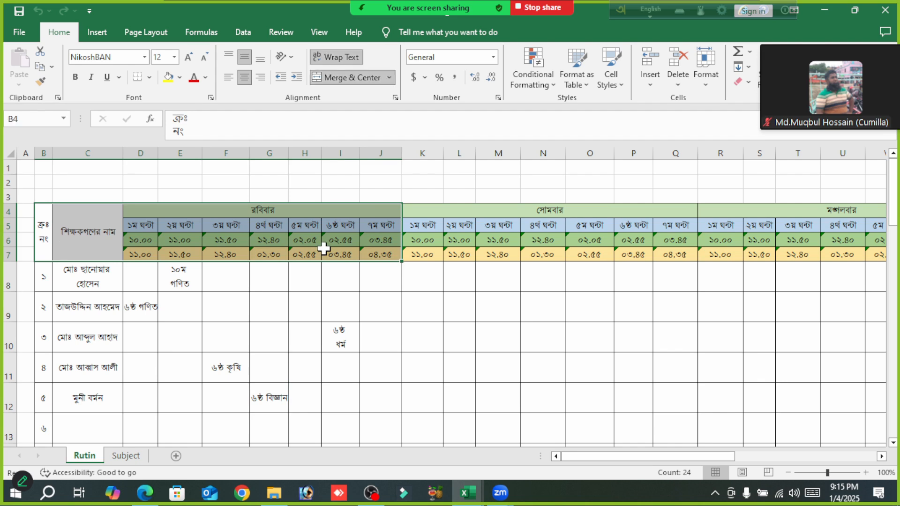
{"action": "key", "text": "ctrl+c"}
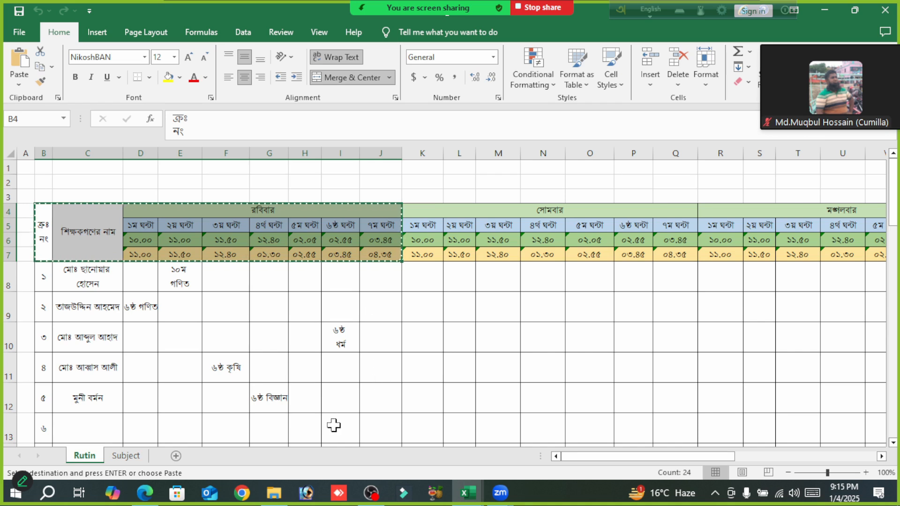
{"action": "mouse_move", "coordinate": [470, 494]}
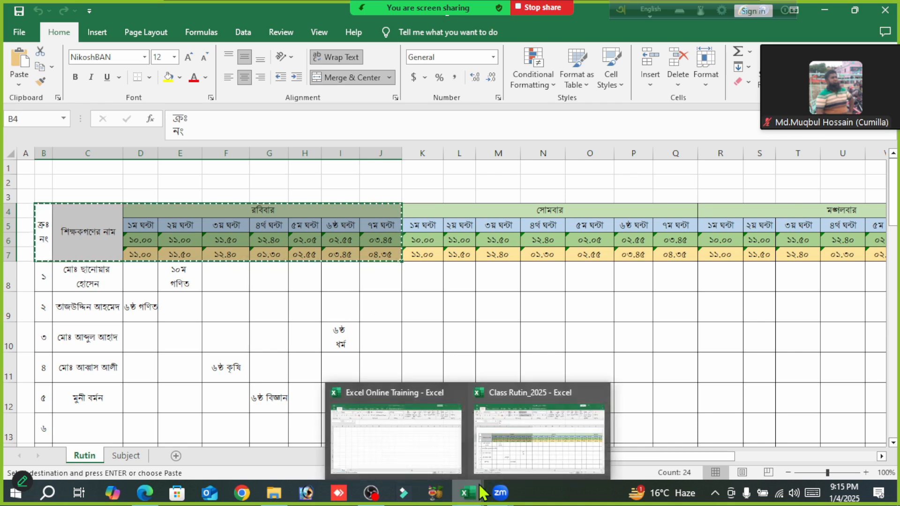
{"action": "left_click", "coordinate": [379, 438]}
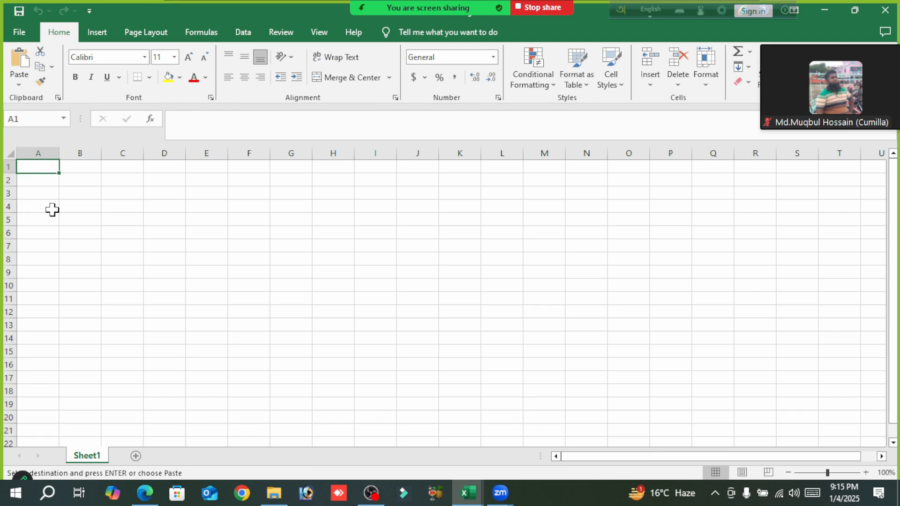
{"action": "left_click", "coordinate": [72, 207]}
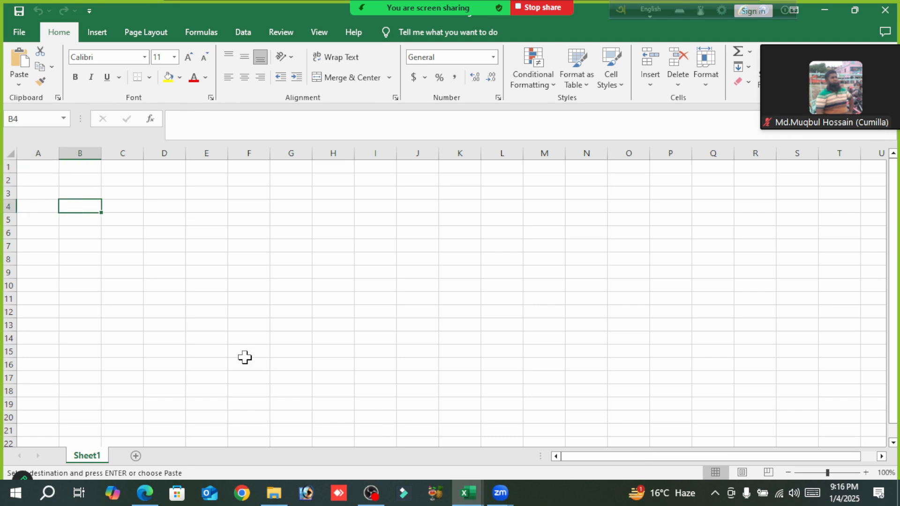
{"action": "key", "text": "ctrl+v"}
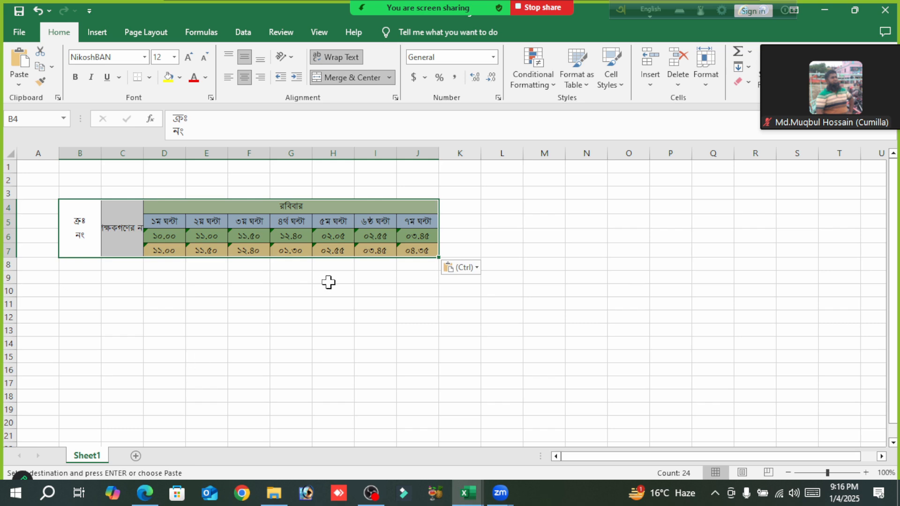
{"action": "left_click", "coordinate": [324, 289]}
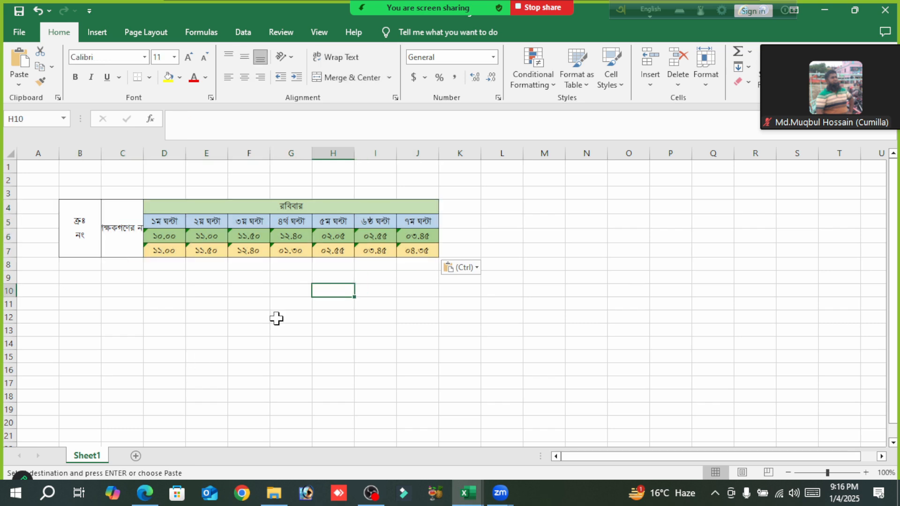
- Enter 1 in cell B8 as the first serial number under the routine header
{"action": "left_click", "coordinate": [81, 260]}
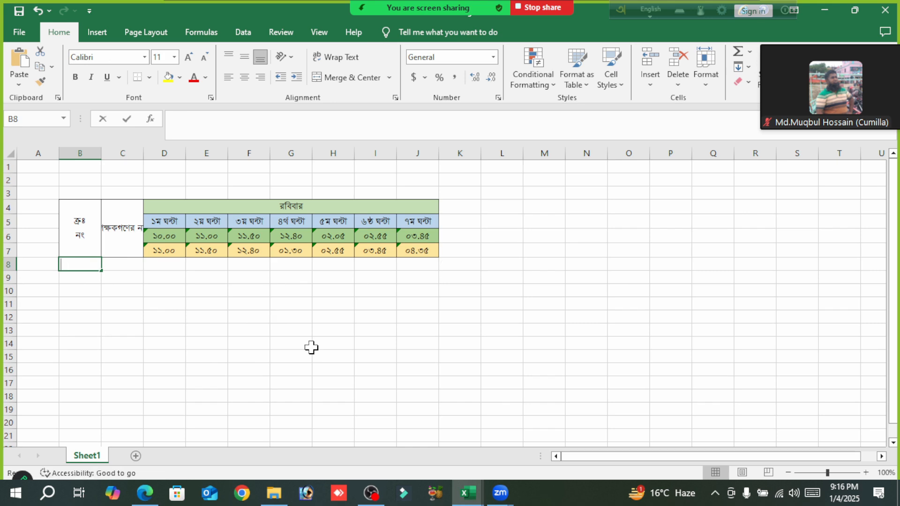
{"action": "type", "text": "1"}
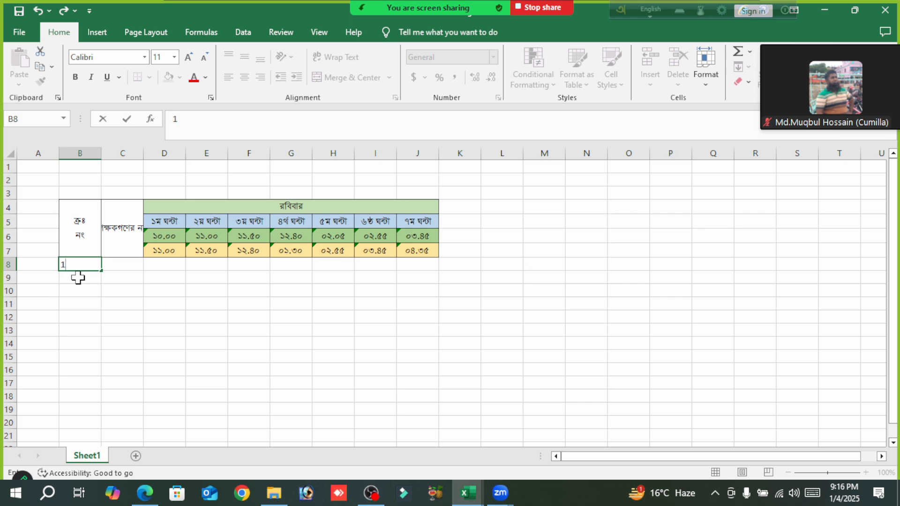
{"action": "left_click", "coordinate": [124, 294]}
{"action": "left_click", "coordinate": [81, 262]}
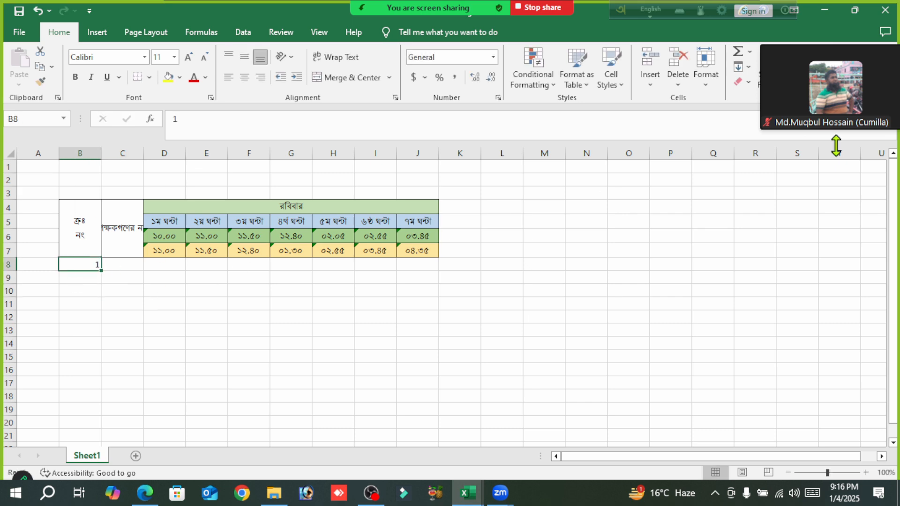
- Try to fill a linear series along the row from B8 with stop value 30, and undo it
{"action": "left_click", "coordinate": [749, 68]}
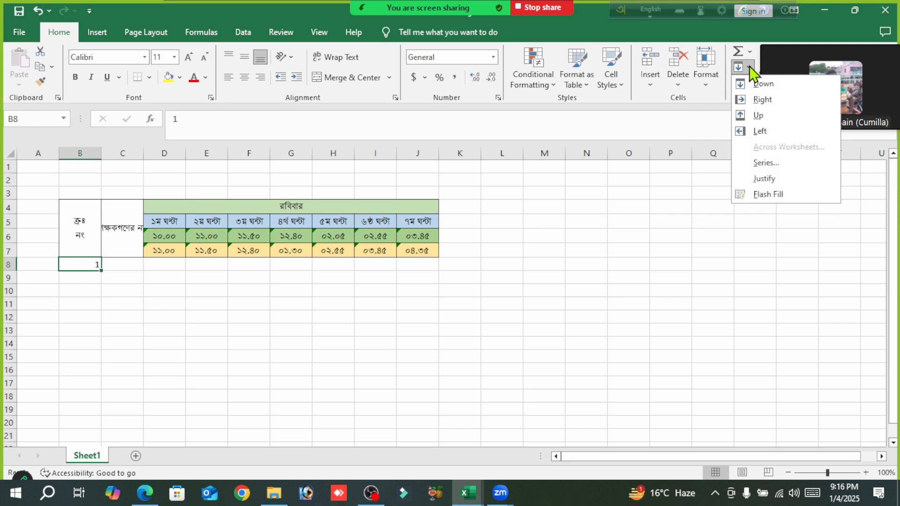
{"action": "left_click", "coordinate": [768, 163]}
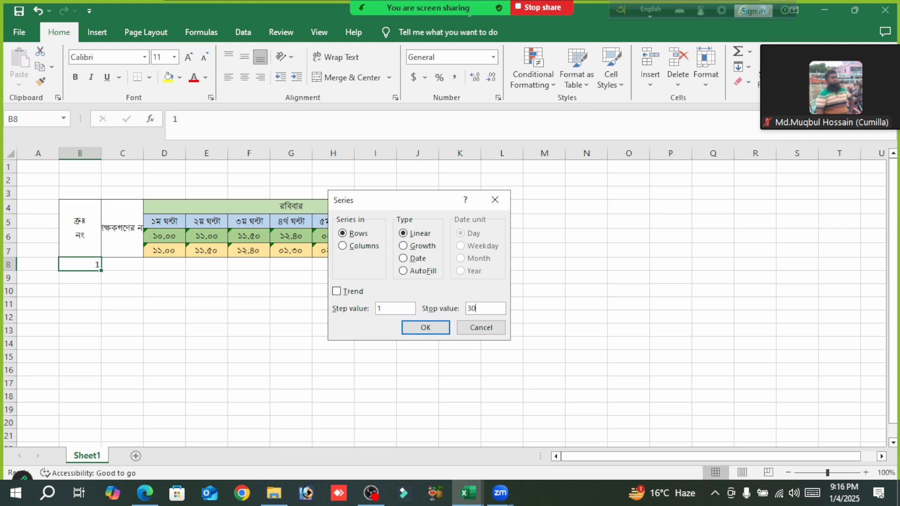
{"action": "left_click", "coordinate": [427, 328]}
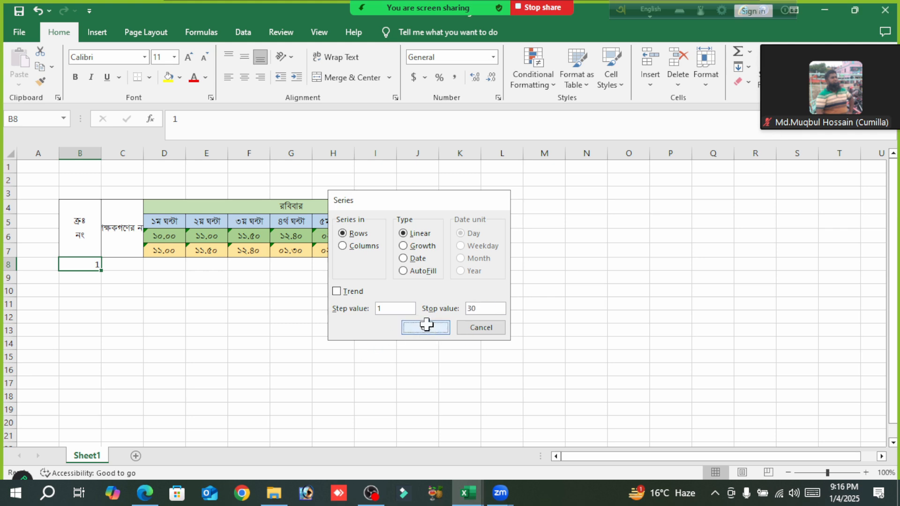
{"action": "key", "text": "ctrl+z"}
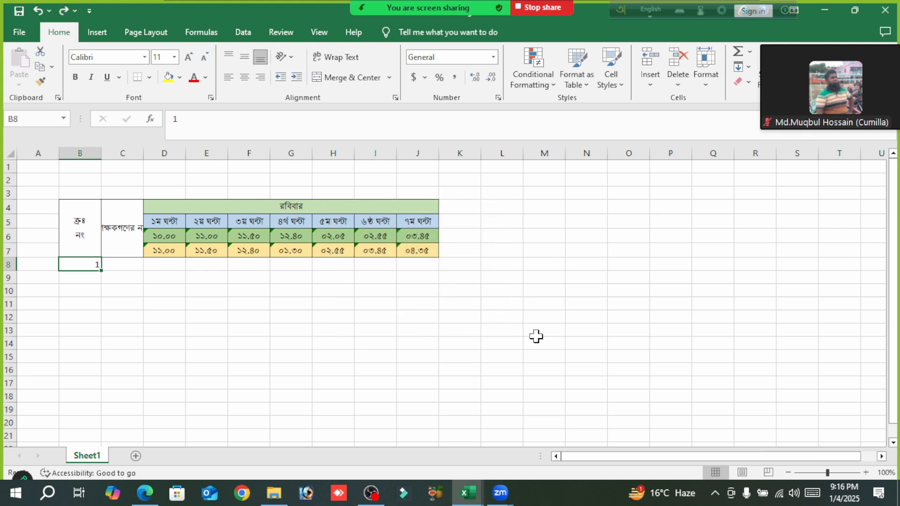
- Fill a linear series down the column from B8 with step value 1 and stop value 30
{"action": "mouse_move", "coordinate": [862, 111]}
{"action": "left_click", "coordinate": [742, 67]}
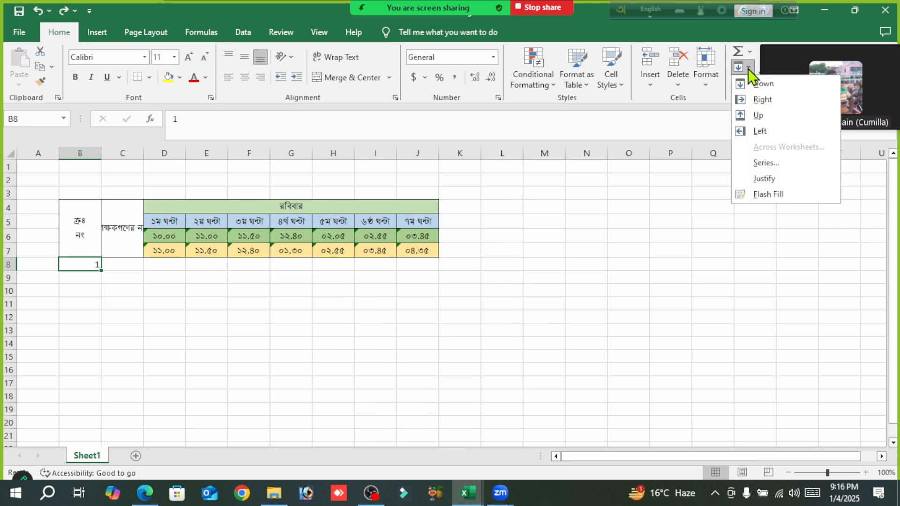
{"action": "left_click", "coordinate": [765, 163]}
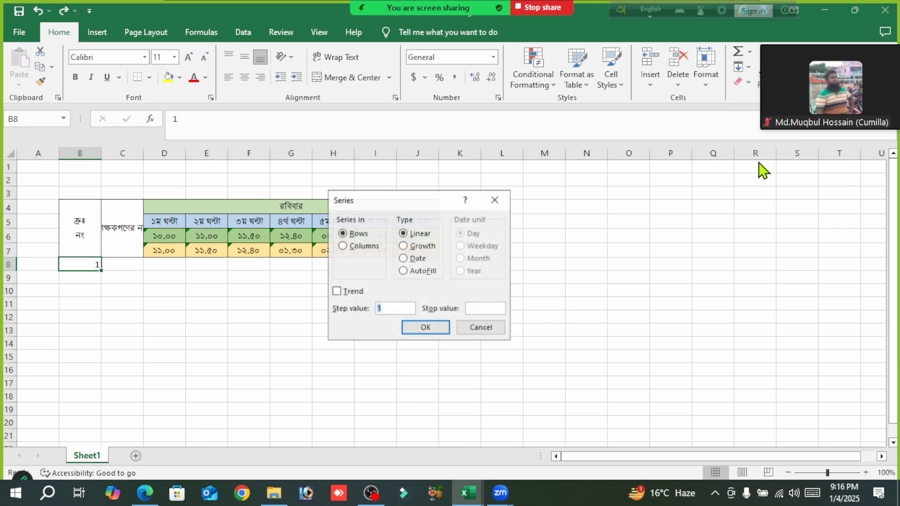
{"action": "left_click", "coordinate": [341, 246]}
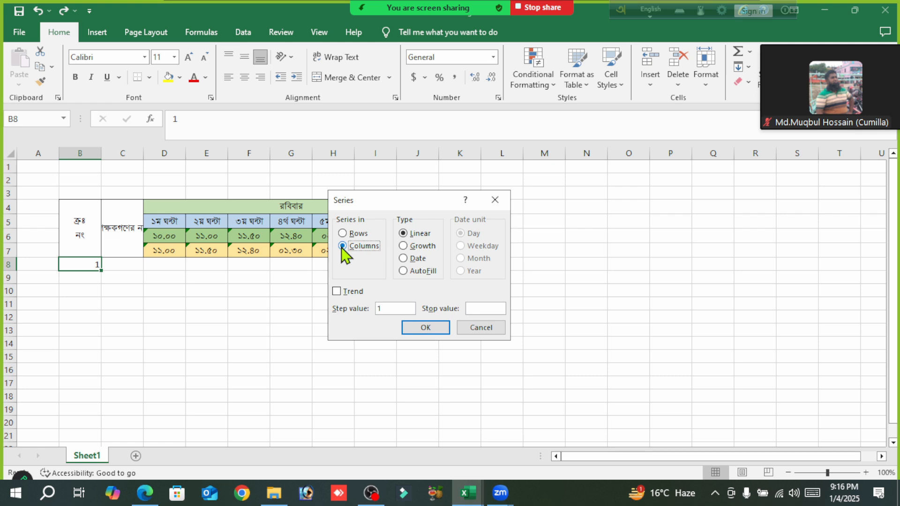
{"action": "left_click", "coordinate": [475, 308]}
{"action": "type", "text": "30"}
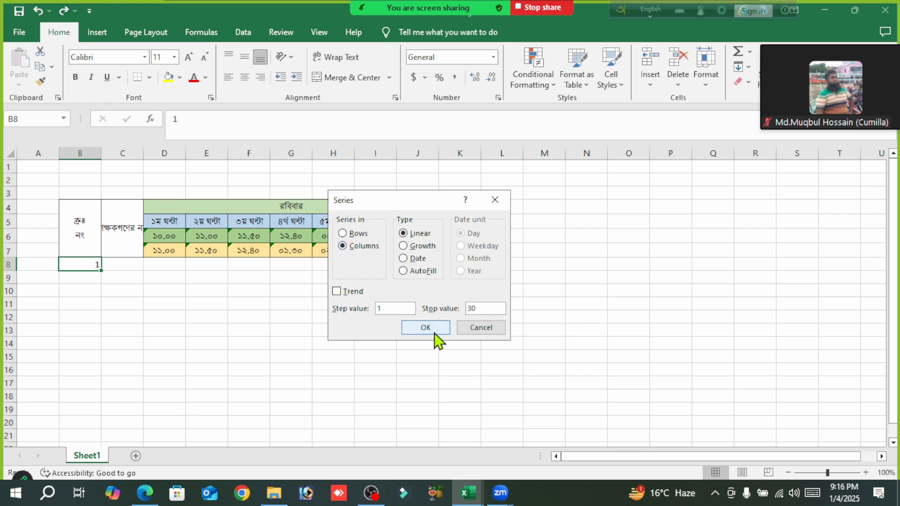
{"action": "left_click", "coordinate": [427, 328]}
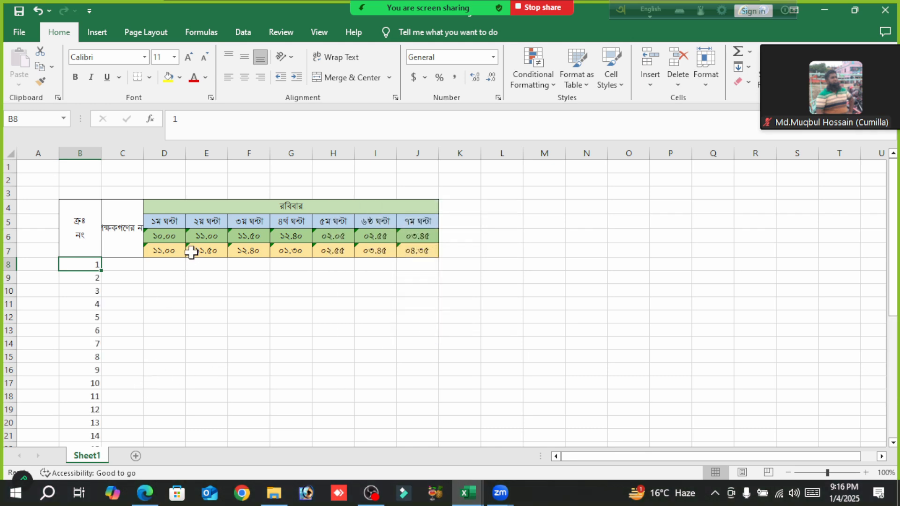
- Set the height of rows 8 through 37 to 40
{"action": "scroll", "coordinate": [141, 263], "scroll_direction": "down", "scroll_amount": 1}
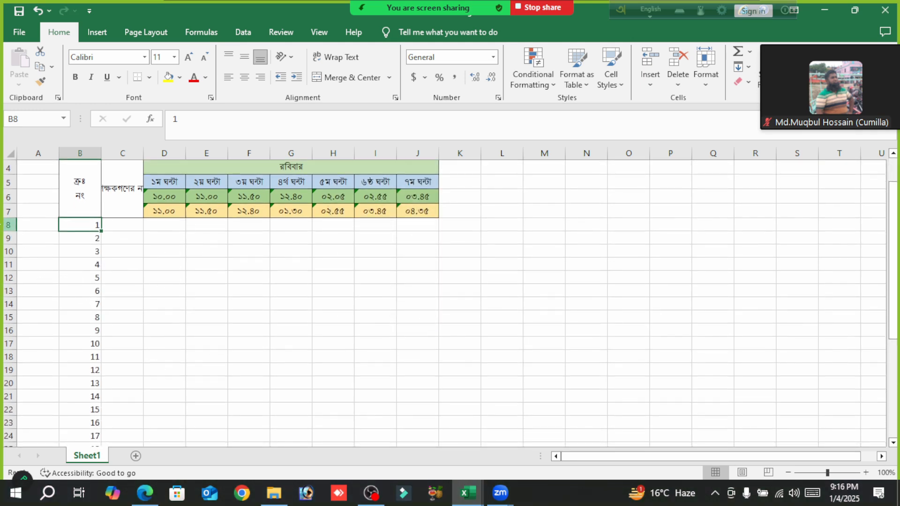
{"action": "left_click", "coordinate": [9, 225]}
{"action": "scroll", "coordinate": [110, 284], "scroll_direction": "down", "scroll_amount": 8}
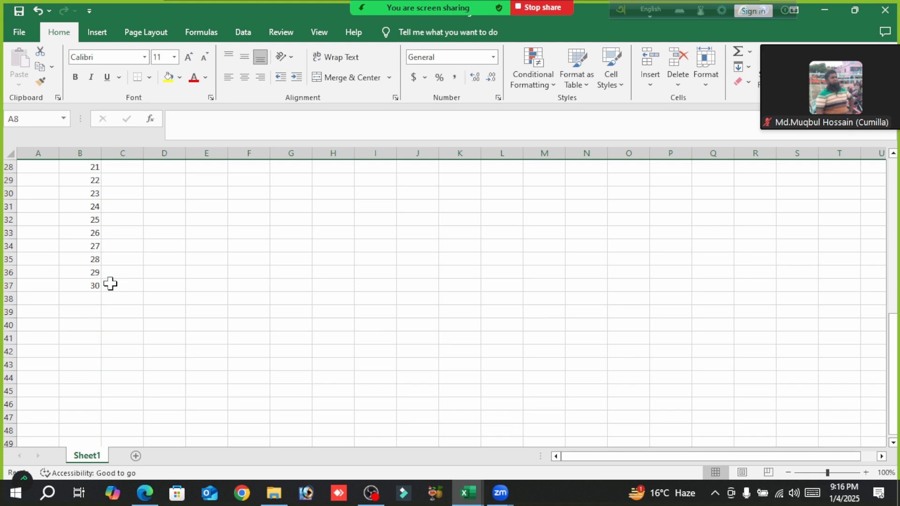
{"action": "left_click", "coordinate": [4, 286], "text": "shift"}
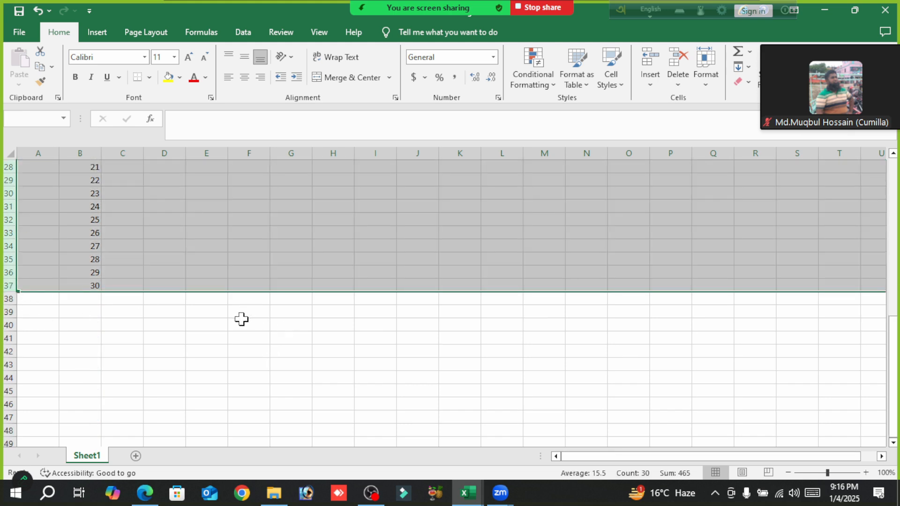
{"action": "scroll", "coordinate": [242, 319], "scroll_direction": "up", "scroll_amount": 9}
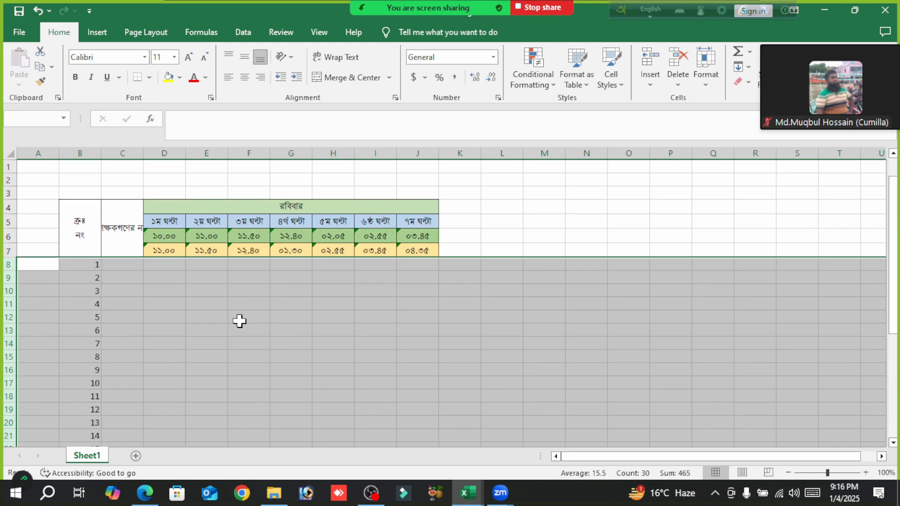
{"action": "left_click", "coordinate": [6, 266]}
{"action": "scroll", "coordinate": [201, 337], "scroll_direction": "down", "scroll_amount": 6}
{"action": "scroll", "coordinate": [201, 336], "scroll_direction": "down", "scroll_amount": 3}
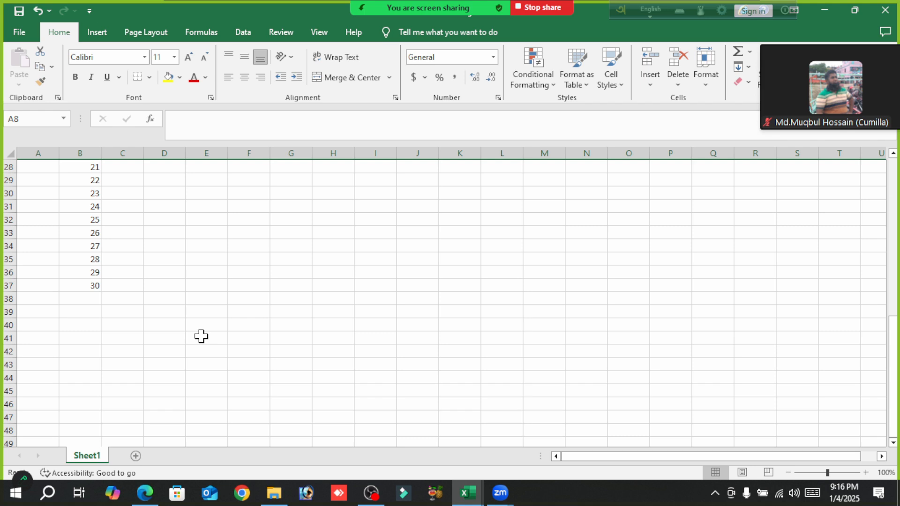
{"action": "left_click", "coordinate": [2, 287], "text": "shift"}
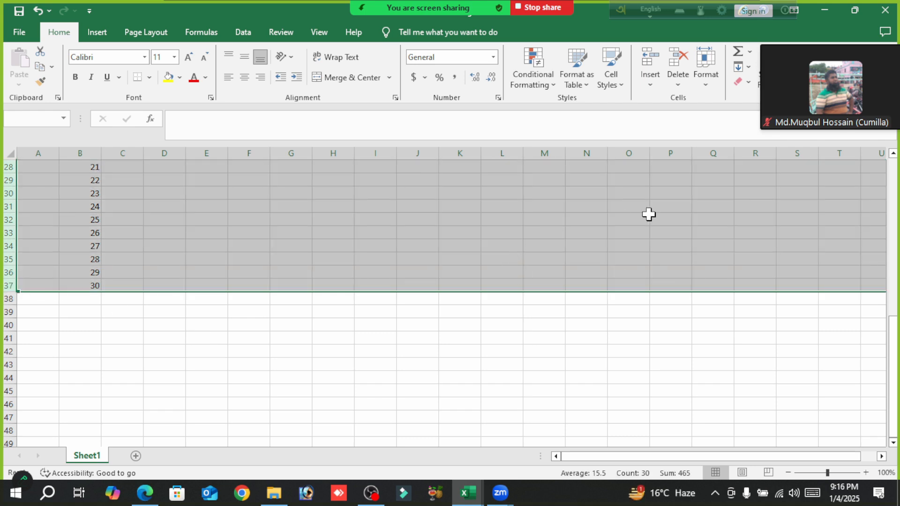
{"action": "left_click", "coordinate": [707, 84]}
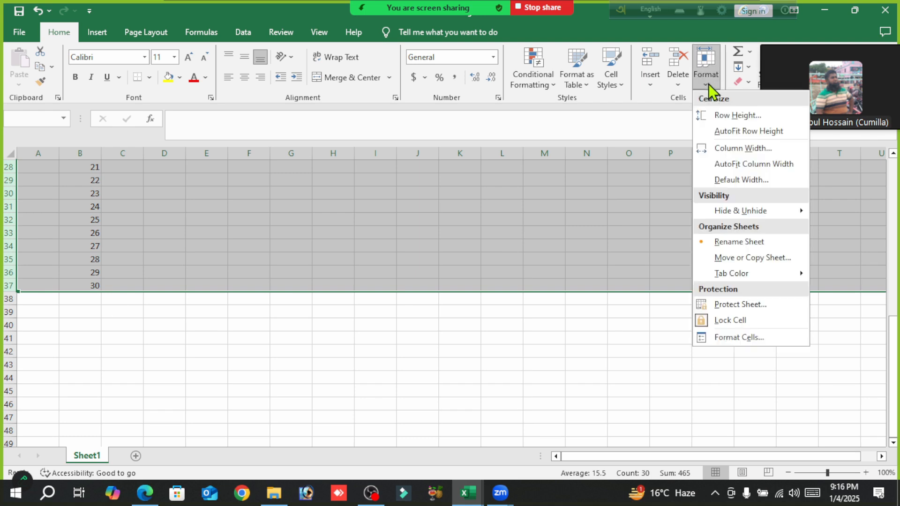
{"action": "left_click", "coordinate": [742, 118]}
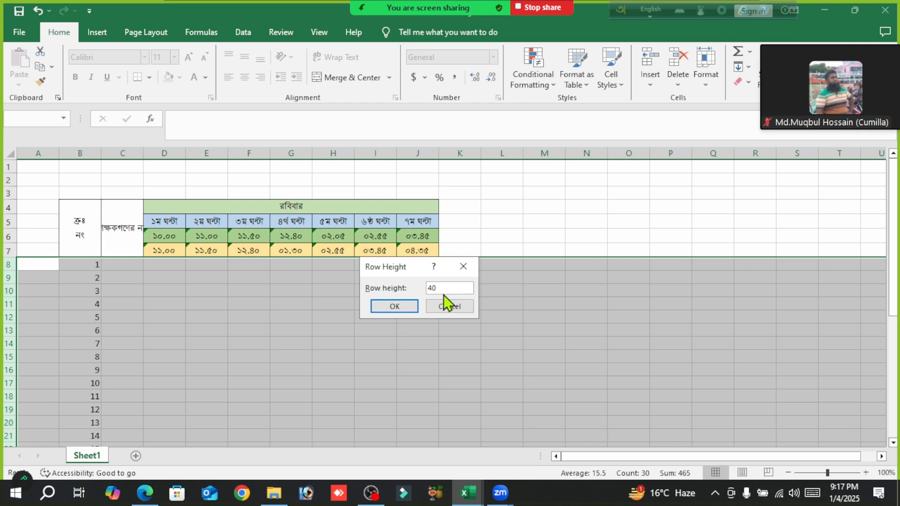
{"action": "left_click", "coordinate": [392, 308]}
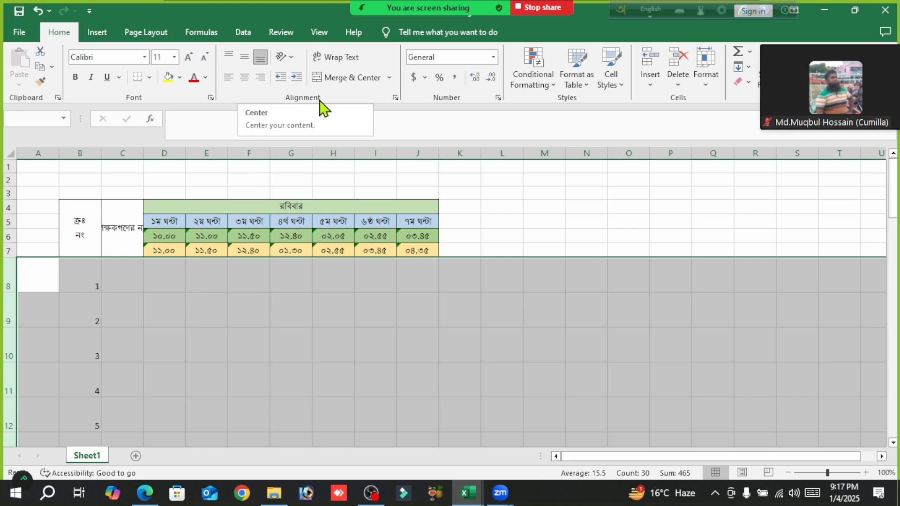
- Center the contents of rows 8 through 37 horizontally and vertically, and autofit column C to its teacher-name heading
{"action": "left_click", "coordinate": [244, 78]}
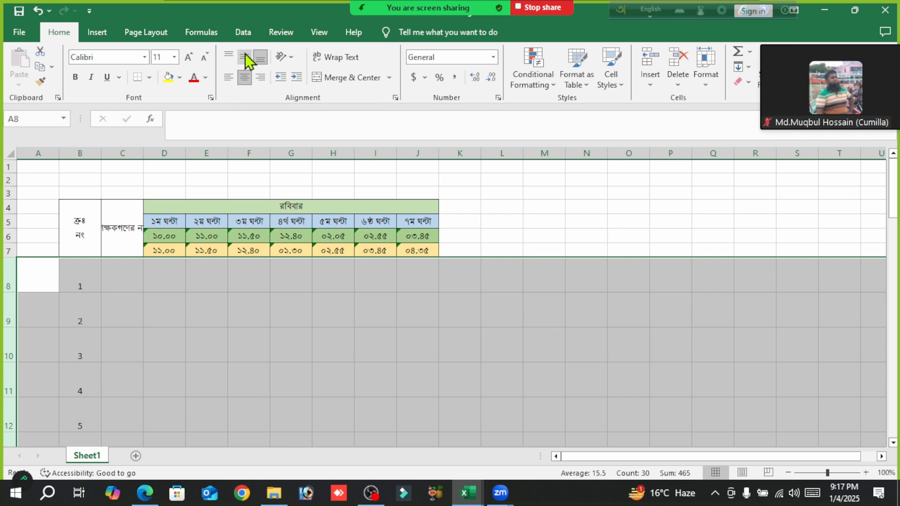
{"action": "left_click", "coordinate": [245, 58]}
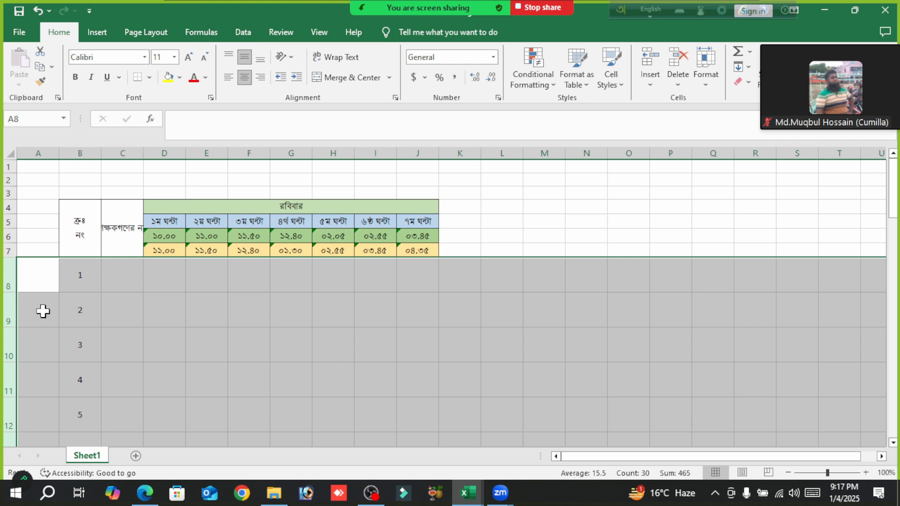
{"action": "double_click", "coordinate": [145, 155]}
{"action": "left_click", "coordinate": [213, 324]}
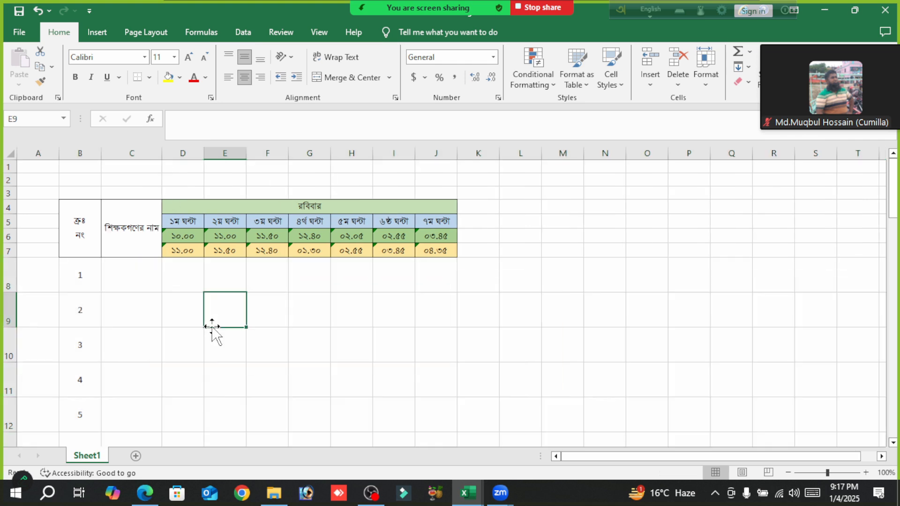
- Enter the placeholder teacher names A, B and C in cells C8 to C10
{"action": "left_click", "coordinate": [131, 280]}
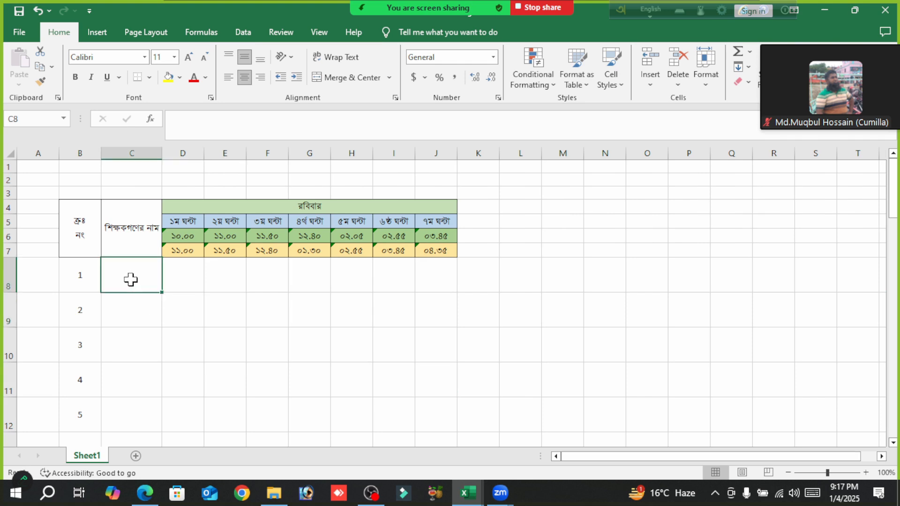
{"action": "type", "text": "A"}
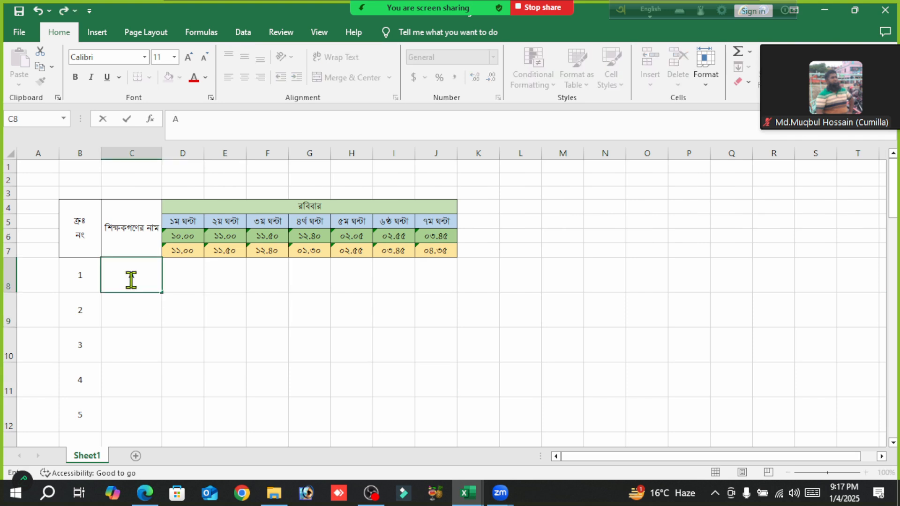
{"action": "key", "text": "Return"}
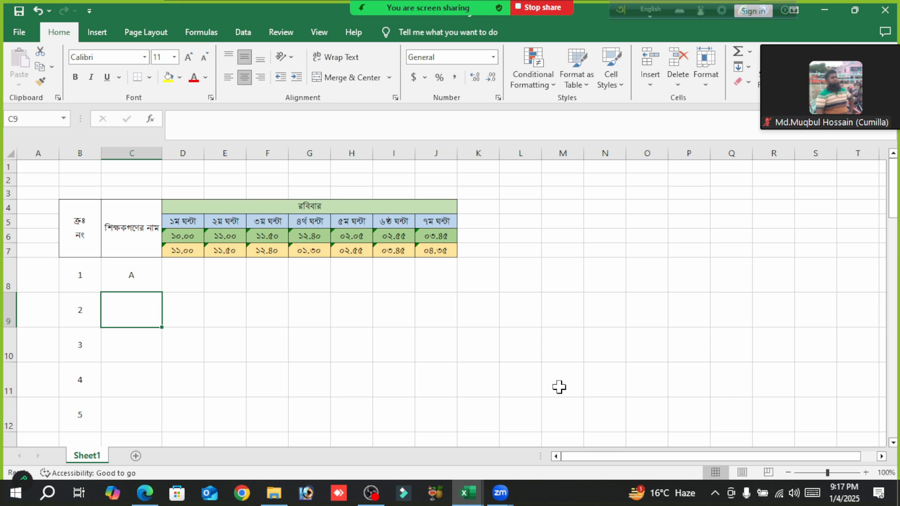
{"action": "type", "text": "B"}
{"action": "key", "text": "Return"}
{"action": "type", "text": "C"}
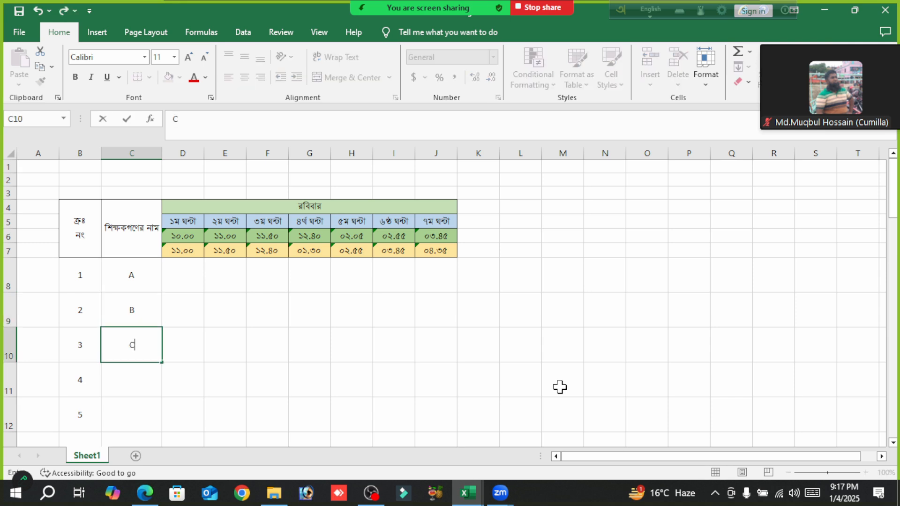
{"action": "left_click", "coordinate": [324, 355]}
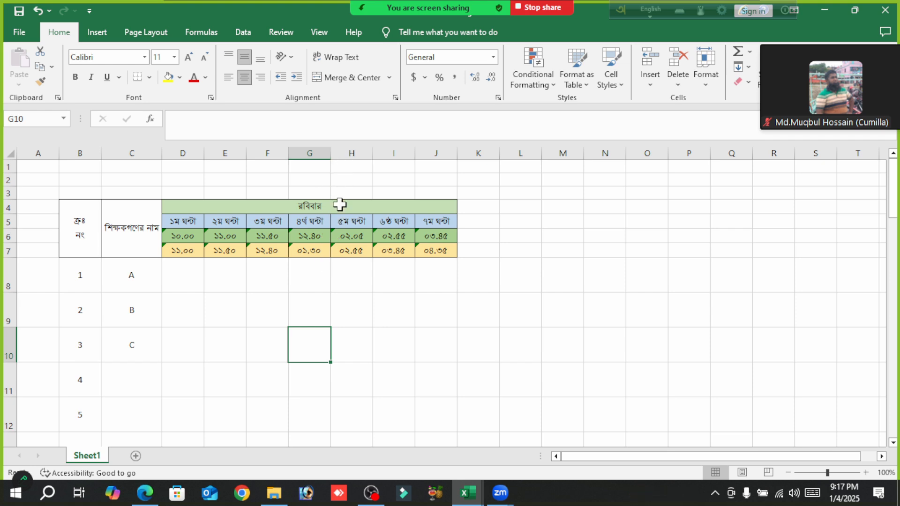
- Insert a blank column at H, between the fourth-period and fifth-period columns, and select its cell H6
{"action": "left_click", "coordinate": [355, 142]}
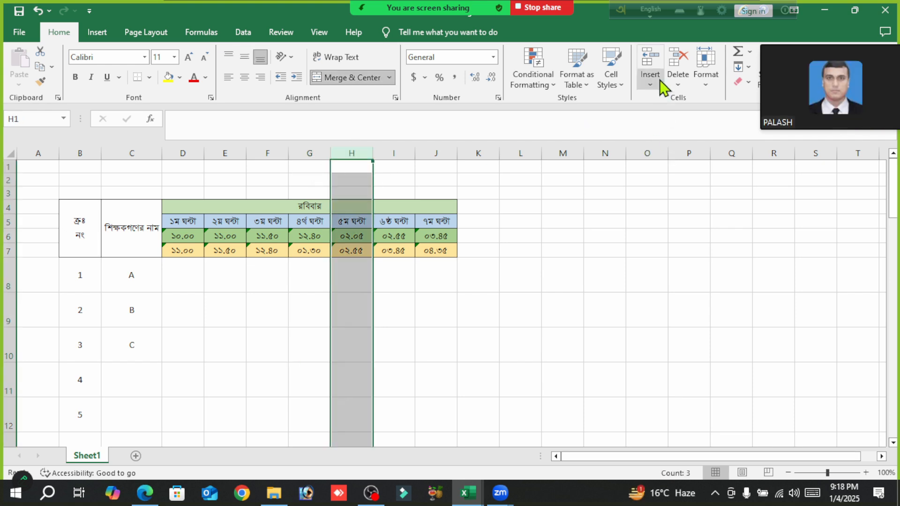
{"action": "left_click", "coordinate": [478, 317]}
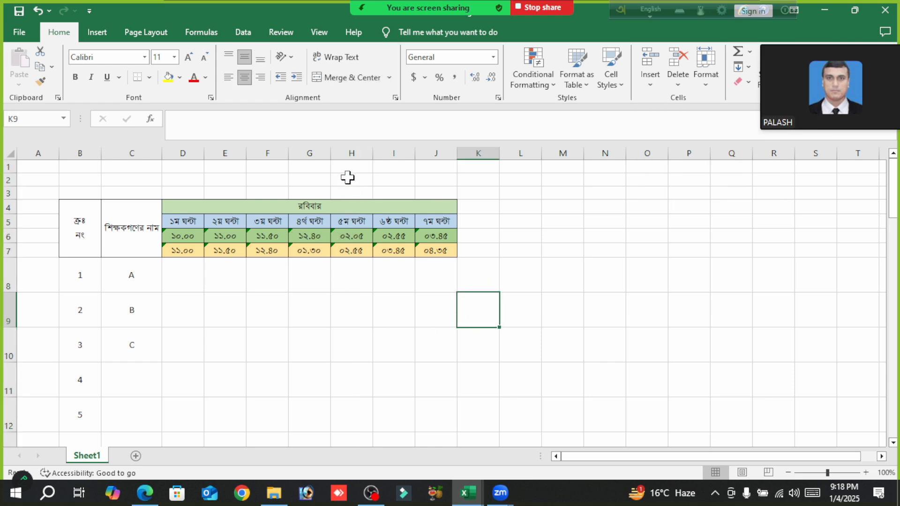
{"action": "left_click", "coordinate": [351, 146]}
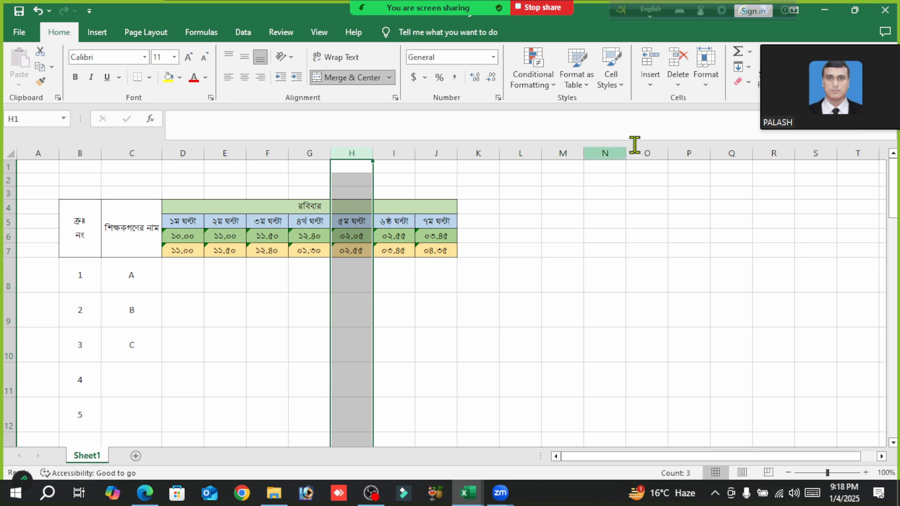
{"action": "left_click", "coordinate": [650, 61]}
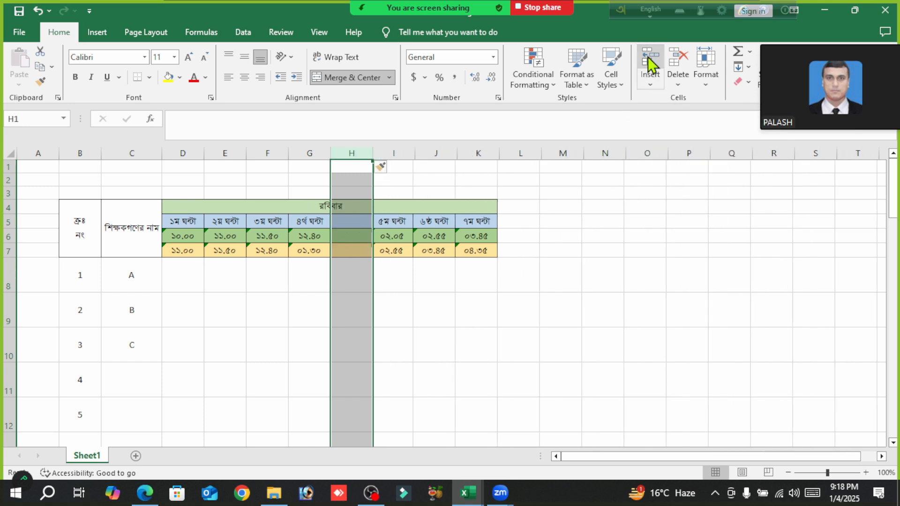
{"action": "left_click", "coordinate": [511, 335]}
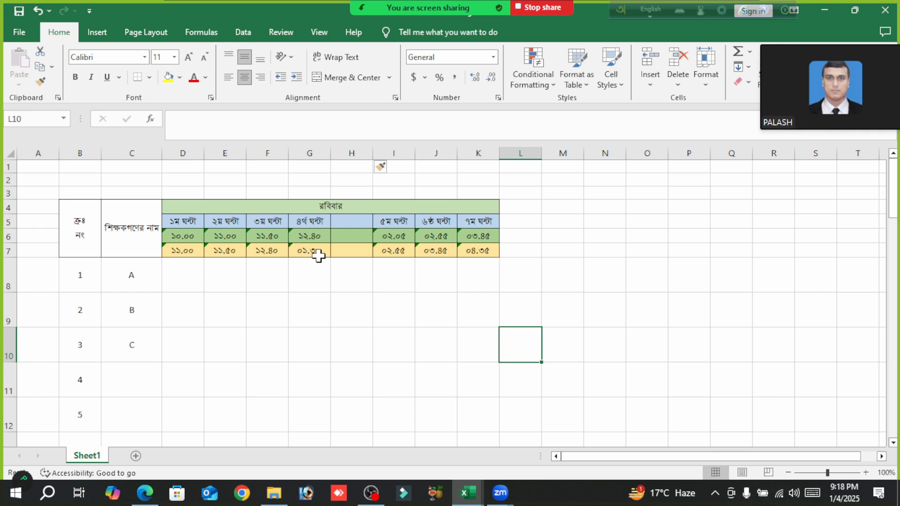
{"action": "left_click", "coordinate": [345, 236]}
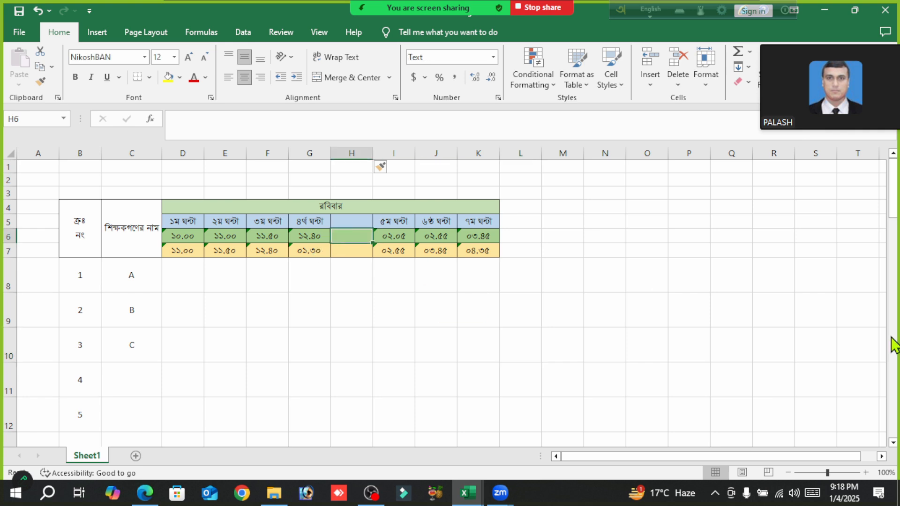
- Enter the break times 1.30 in H6 and 2.05 in H7 of the blank column after the fourth period
{"action": "type", "text": "1.30"}
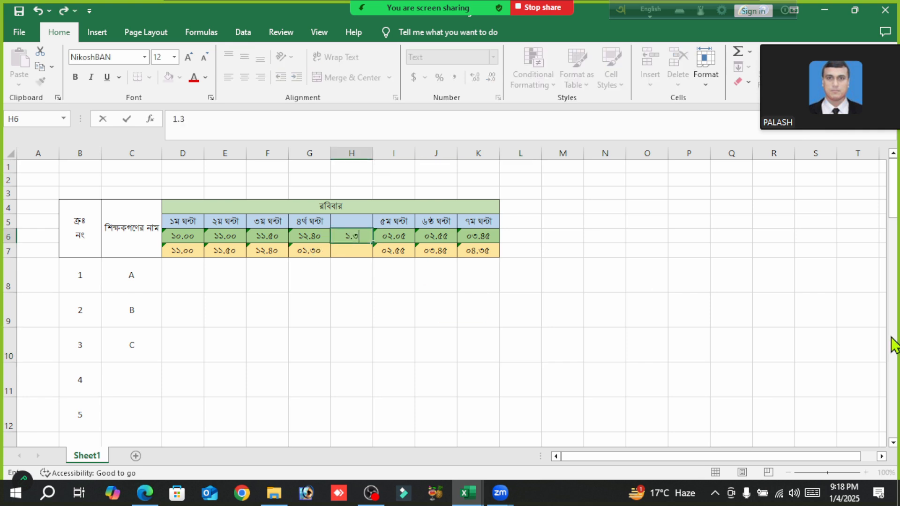
{"action": "left_click", "coordinate": [352, 249]}
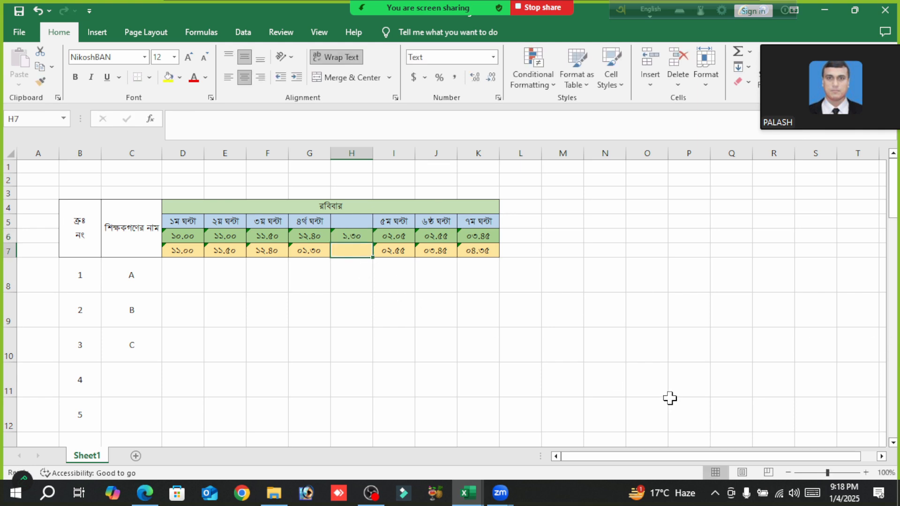
{"action": "type", "text": "2.0"}
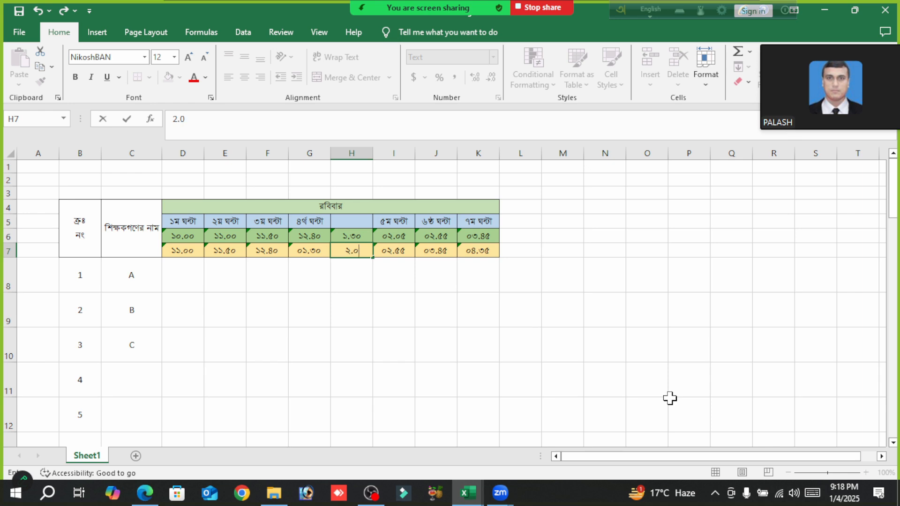
{"action": "type", "text": "5"}
{"action": "left_click", "coordinate": [420, 339]}
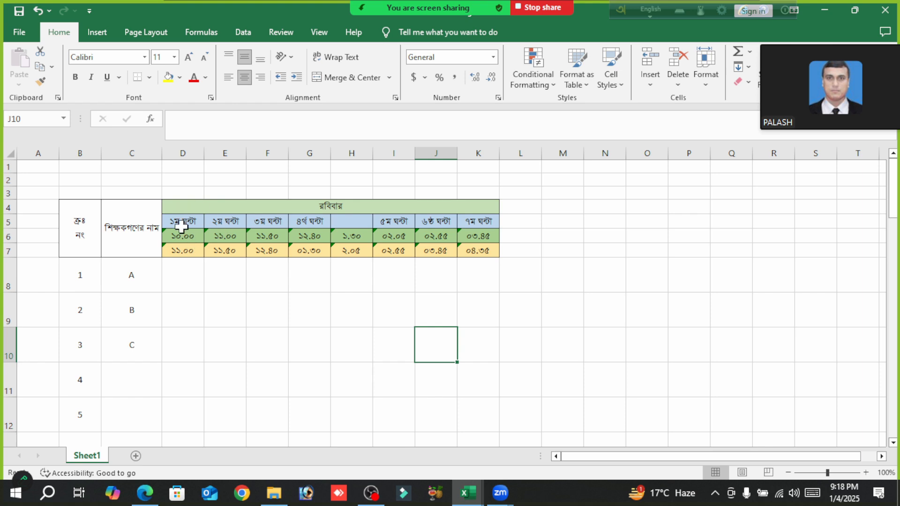
- Copy the whole Sunday (রবিবার) header block D4:K7 and paste it beside the original, starting at L4
{"action": "left_click_drag", "start_coordinate": [330, 206], "coordinate": [328, 245]}
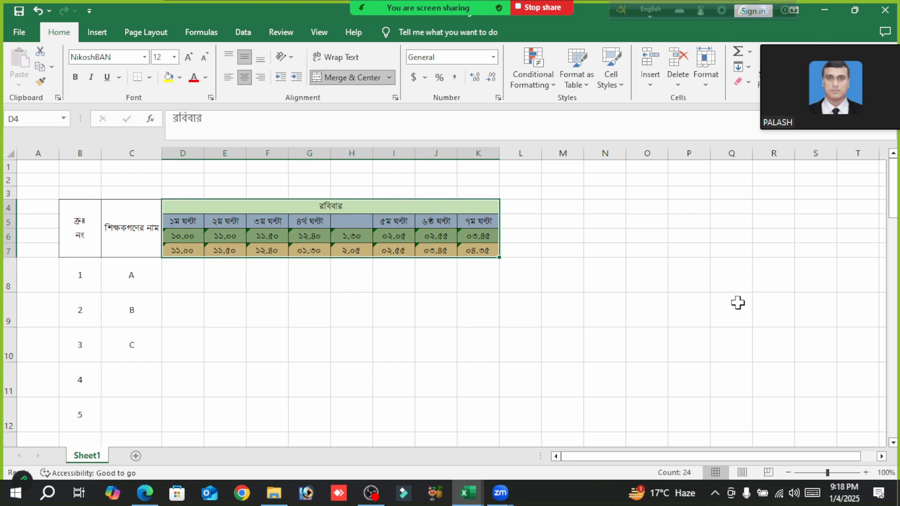
{"action": "left_click", "coordinate": [636, 277]}
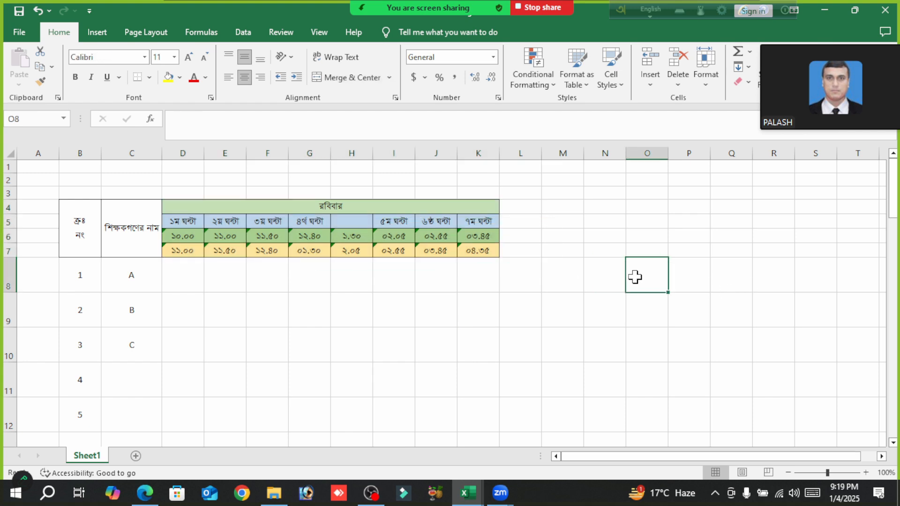
{"action": "left_click", "coordinate": [330, 208]}
{"action": "left_click_drag", "start_coordinate": [331, 208], "coordinate": [338, 251]}
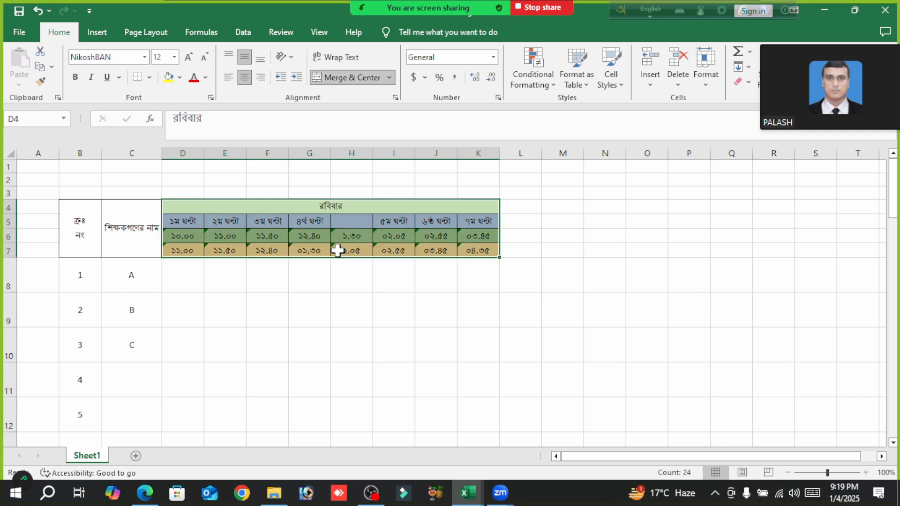
{"action": "key", "text": "ctrl+c"}
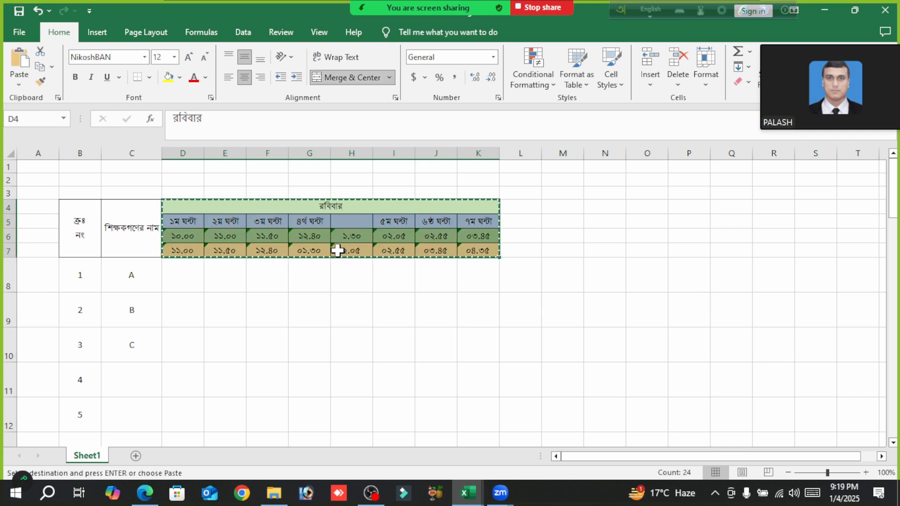
{"action": "left_click", "coordinate": [516, 204]}
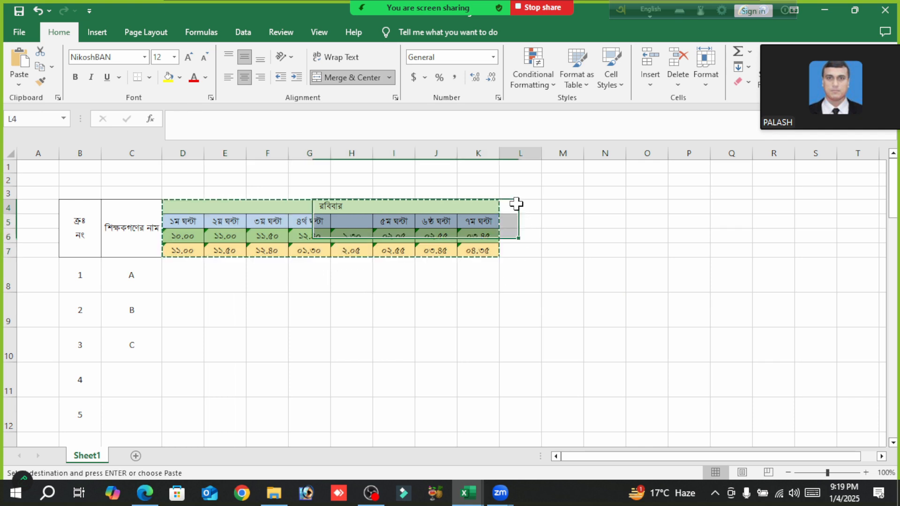
{"action": "key", "text": "ctrl+v"}
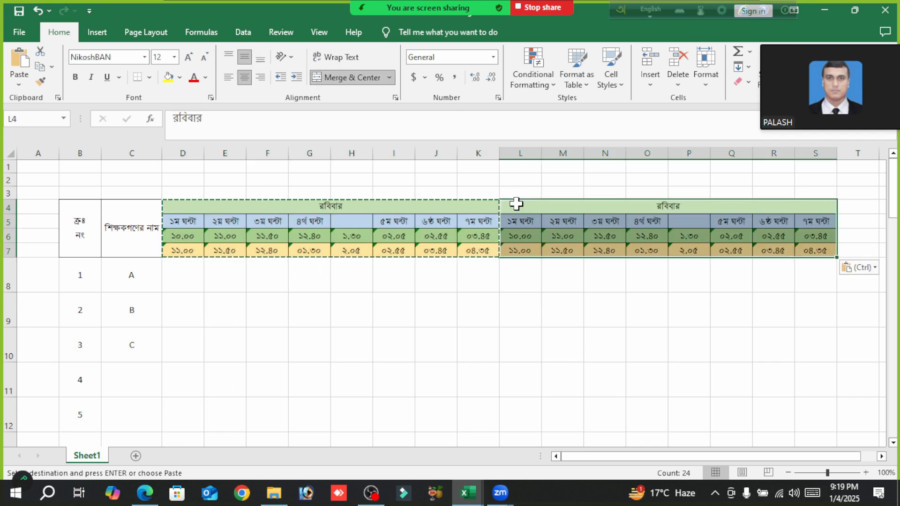
- Paste the copied day header block twice more, starting at T4 and at AB4
{"action": "left_click_drag", "start_coordinate": [609, 458], "coordinate": [789, 458]}
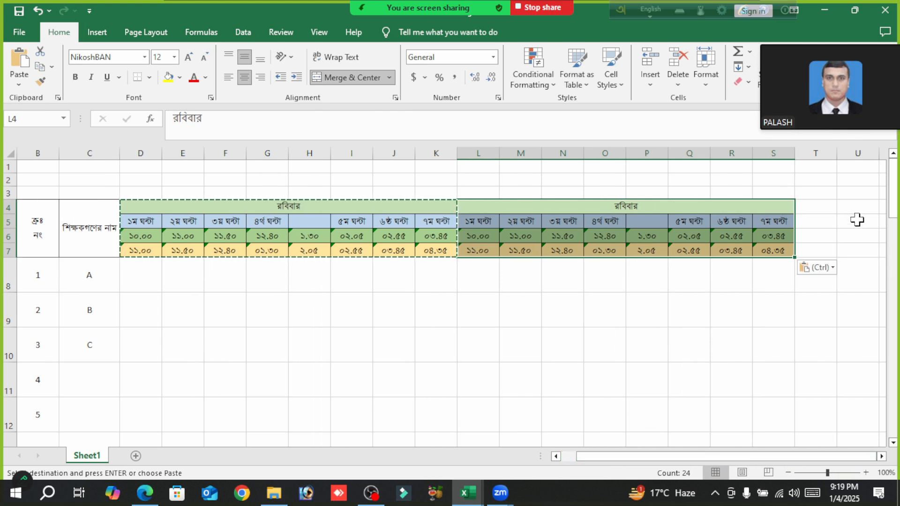
{"action": "left_click", "coordinate": [815, 207]}
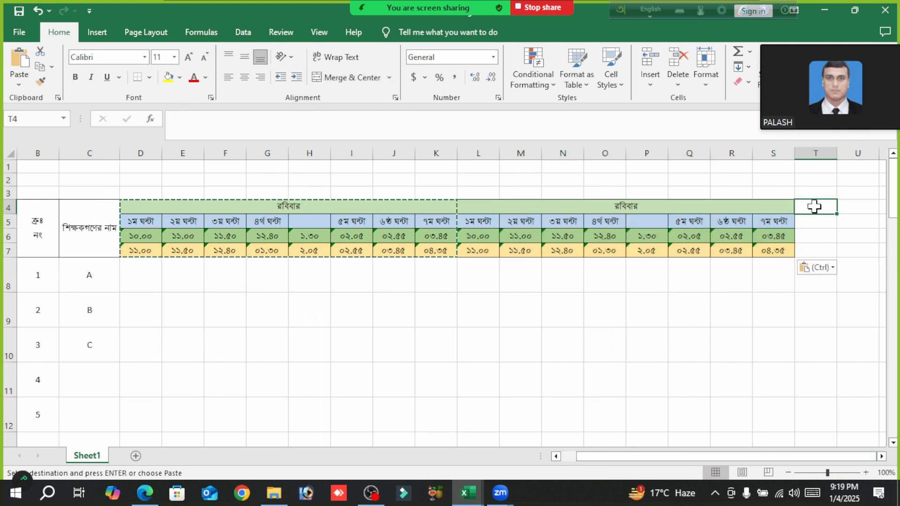
{"action": "key", "text": "ctrl+v"}
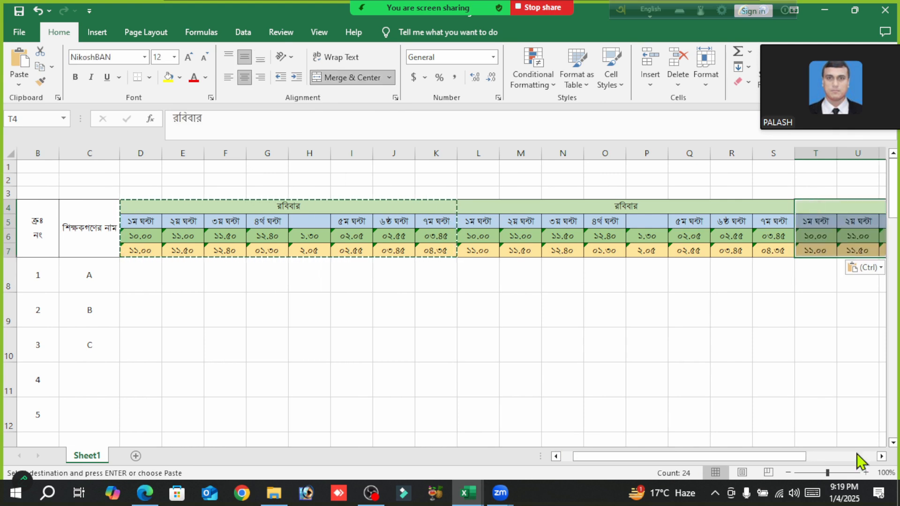
{"action": "left_click_drag", "start_coordinate": [793, 460], "coordinate": [861, 459]}
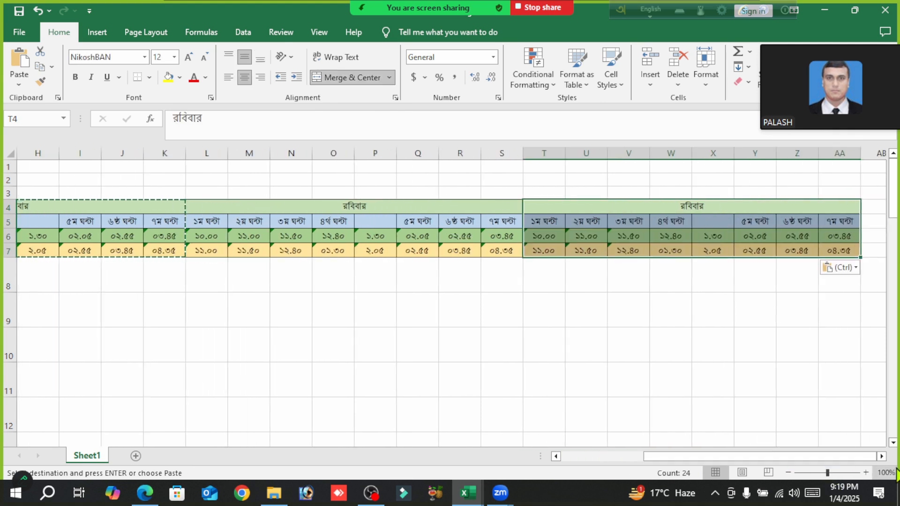
{"action": "left_click", "coordinate": [881, 457]}
{"action": "left_click", "coordinate": [881, 457]}
{"action": "left_click", "coordinate": [881, 457]}
{"action": "left_click", "coordinate": [881, 456]}
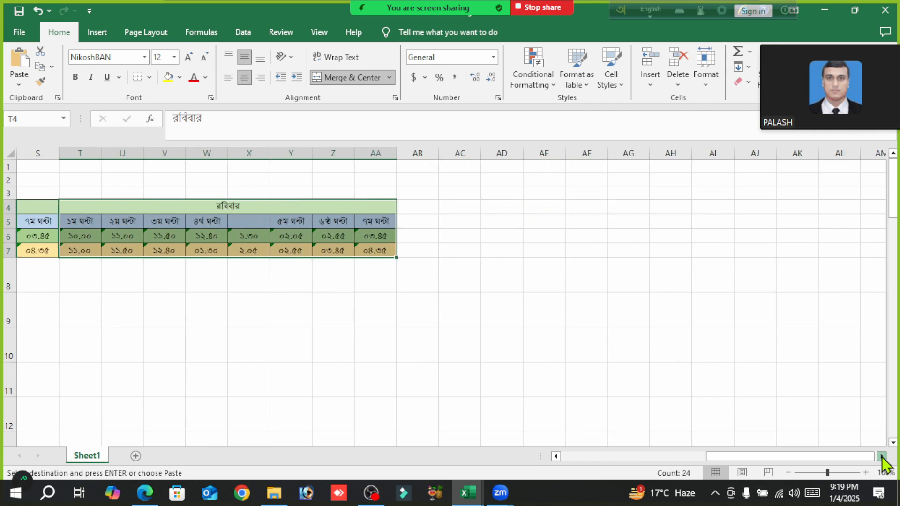
{"action": "left_click", "coordinate": [291, 206]}
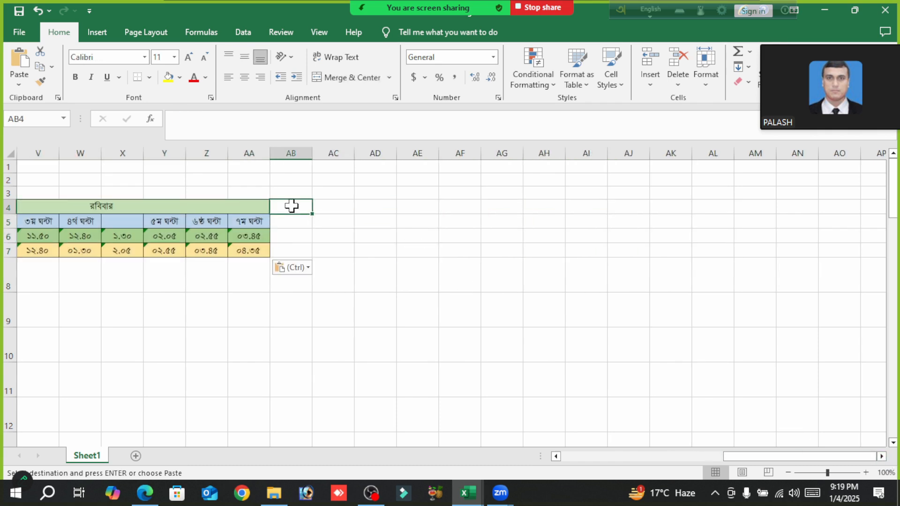
{"action": "key", "text": "ctrl+v"}
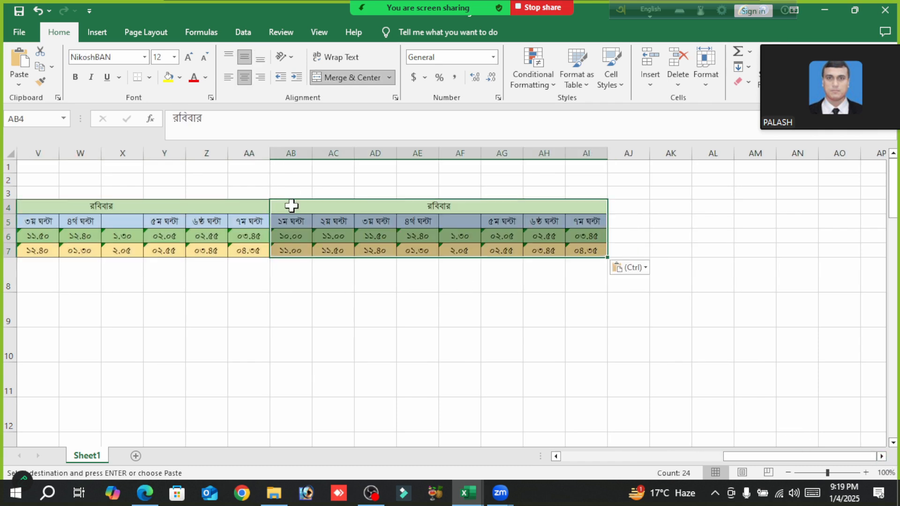
- Paste the copied header block once more at AJ4 for the fifth day
{"action": "left_click", "coordinate": [621, 205]}
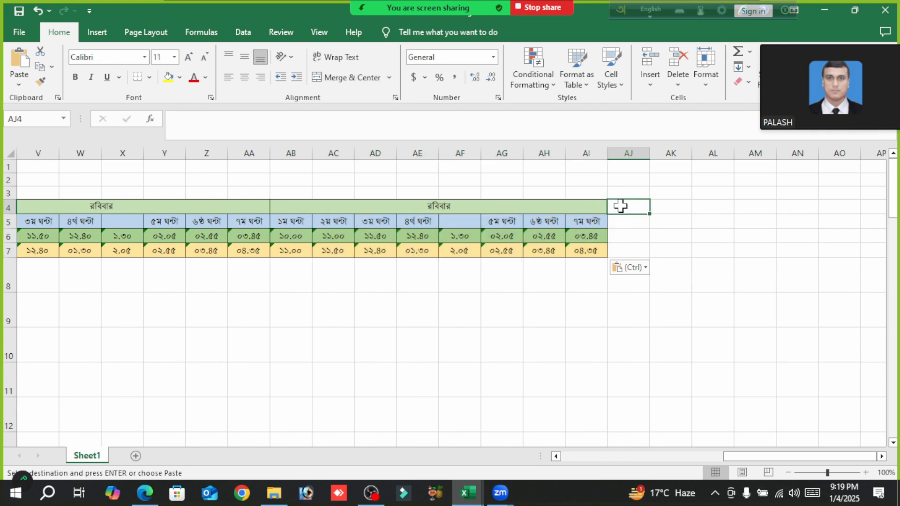
{"action": "key", "text": "ctrl+v"}
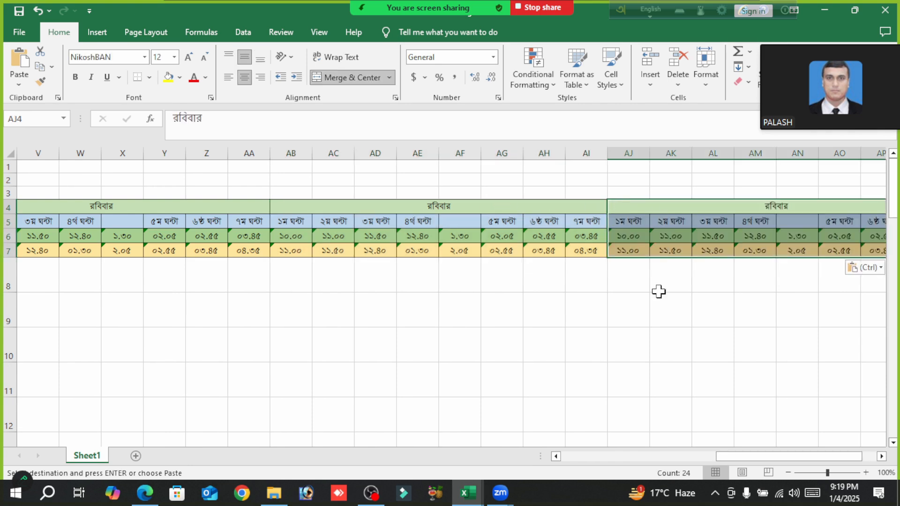
{"action": "left_click", "coordinate": [684, 346]}
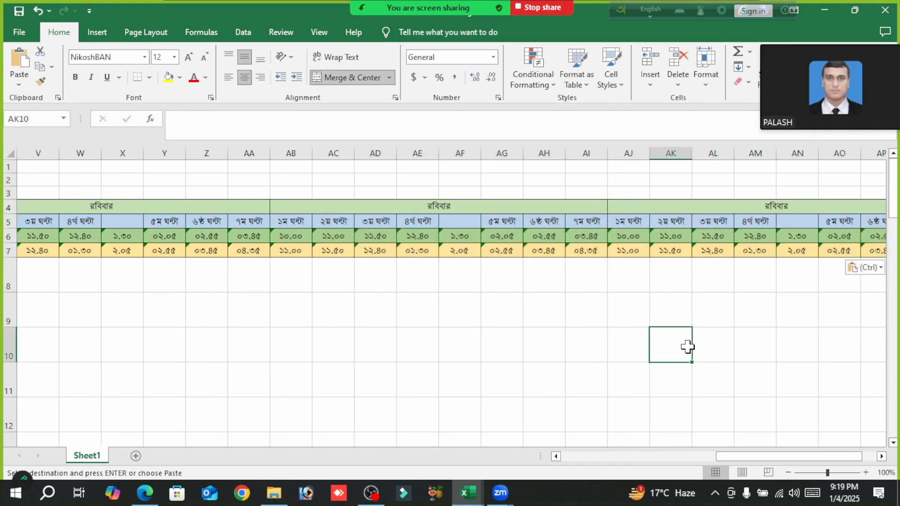
{"action": "left_click", "coordinate": [882, 456]}
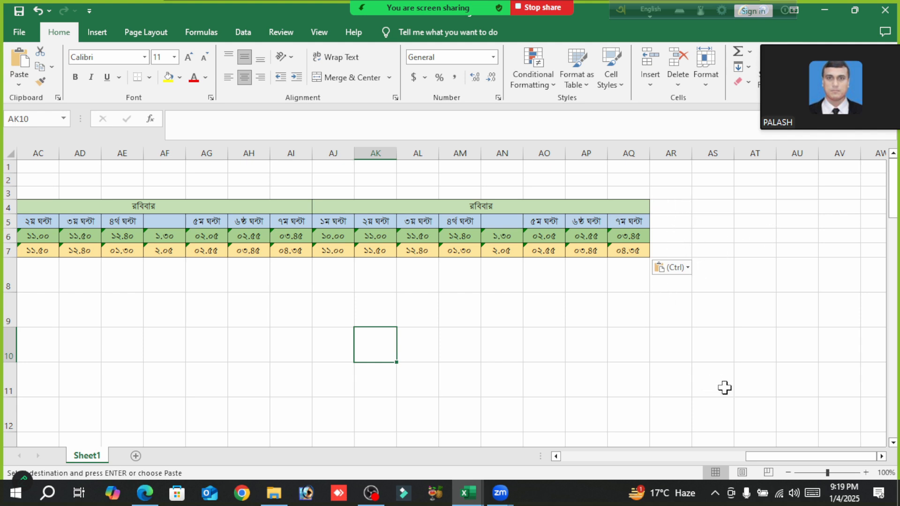
- Using Bangla input, rename the second day heading in L4 as সোমবার and the third in T4 as মঙ্গলবার
{"action": "left_click_drag", "start_coordinate": [797, 457], "coordinate": [520, 481]}
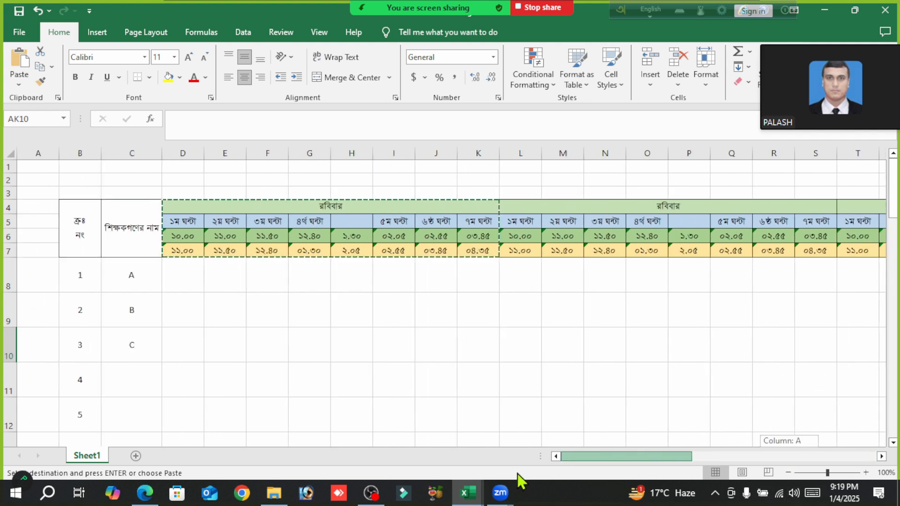
{"action": "left_click", "coordinate": [653, 207]}
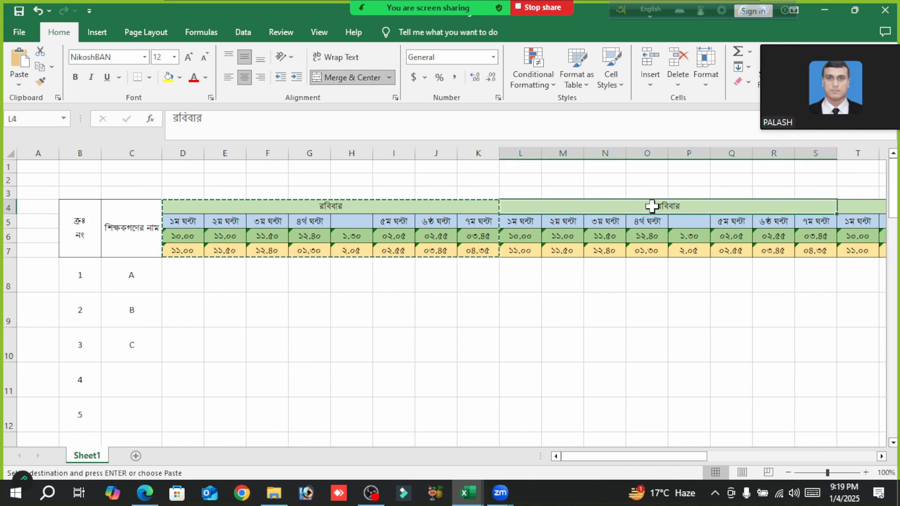
{"action": "key", "text": "F12"}
{"action": "type", "text": "s"}
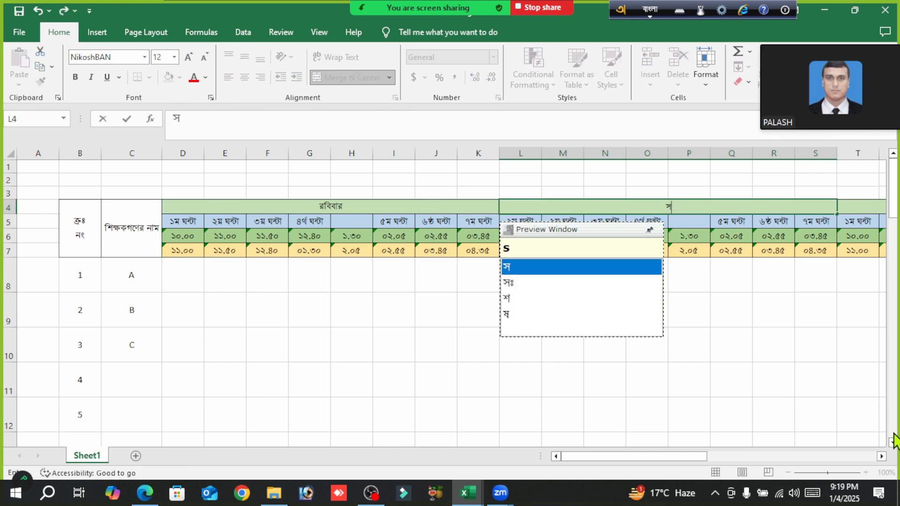
{"action": "type", "text": "Omobar"}
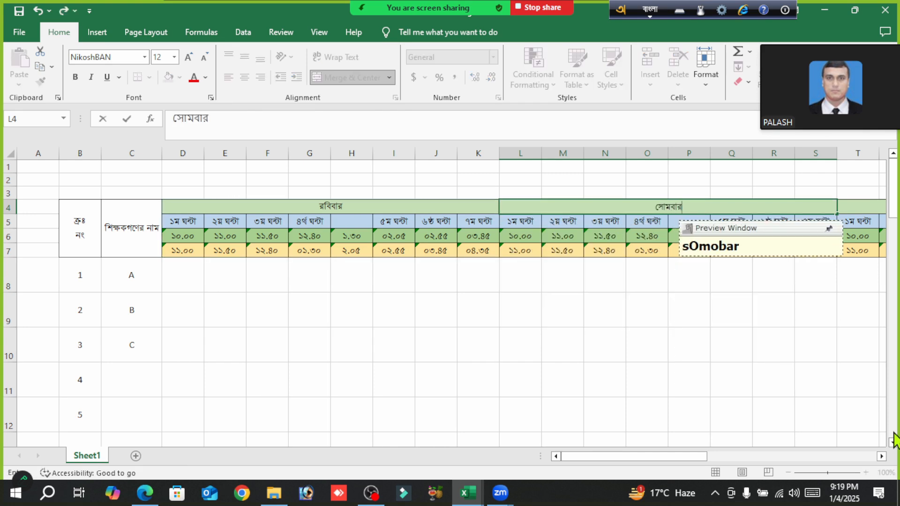
{"action": "key", "text": "Tab"}
{"action": "type", "text": "m"}
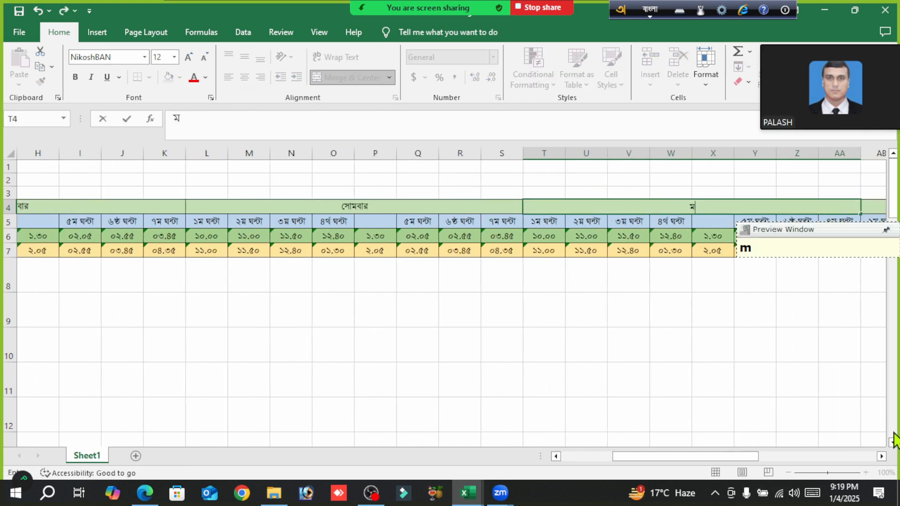
{"action": "type", "text": "oNggolobar"}
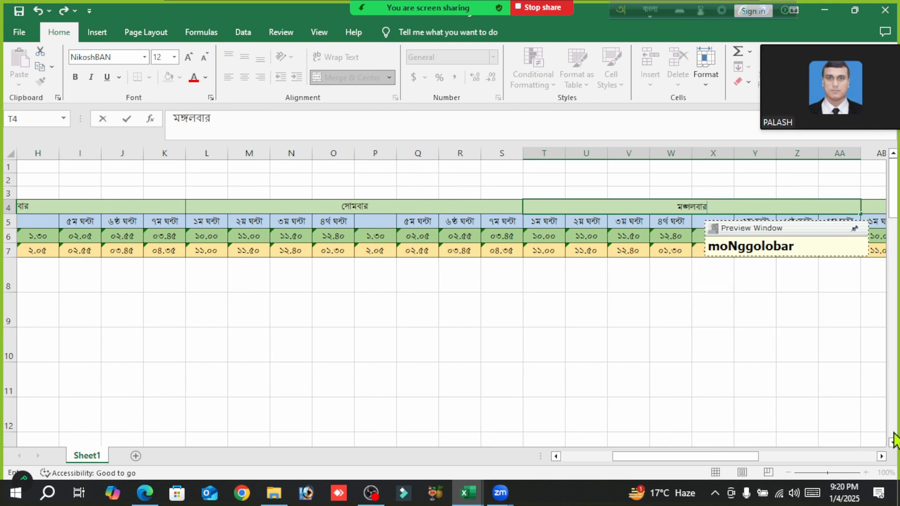
{"action": "key", "text": "Tab"}
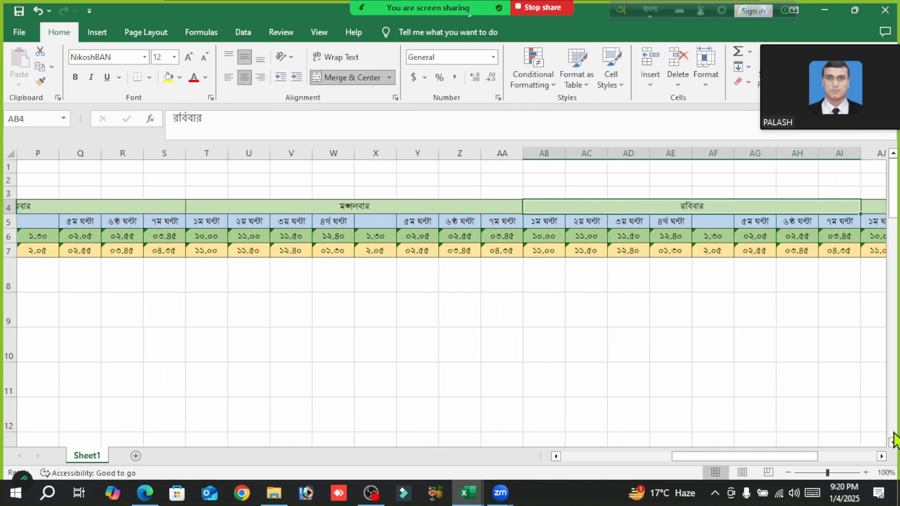
- Rename the fourth day heading in AB4 as বুধবার and the fifth in AJ4 as বৃহস্পতিবার
{"action": "type", "text": "budhobar"}
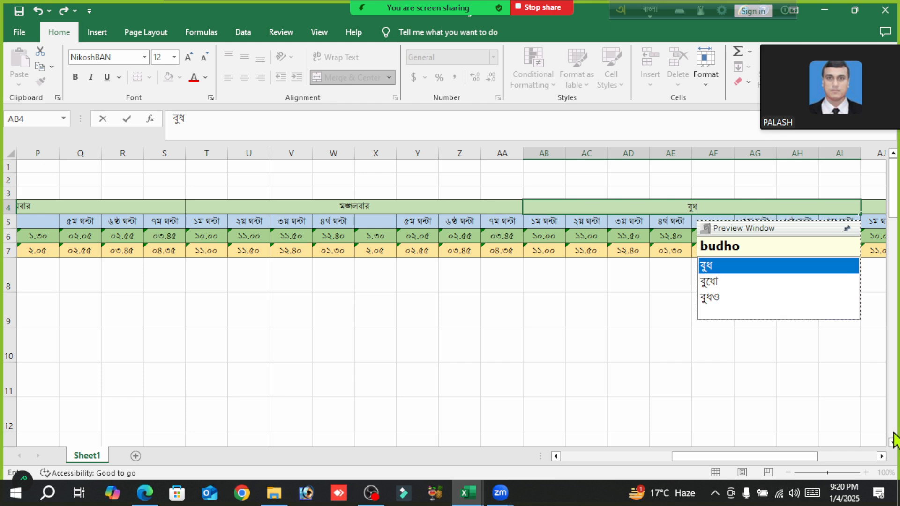
{"action": "key", "text": "ctrl+Return"}
{"action": "key", "text": "Tab"}
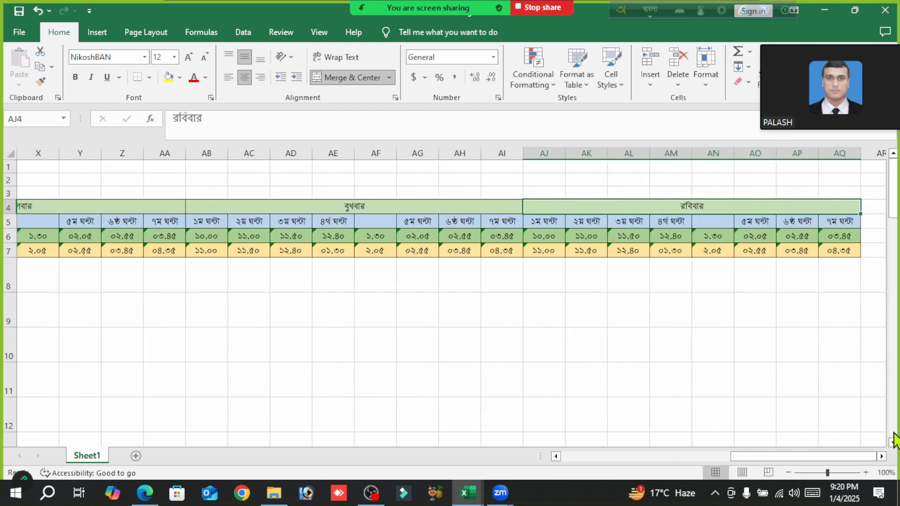
{"action": "type", "text": "brrihospotibar"}
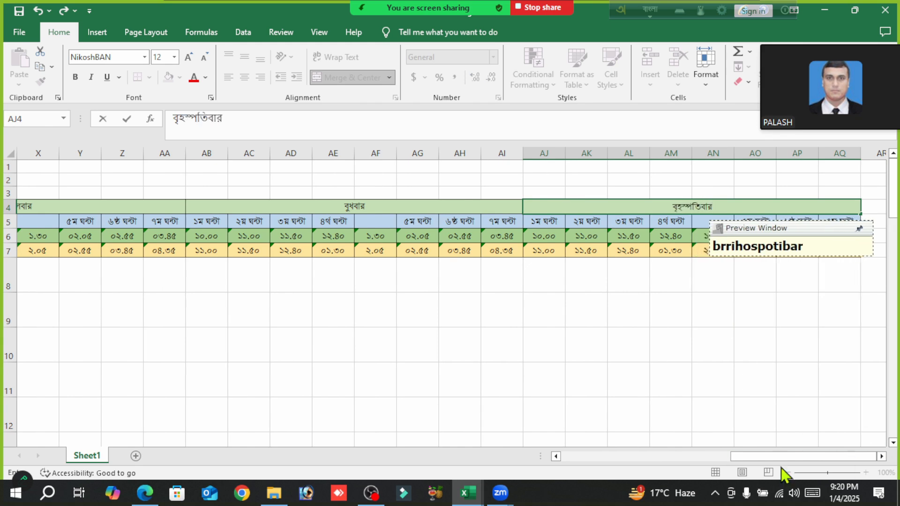
{"action": "left_click", "coordinate": [686, 375]}
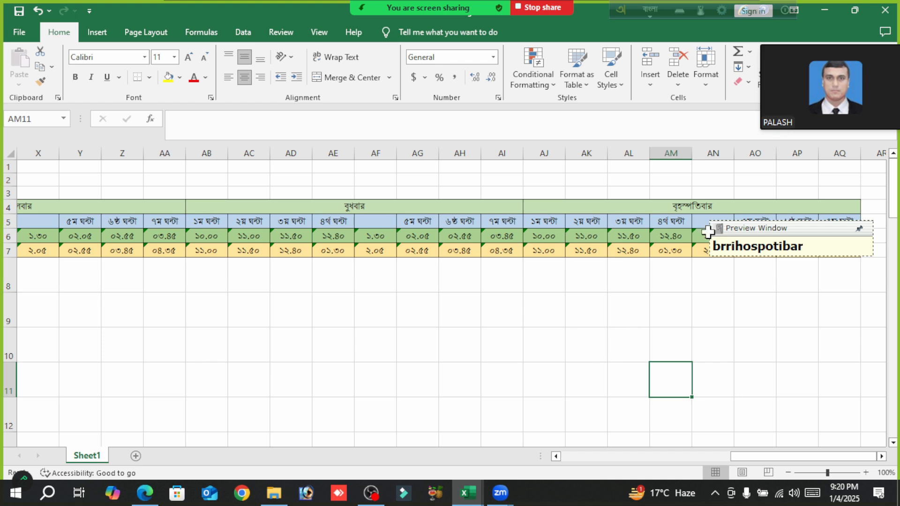
- Move the floating typing preview window off the header rows and return to the first day's columns
{"action": "left_click_drag", "start_coordinate": [740, 231], "coordinate": [815, 118]}
{"action": "left_click_drag", "start_coordinate": [809, 454], "coordinate": [464, 466]}
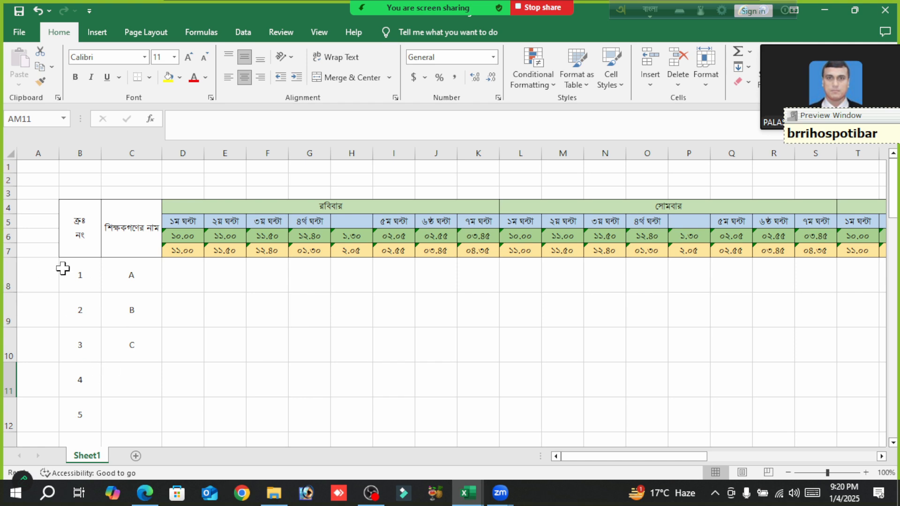
{"action": "left_click", "coordinate": [177, 272]}
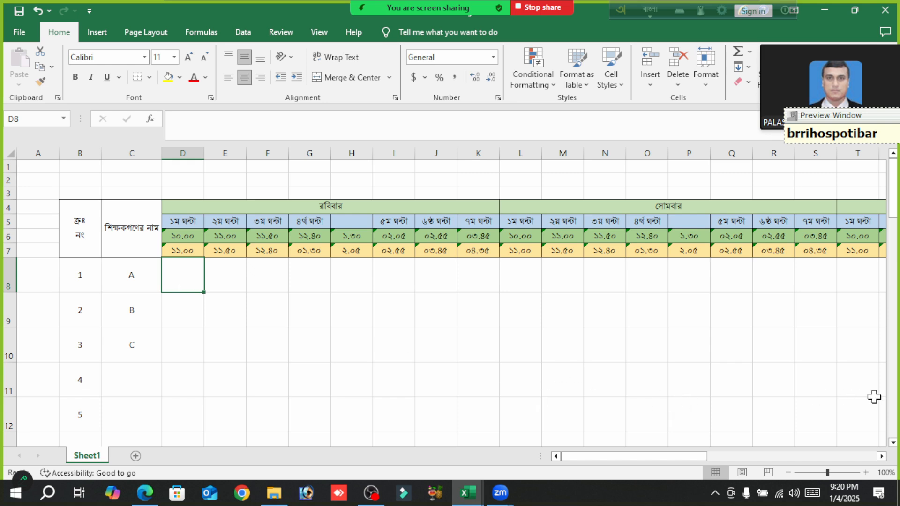
{"action": "left_click", "coordinate": [307, 342]}
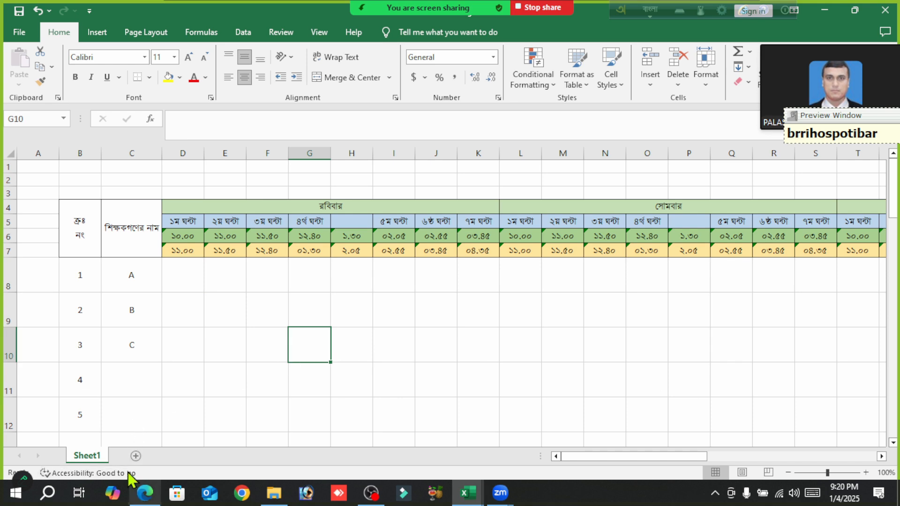
- Rename Sheet1 as Routine, switching back to English input for the name
{"action": "double_click", "coordinate": [86, 456]}
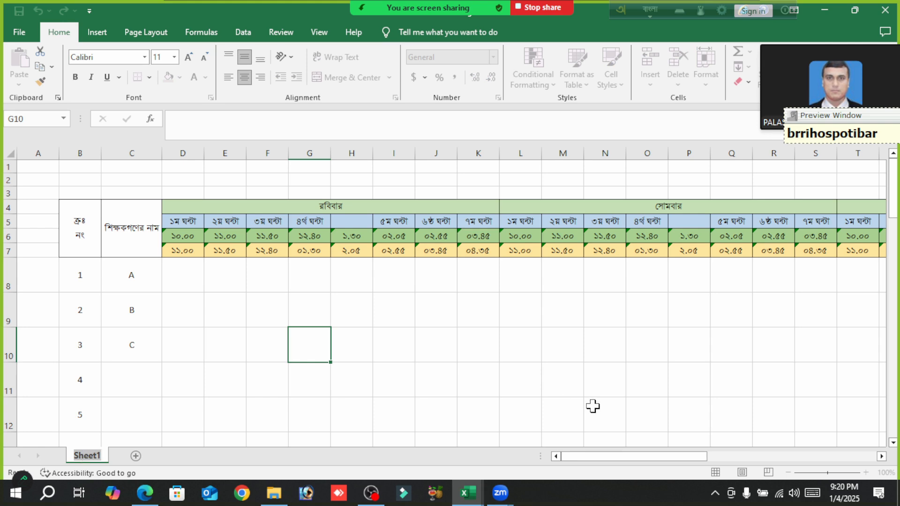
{"action": "type", "text": "brrihospotibarR"}
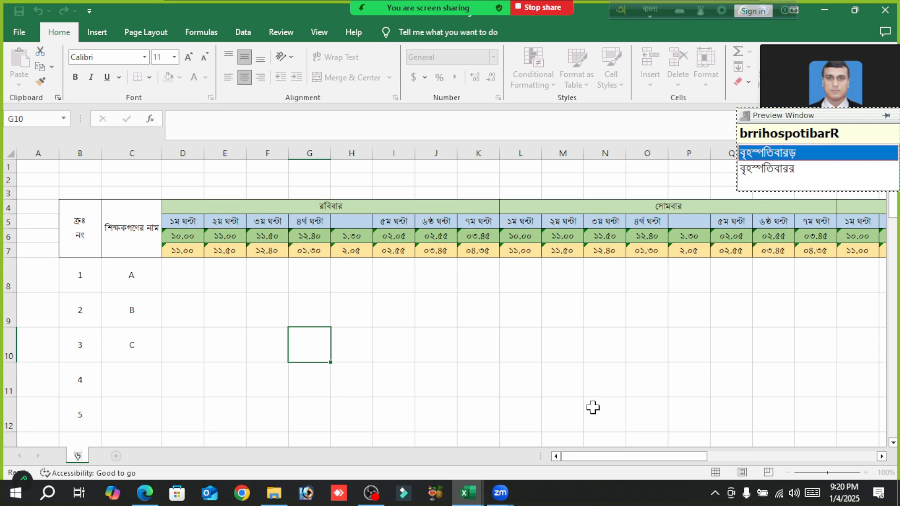
{"action": "key", "text": "BackSpace"}
{"action": "key", "text": "F12"}
{"action": "type", "text": "Routine"}
{"action": "left_click", "coordinate": [508, 352]}
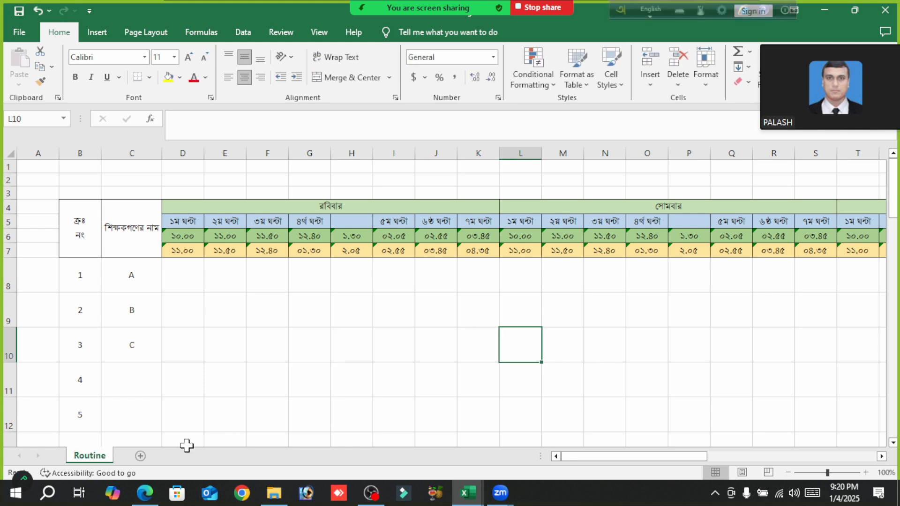
- Add a new worksheet after Routine and name it Subject
{"action": "left_click", "coordinate": [140, 456]}
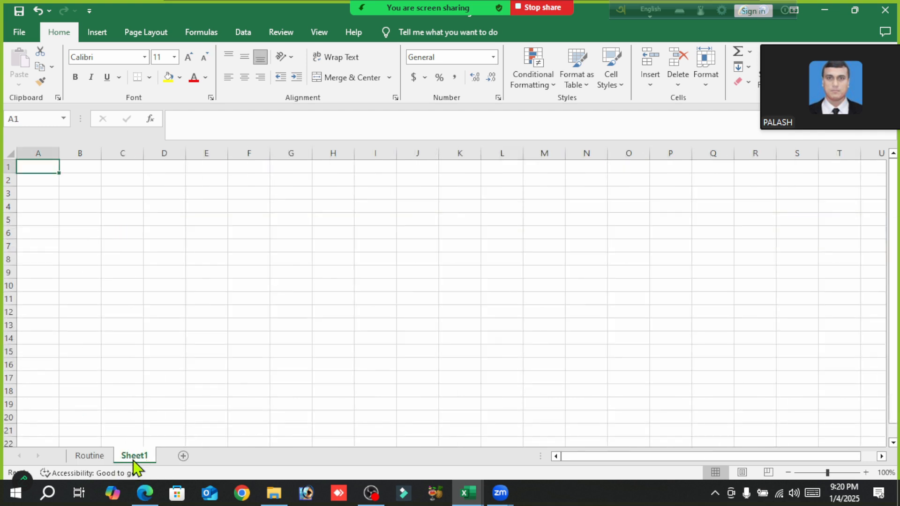
{"action": "double_click", "coordinate": [134, 457]}
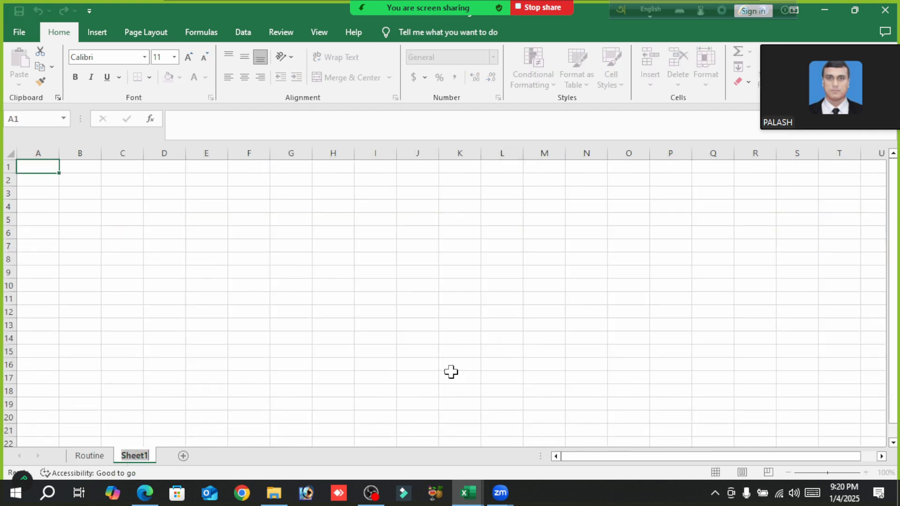
{"action": "key", "text": "BackSpace"}
{"action": "type", "text": "Subject"}
{"action": "left_click", "coordinate": [351, 309]}
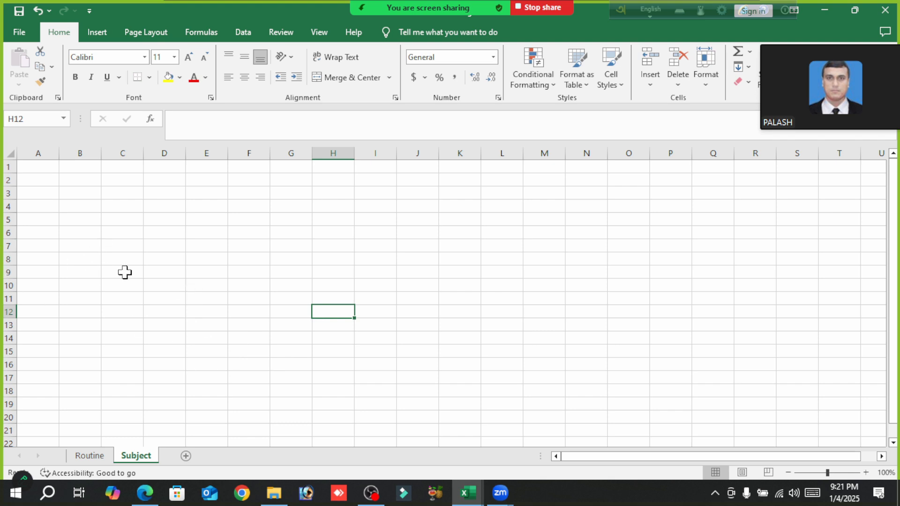
{"action": "left_click_drag", "start_coordinate": [655, 457], "coordinate": [583, 474]}
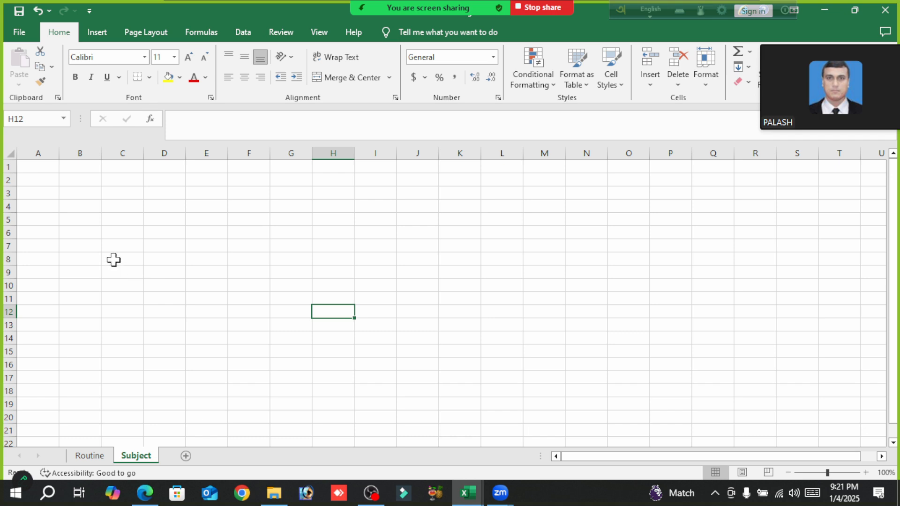
- Enter the class name ৬ষ্ঠ in cell C4 of the Subject sheet using Bangla input
{"action": "left_click", "coordinate": [120, 205]}
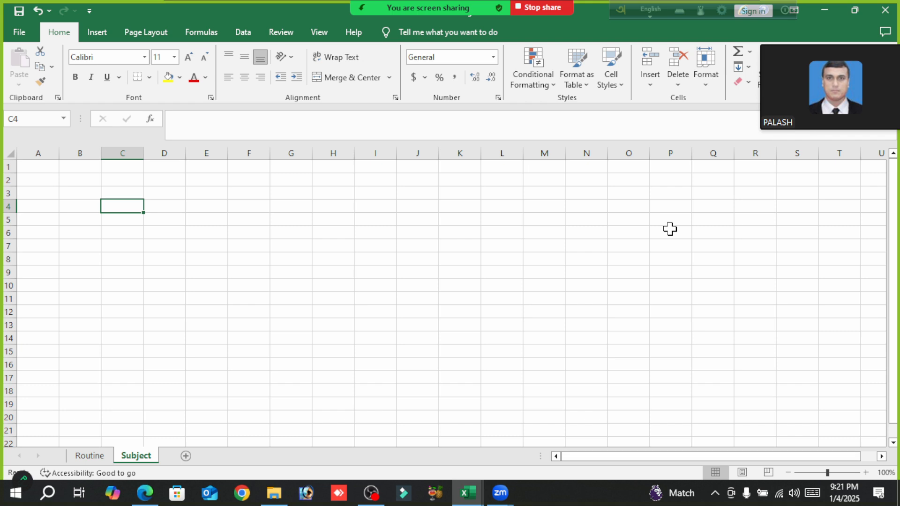
{"action": "type", "text": "6"}
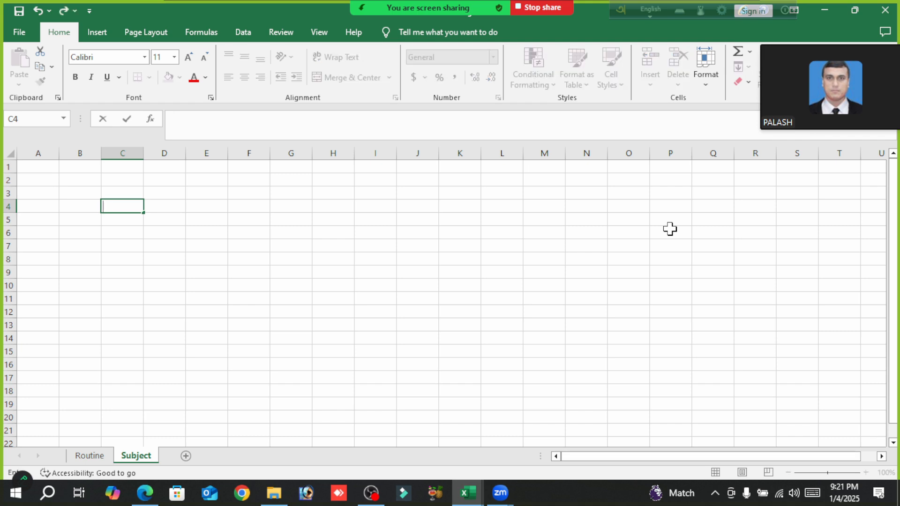
{"action": "key", "text": "F12"}
{"action": "type", "text": "৫"}
{"action": "key", "text": "BackSpace"}
{"action": "type", "text": "৬"}
{"action": "type", "text": "Sh"}
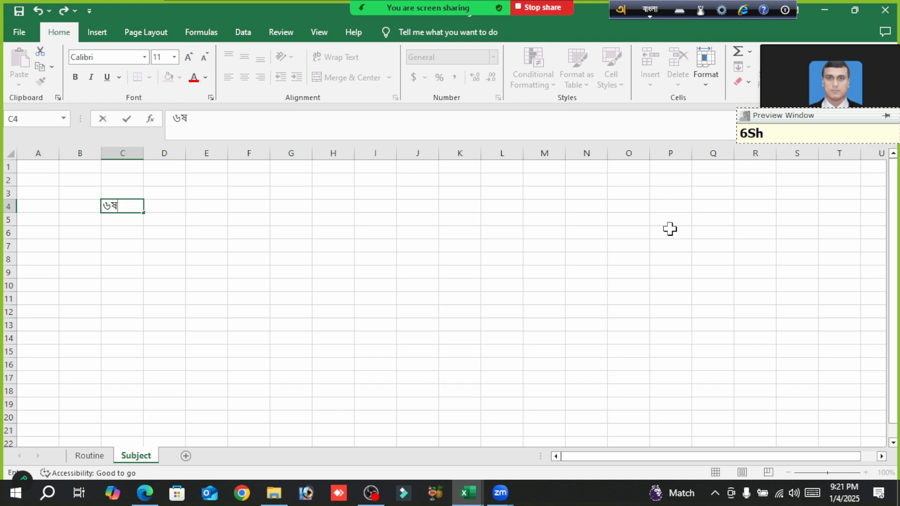
{"action": "type", "text": "oTh"}
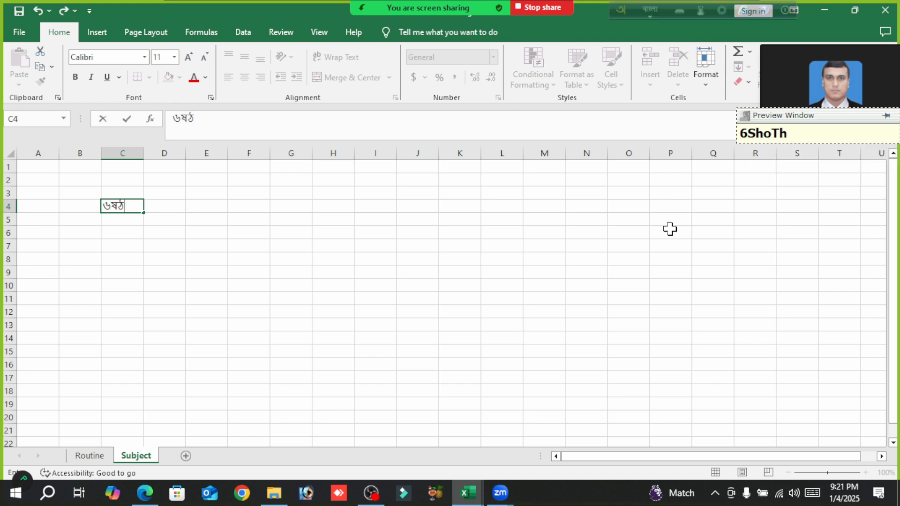
{"action": "key", "text": "BackSpace"}
{"action": "key", "text": "BackSpace"}
{"action": "key", "text": "BackSpace"}
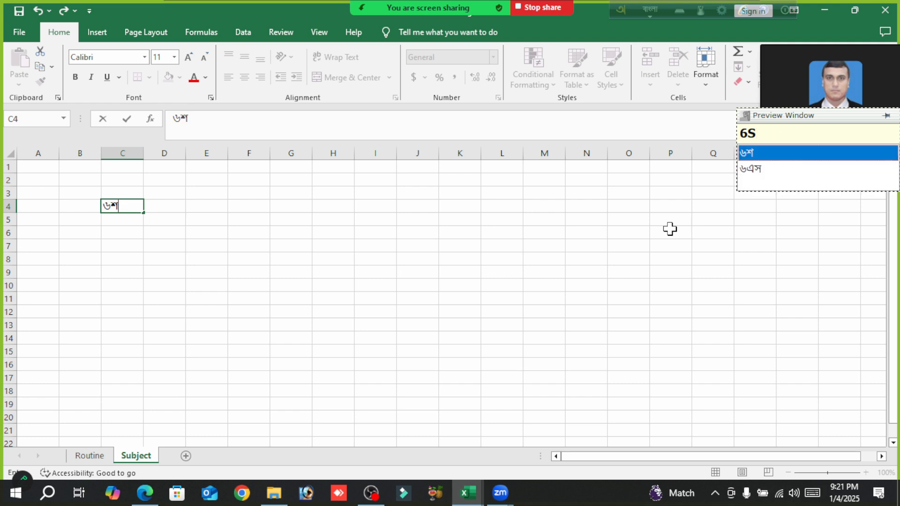
{"action": "key", "text": "BackSpace"}
{"action": "type", "text": "ShT"}
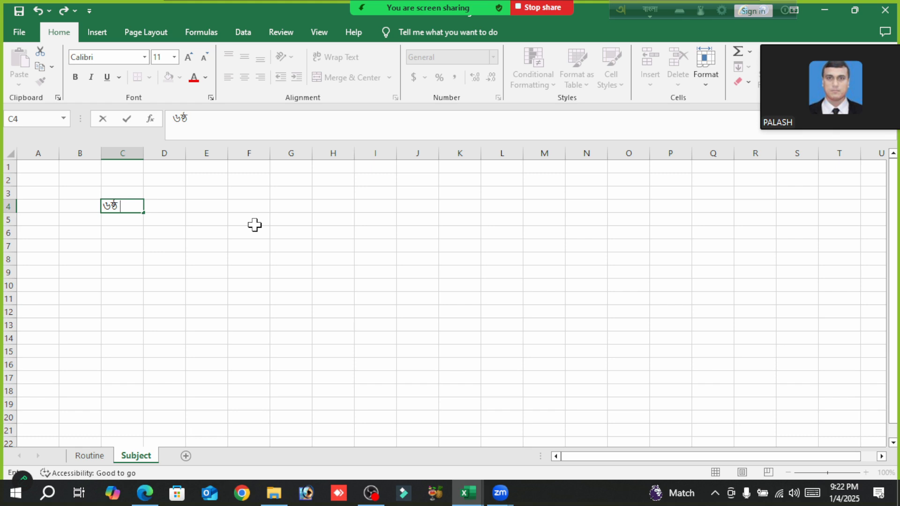
{"action": "key", "text": "Return"}
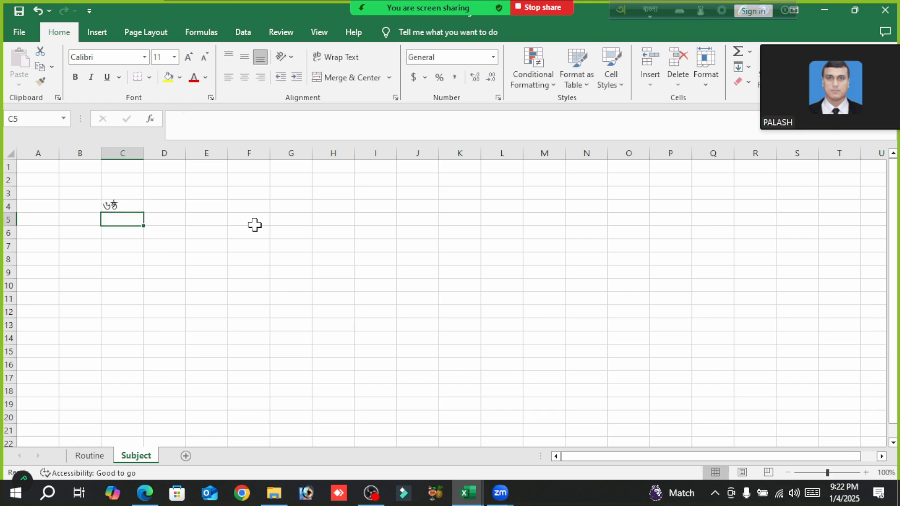
{"action": "left_click", "coordinate": [119, 203]}
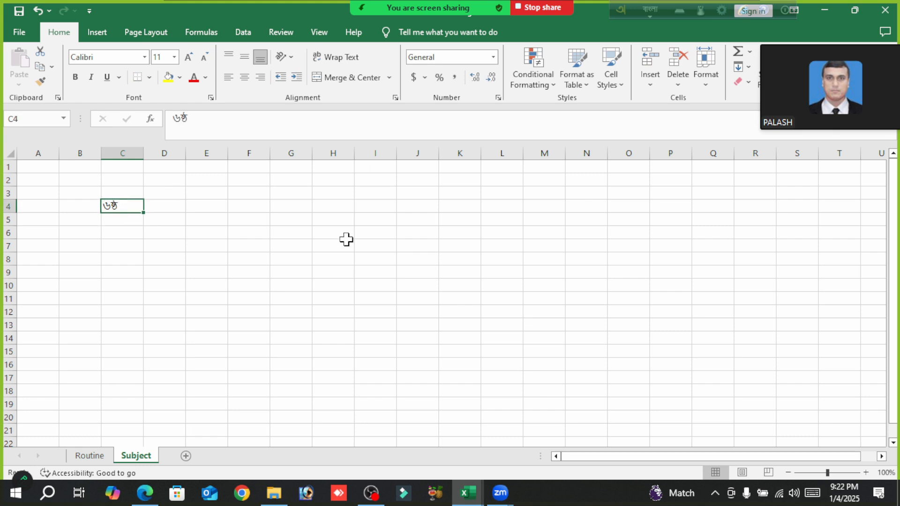
{"action": "key", "text": "Return"}
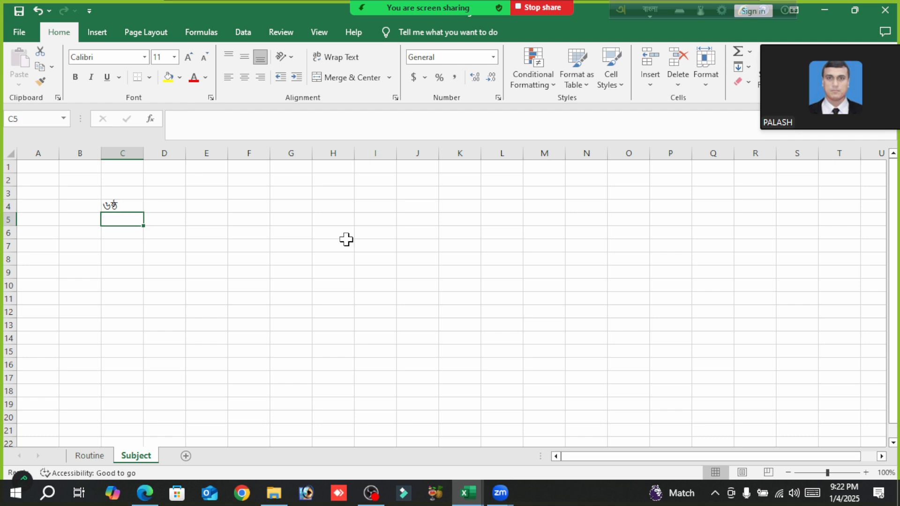
- Add a second line reading বাংলা-১ below the class name within cell C4
{"action": "left_click", "coordinate": [128, 206]}
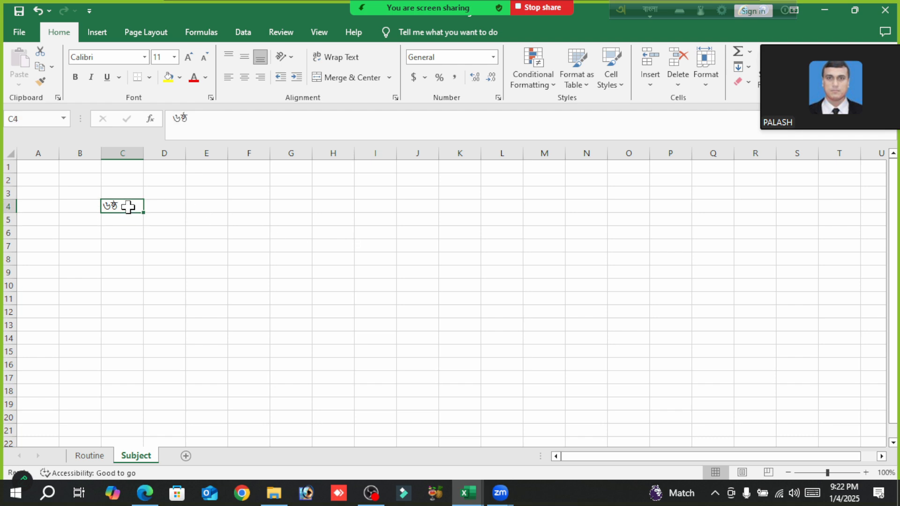
{"action": "double_click", "coordinate": [128, 206]}
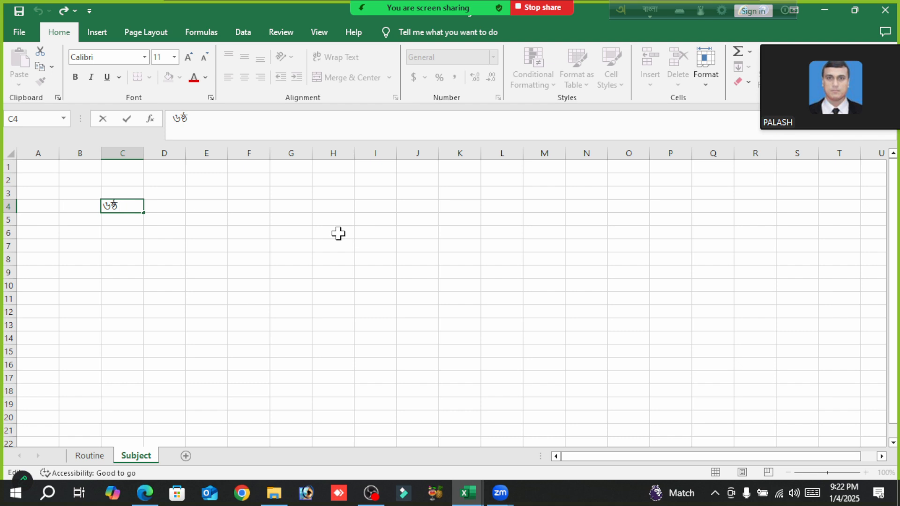
{"action": "key", "text": "alt+Return"}
{"action": "type", "text": "bangla"}
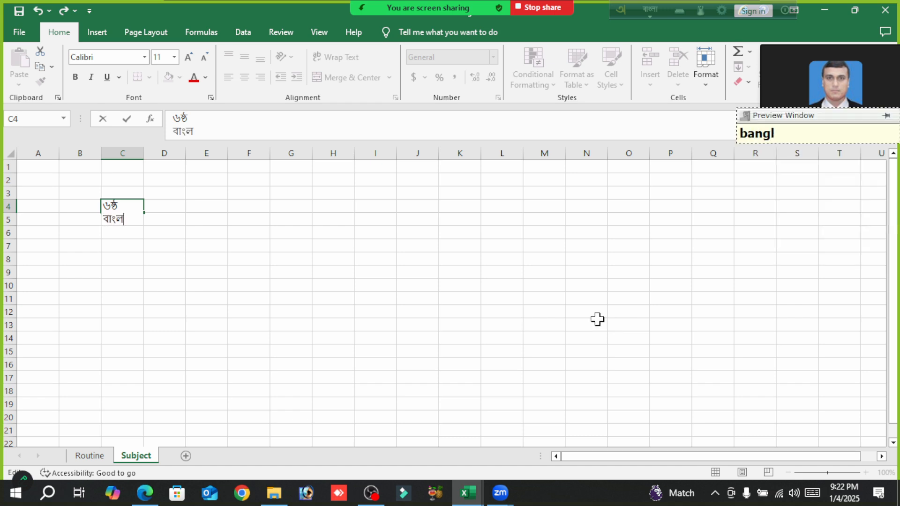
{"action": "type", "text": "-"}
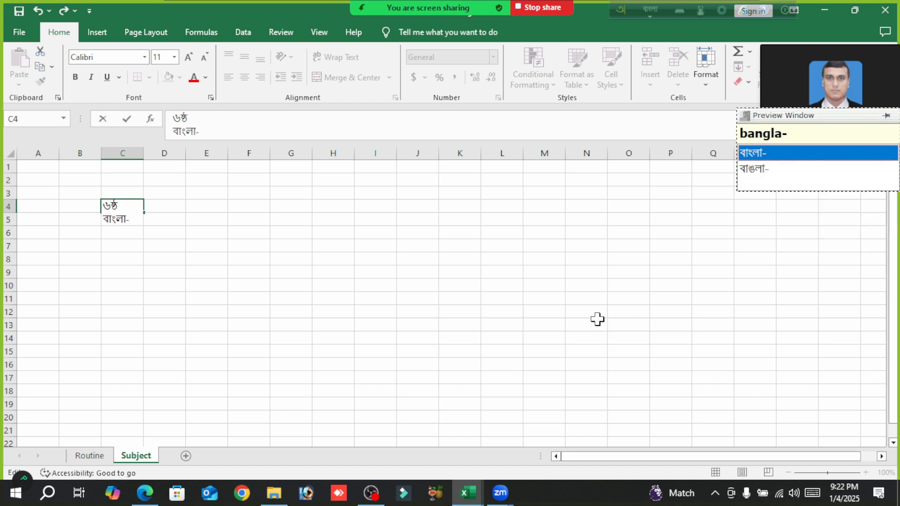
{"action": "type", "text": "1"}
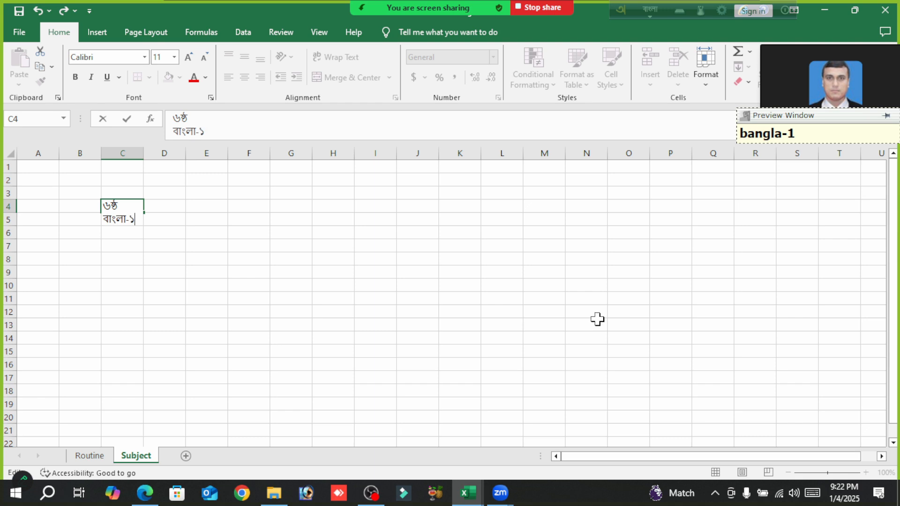
{"action": "left_click", "coordinate": [329, 334]}
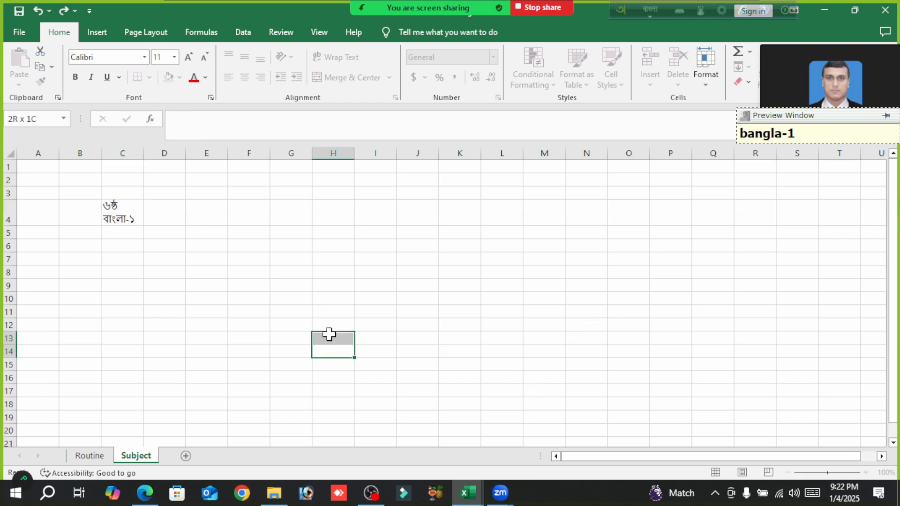
- Centre the text of cell C4 both horizontally and vertically
{"action": "left_click", "coordinate": [112, 217]}
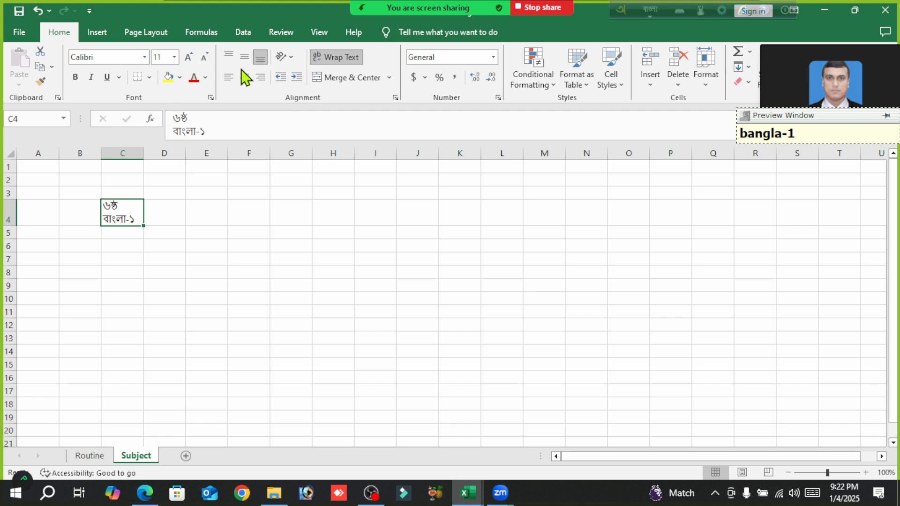
{"action": "left_click", "coordinate": [244, 77]}
{"action": "left_click", "coordinate": [244, 57]}
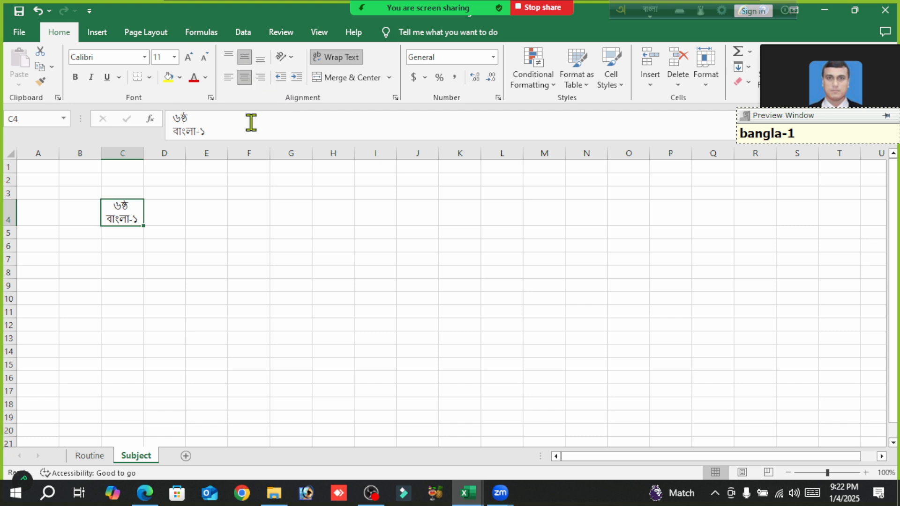
{"action": "left_click", "coordinate": [292, 242]}
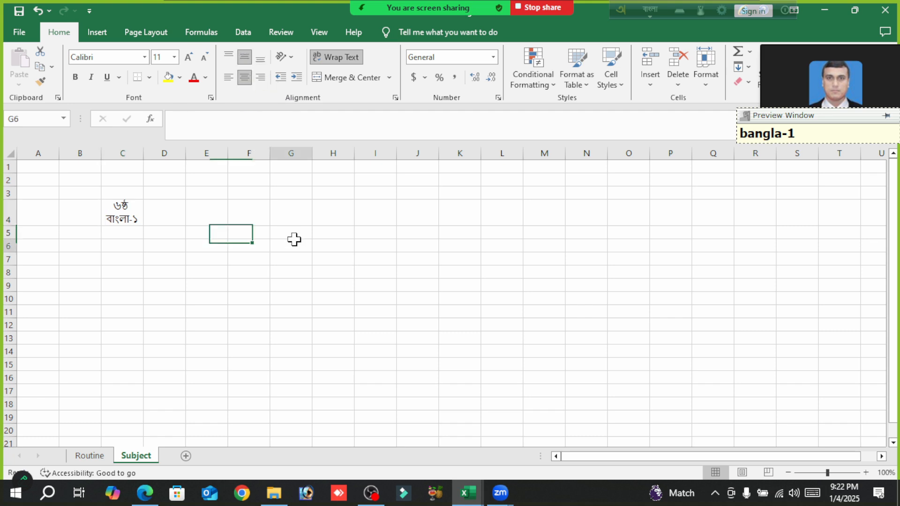
{"action": "left_click", "coordinate": [127, 230]}
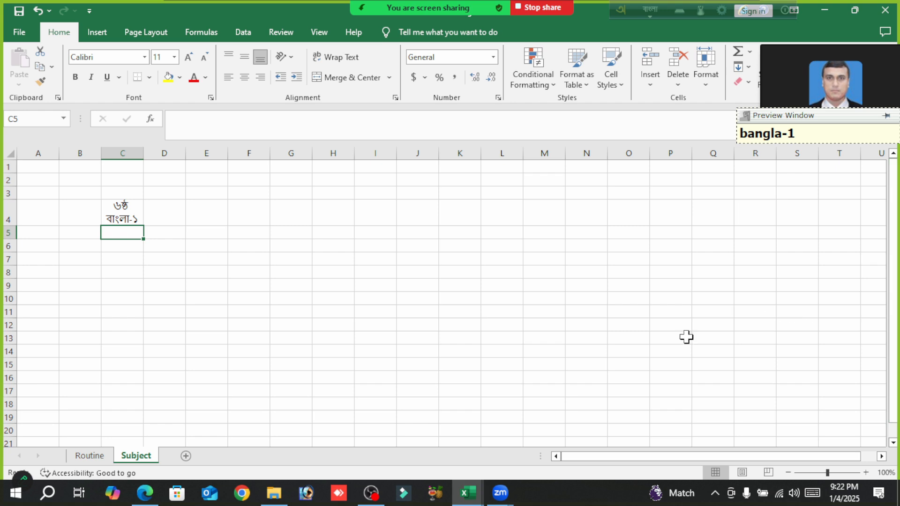
- Switch to the Class Rutin_2025 workbook and show the start of the list on its Subject sheet
{"action": "mouse_move", "coordinate": [469, 494]}
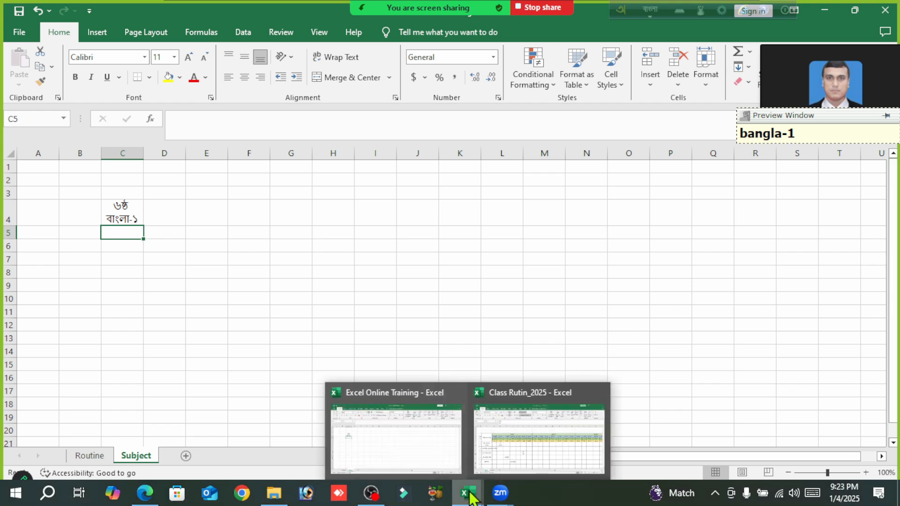
{"action": "left_click", "coordinate": [539, 460]}
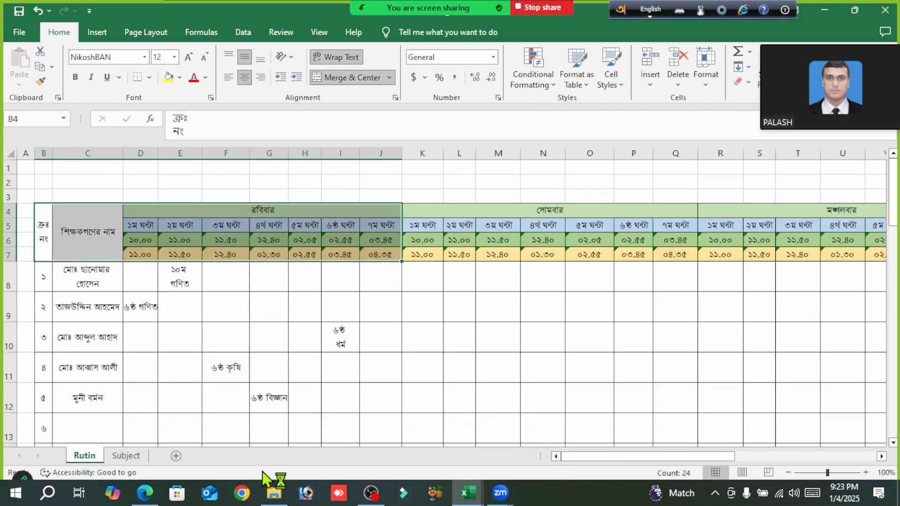
{"action": "left_click", "coordinate": [125, 457]}
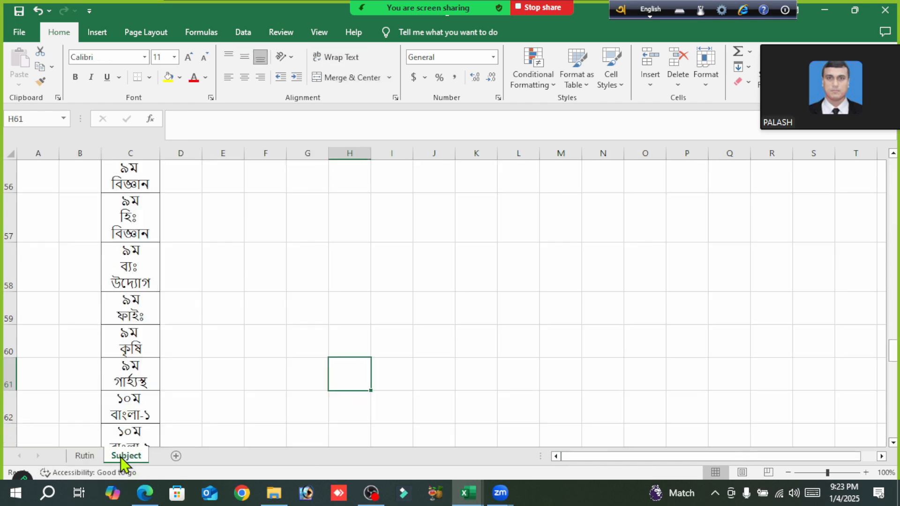
{"action": "scroll", "coordinate": [201, 313], "scroll_direction": "up", "scroll_amount": 7}
{"action": "scroll", "coordinate": [201, 313], "scroll_direction": "up", "scroll_amount": 10}
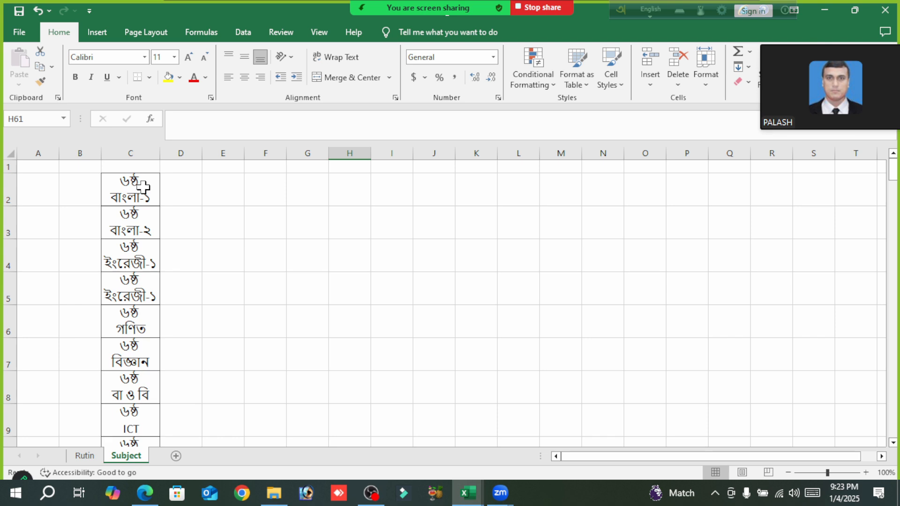
- Correct the second ৬ষ্ঠ ইংরেজী-১ entry in C5 of the subject list to end in 2
{"action": "left_click", "coordinate": [145, 193]}
{"action": "left_click_drag", "start_coordinate": [145, 195], "coordinate": [145, 278]}
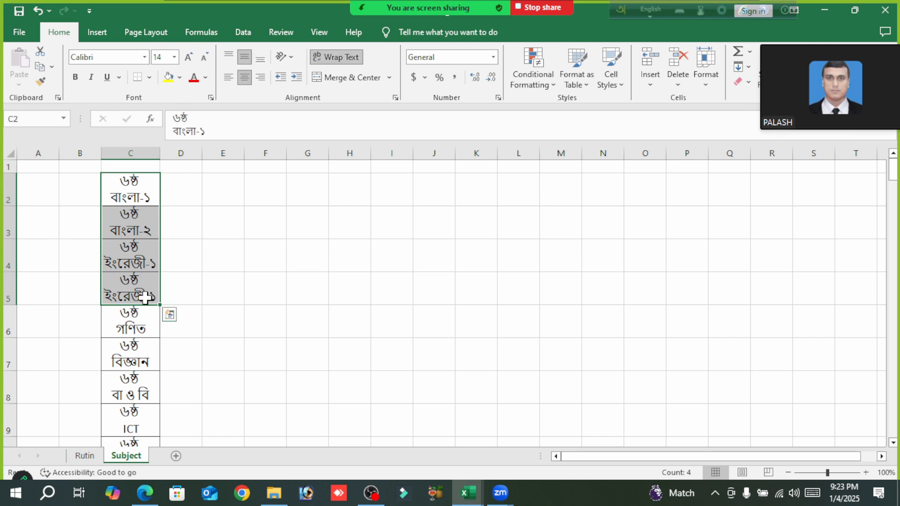
{"action": "left_click", "coordinate": [148, 294]}
{"action": "left_click", "coordinate": [224, 134]}
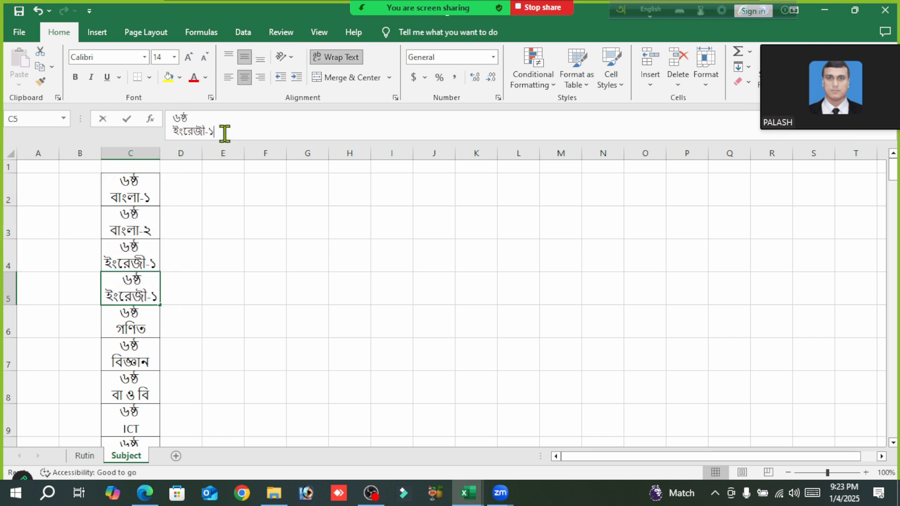
{"action": "key", "text": "BackSpace"}
{"action": "type", "text": "2"}
{"action": "left_click", "coordinate": [332, 319]}
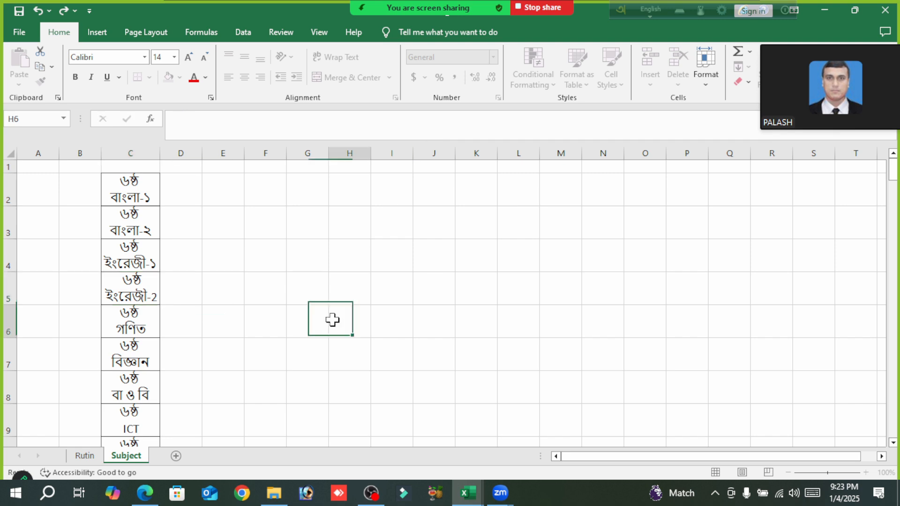
{"action": "left_click", "coordinate": [143, 181]}
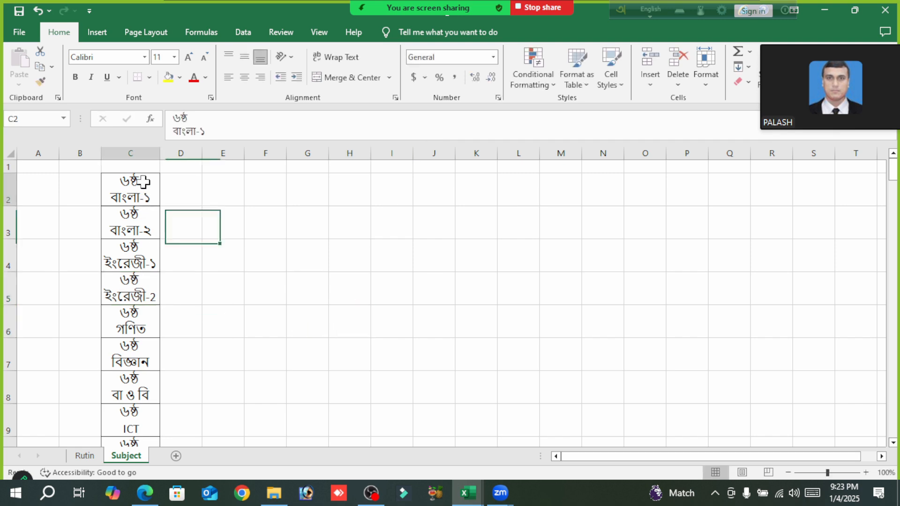
{"action": "left_click_drag", "start_coordinate": [143, 201], "coordinate": [136, 432]}
{"action": "scroll", "coordinate": [301, 399], "scroll_direction": "up", "scroll_amount": 8}
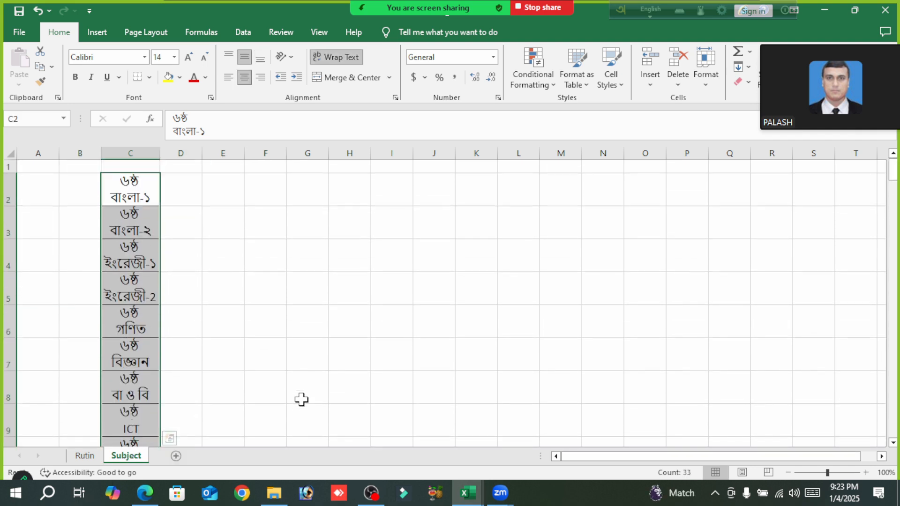
{"action": "left_click", "coordinate": [301, 394]}
- Copy the block of ৬ষ্ঠ class subjects, C2 through C13, from the subject list
{"action": "left_click", "coordinate": [121, 189]}
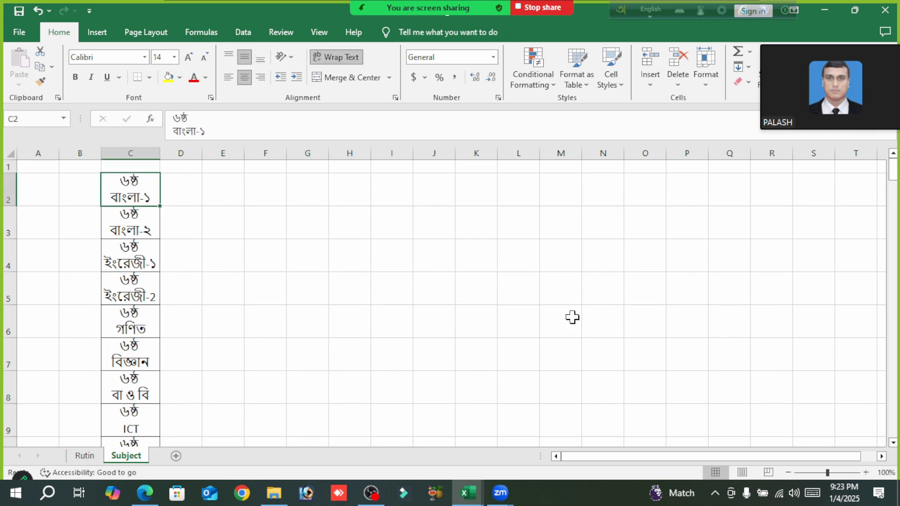
{"action": "key", "text": "shift+Down"}
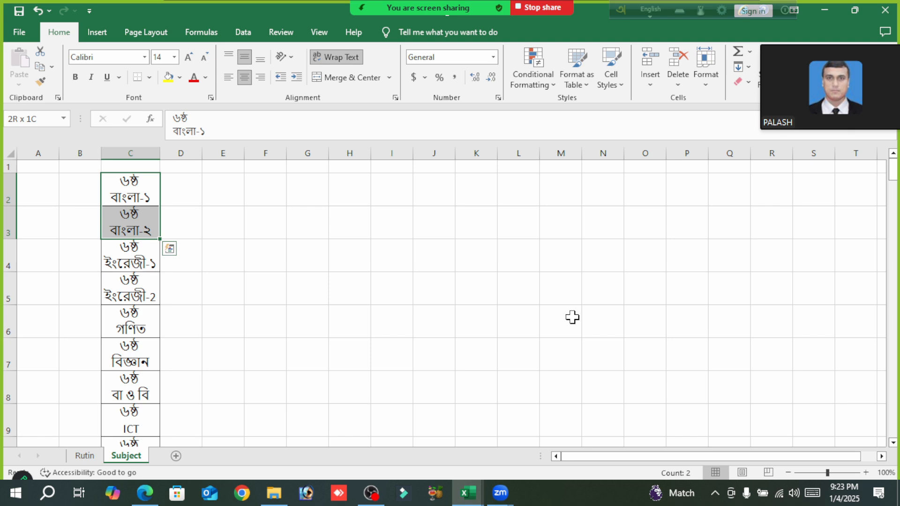
{"action": "key", "text": "shift+Down"}
{"action": "key", "text": "shift+Down"}
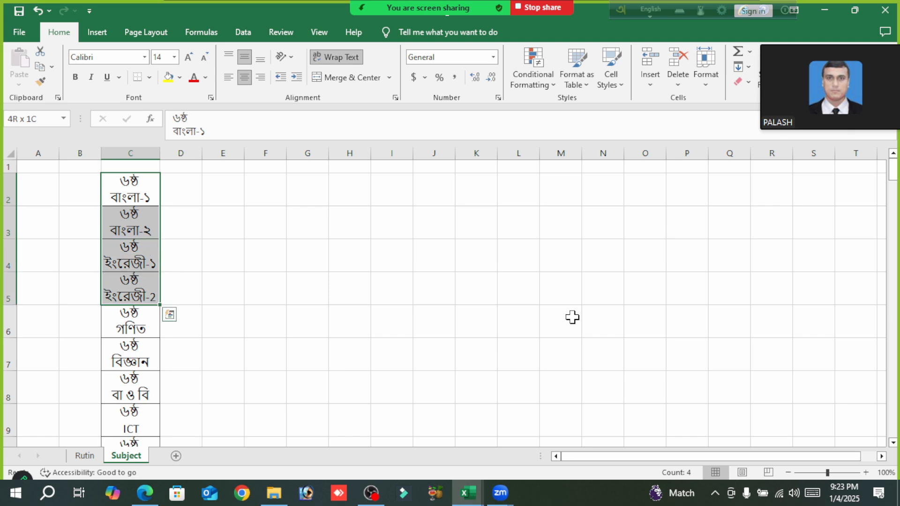
{"action": "key", "text": "shift+Down"}
{"action": "key", "text": "shift+Down"}
{"action": "key", "text": "shift+Down"}
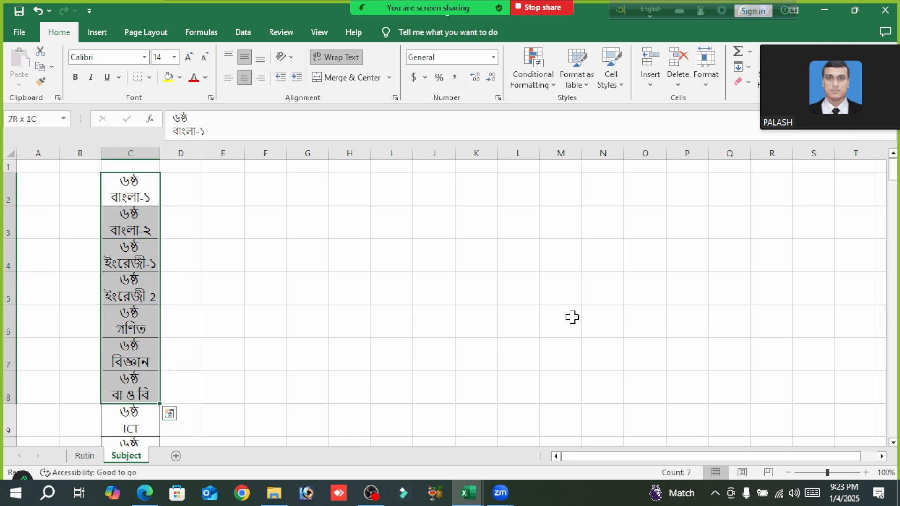
{"action": "key", "text": "shift+Down"}
{"action": "key", "text": "shift+Down"}
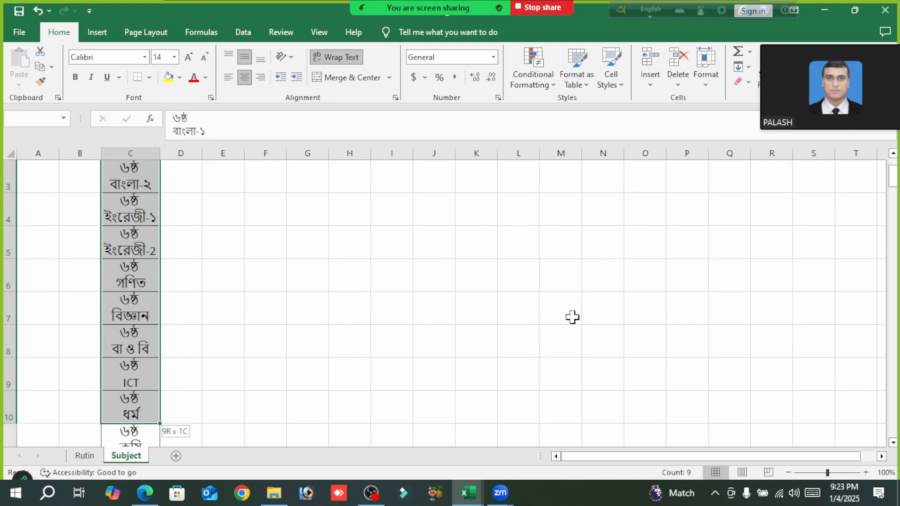
{"action": "key", "text": "shift+Down"}
{"action": "key", "text": "shift+Down"}
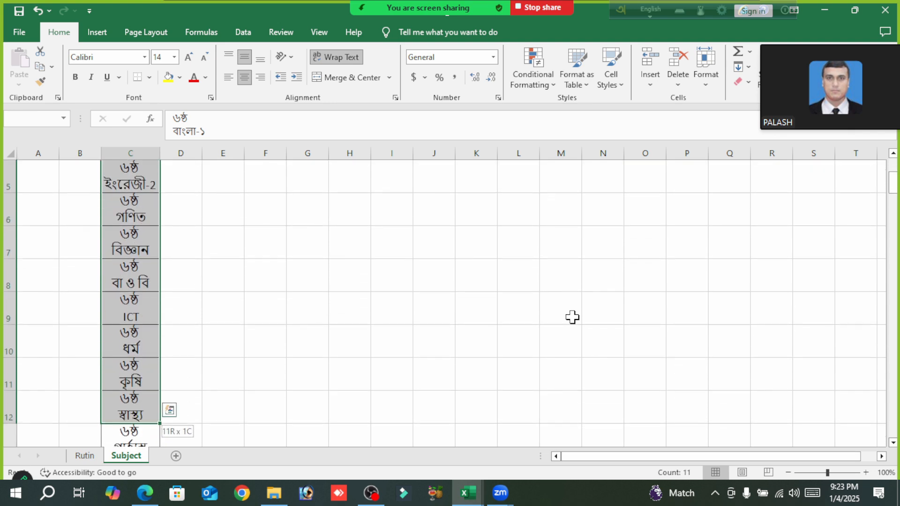
{"action": "key", "text": "shift+Down"}
{"action": "key", "text": "shift+Down"}
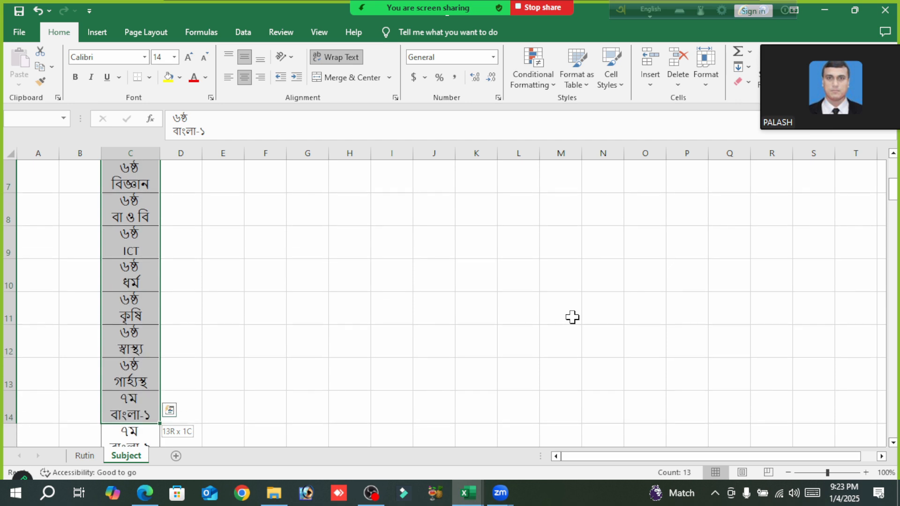
{"action": "key", "text": "shift+Down"}
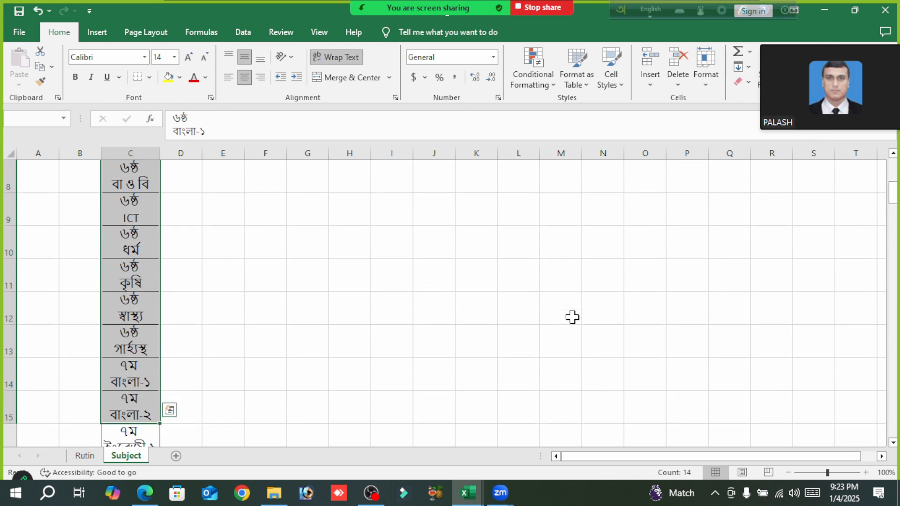
{"action": "key", "text": "shift+Up"}
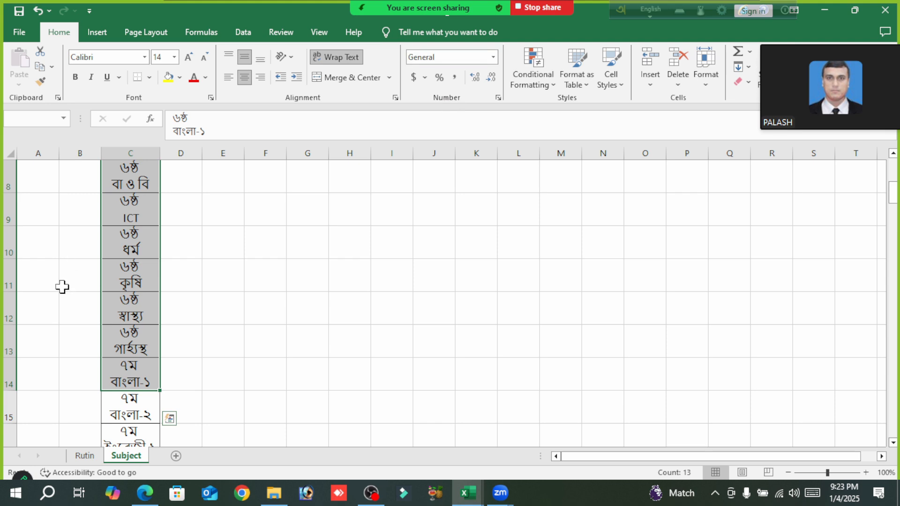
{"action": "key", "text": "shift+Up"}
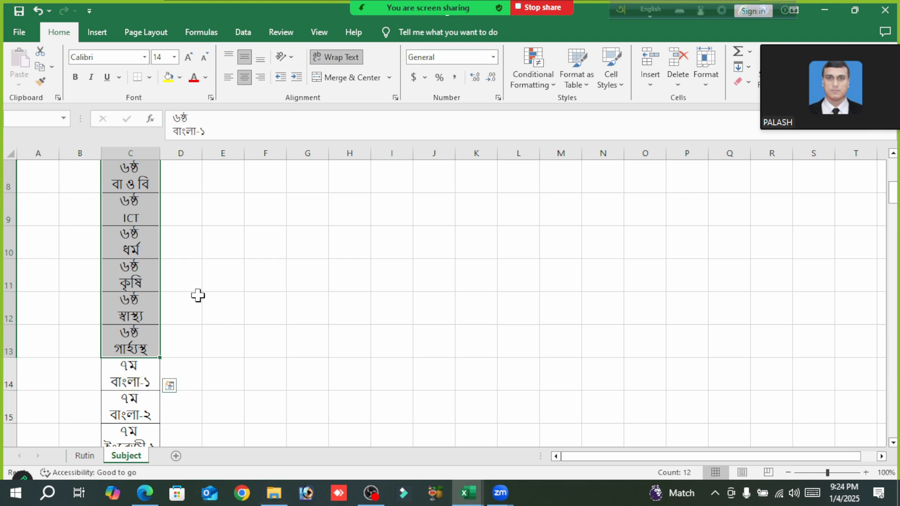
{"action": "scroll", "coordinate": [196, 285], "scroll_direction": "up", "scroll_amount": 3}
{"action": "scroll", "coordinate": [195, 285], "scroll_direction": "down", "scroll_amount": 4}
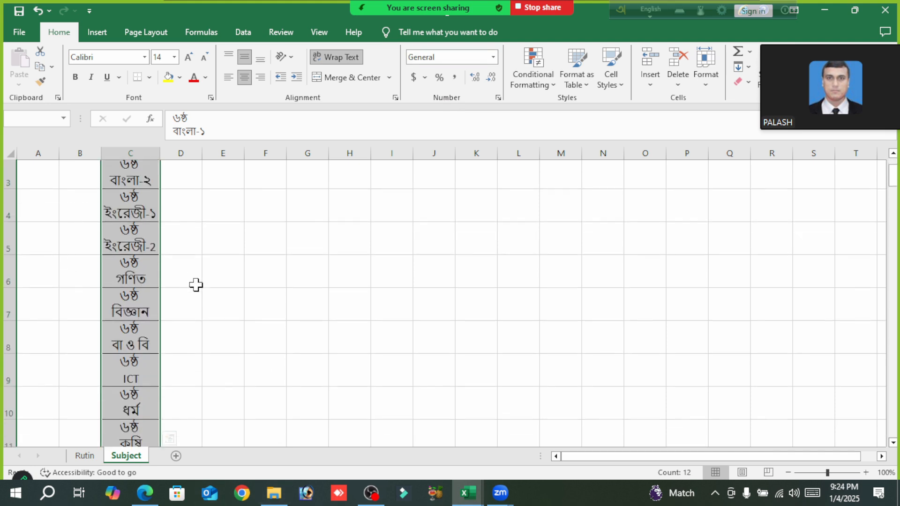
{"action": "scroll", "coordinate": [349, 334], "scroll_direction": "up", "scroll_amount": 2}
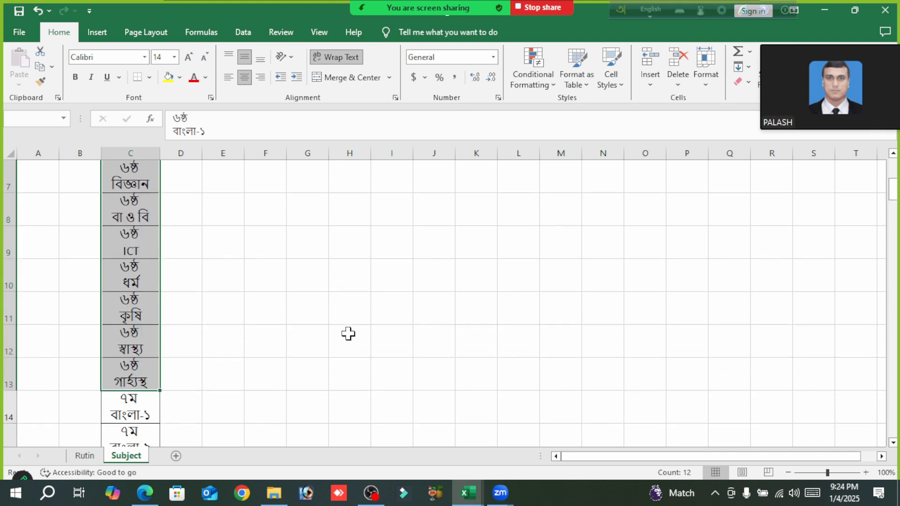
{"action": "key", "text": "ctrl+c"}
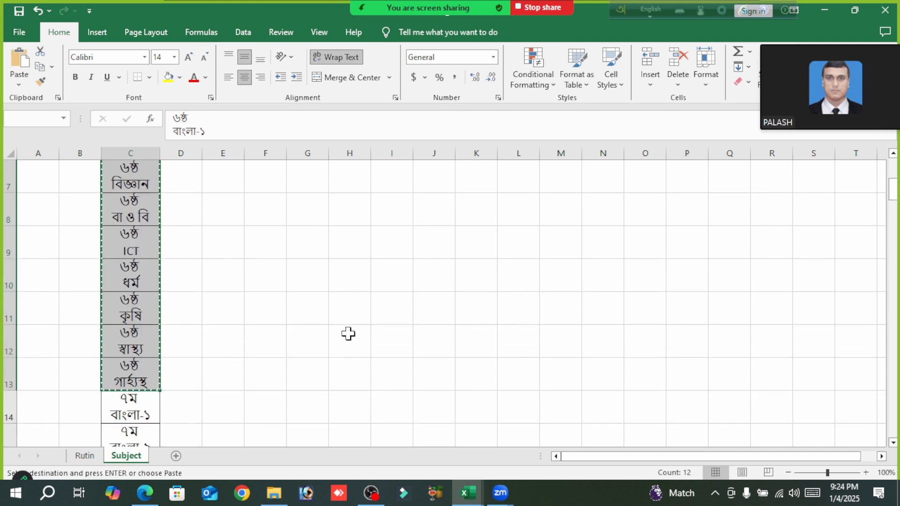
- Switch to the Excel Online Training workbook and paste the copied subjects on its Subject sheet starting at C4
{"action": "mouse_move", "coordinate": [472, 493]}
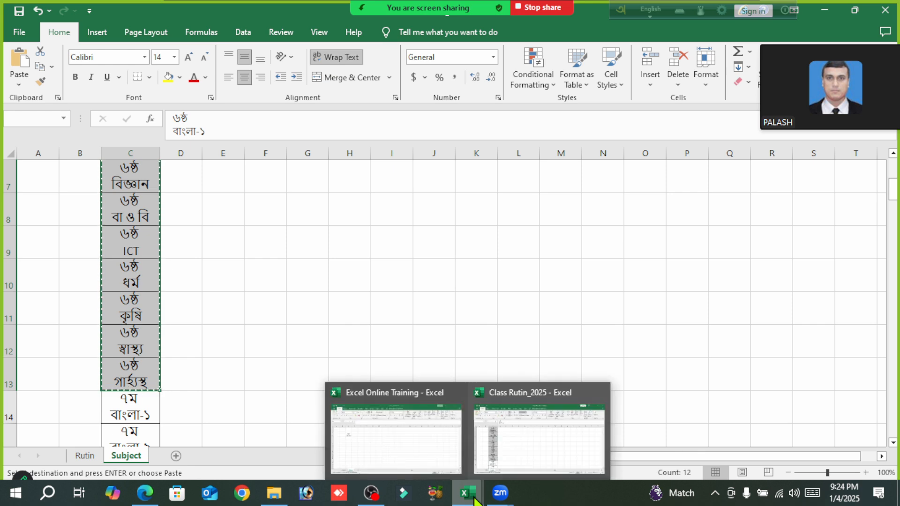
{"action": "left_click", "coordinate": [419, 464]}
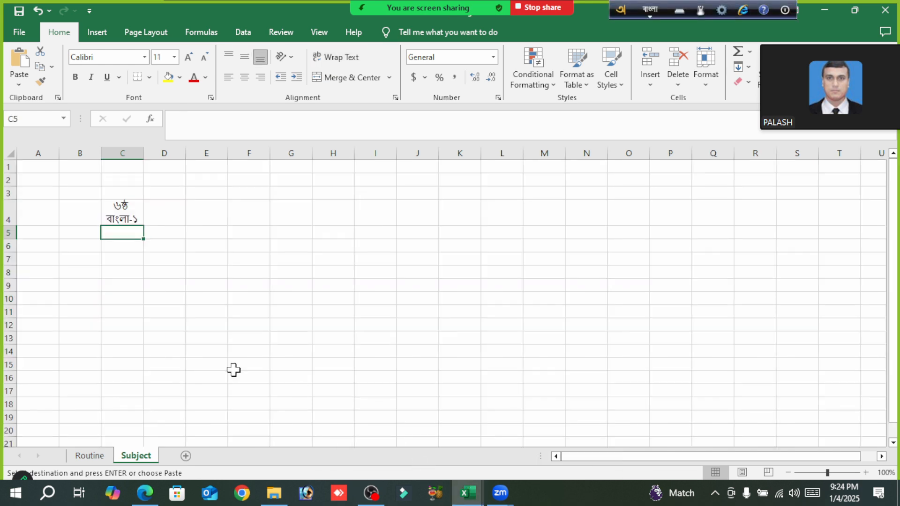
{"action": "left_click", "coordinate": [131, 211]}
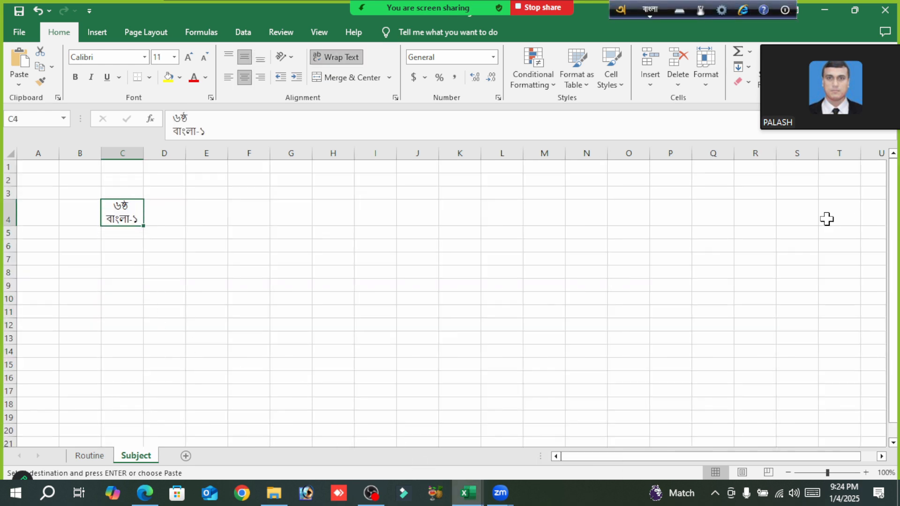
{"action": "key", "text": "ctrl+v"}
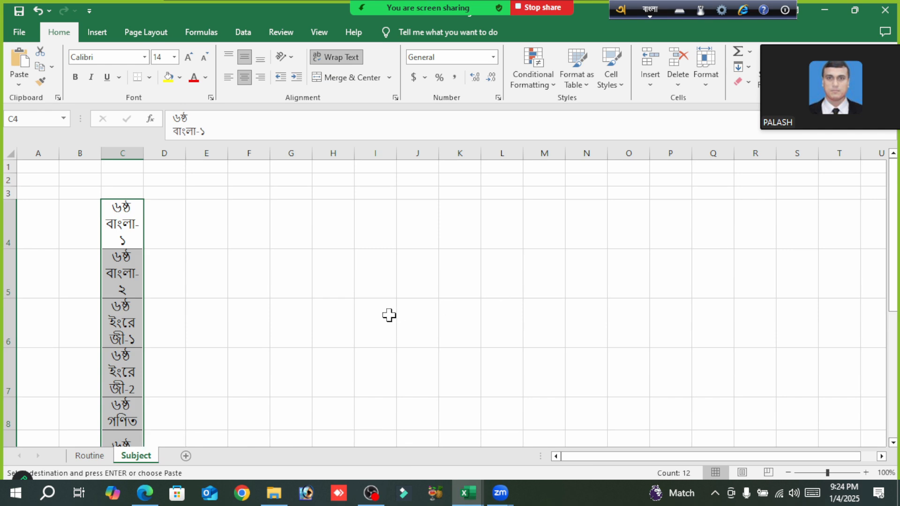
{"action": "scroll", "coordinate": [389, 314], "scroll_direction": "down", "scroll_amount": 5}
{"action": "scroll", "coordinate": [389, 315], "scroll_direction": "up", "scroll_amount": 3}
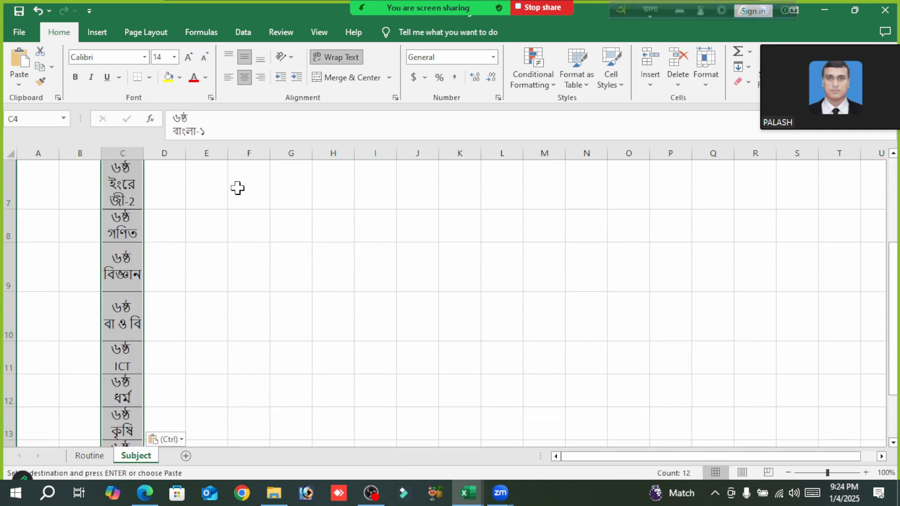
- Widen column C slightly to give the pasted subject names more room
{"action": "left_click_drag", "start_coordinate": [143, 156], "coordinate": [154, 154]}
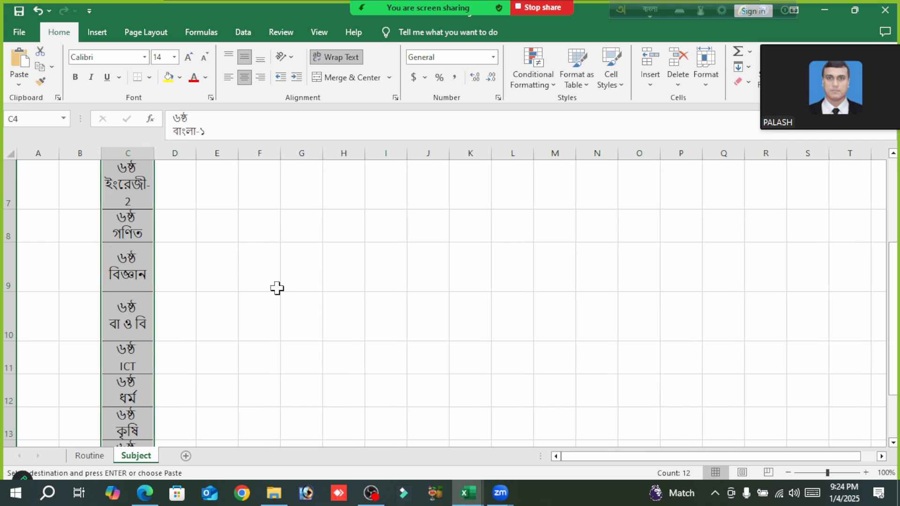
{"action": "scroll", "coordinate": [276, 288], "scroll_direction": "down", "scroll_amount": 3}
{"action": "scroll", "coordinate": [270, 289], "scroll_direction": "up", "scroll_amount": 2}
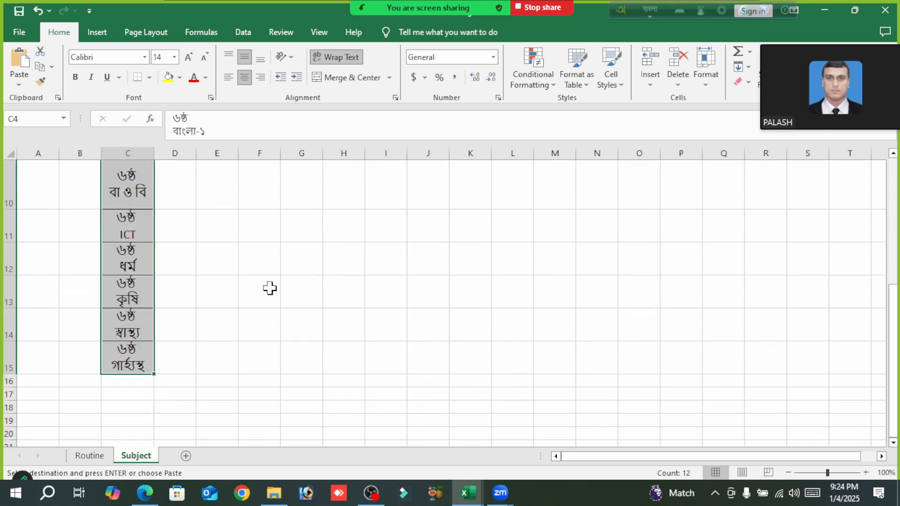
- Paste the copied ৬ষ্ঠ subjects again directly below the list, starting at C16
{"action": "scroll", "coordinate": [208, 362], "scroll_direction": "down", "scroll_amount": 2}
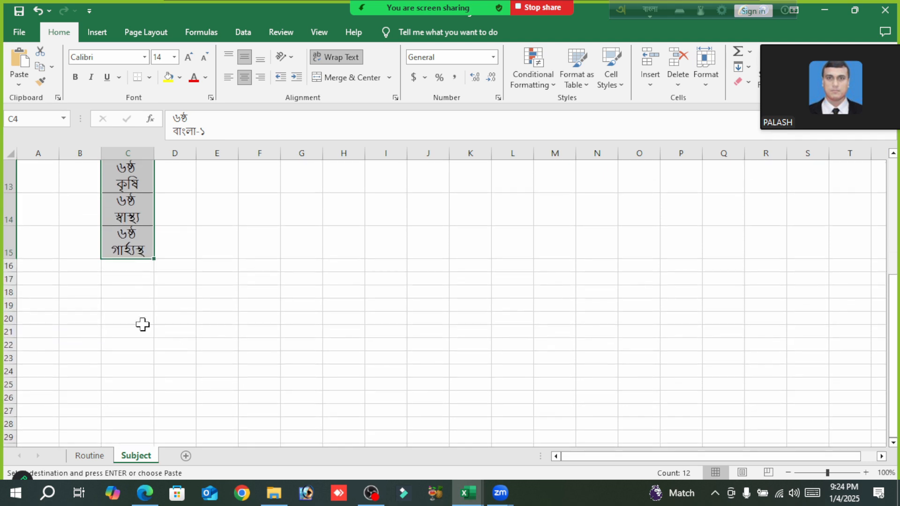
{"action": "left_click", "coordinate": [131, 263]}
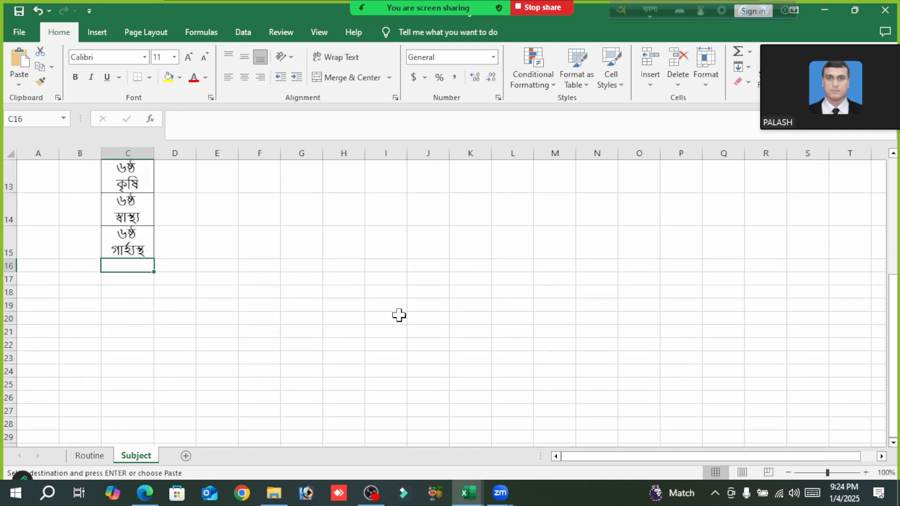
{"action": "key", "text": "ctrl+v"}
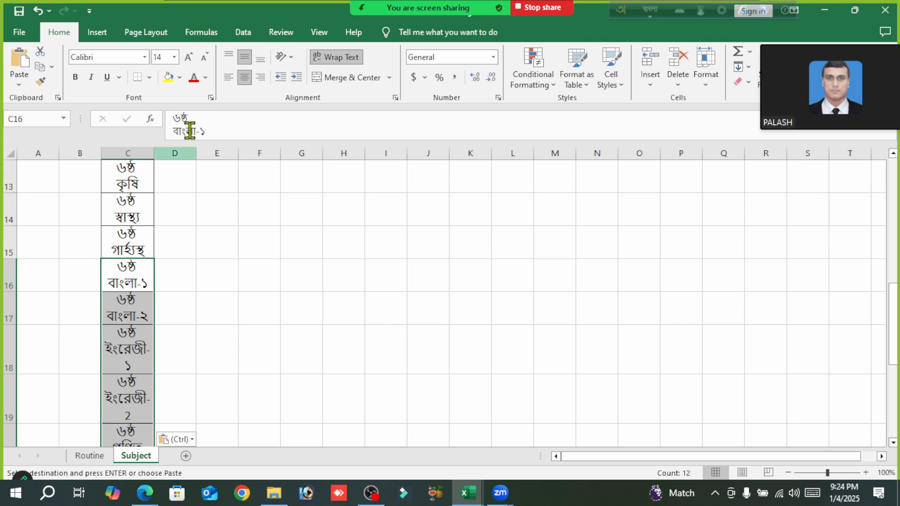
- Change the class name to ৭ম in C16, C17 and C18, keeping the subject lines
{"action": "double_click", "coordinate": [189, 116]}
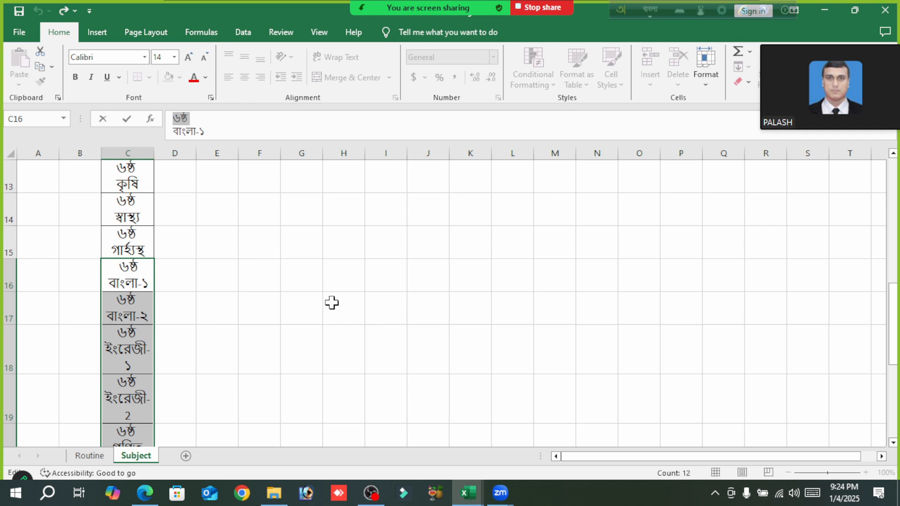
{"action": "type", "text": "৭ম"}
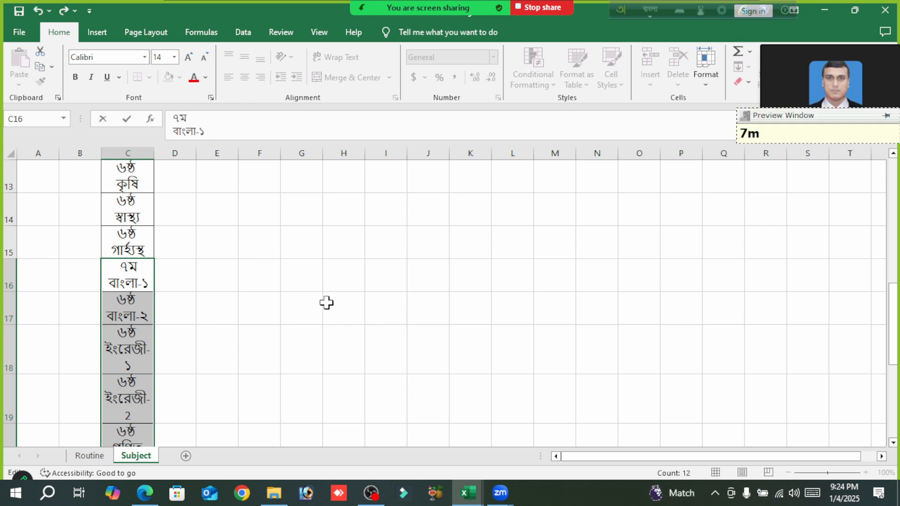
{"action": "left_click", "coordinate": [134, 307]}
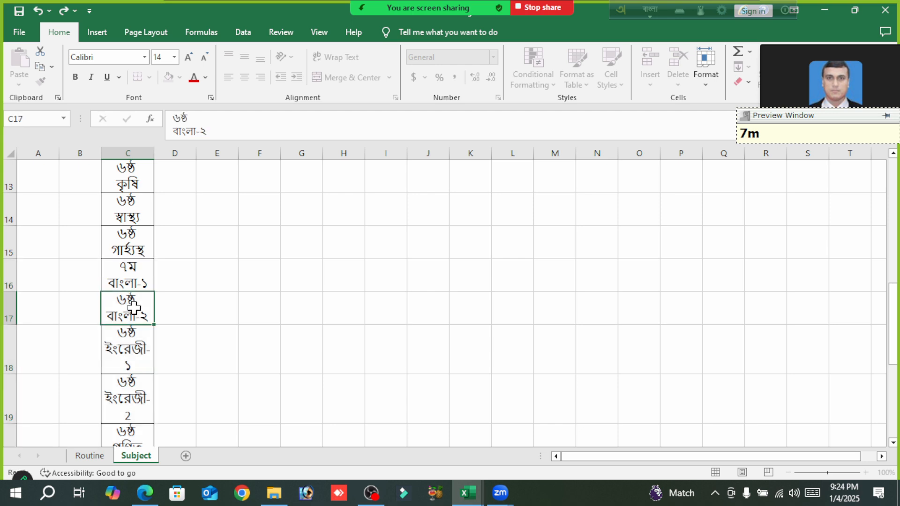
{"action": "double_click", "coordinate": [182, 118]}
{"action": "type", "text": "৭ম"}
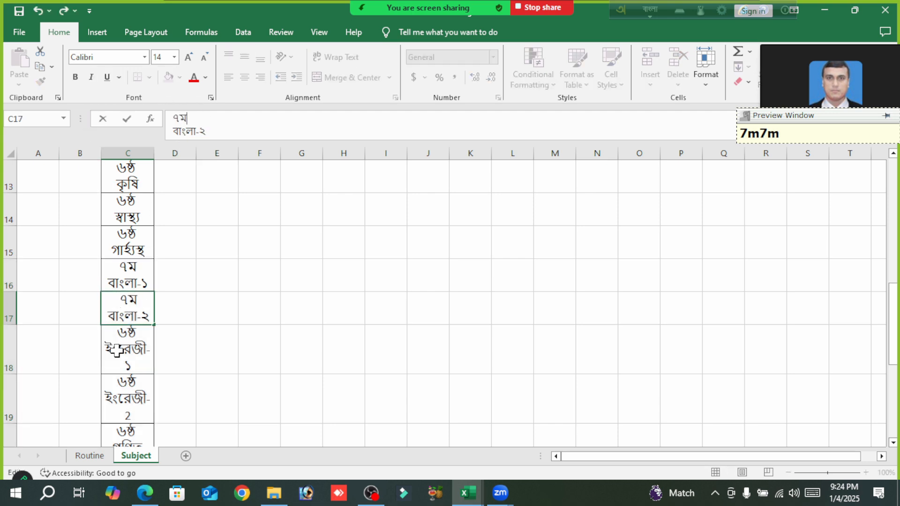
{"action": "left_click", "coordinate": [117, 349]}
{"action": "double_click", "coordinate": [180, 118]}
{"action": "type", "text": "৭ম"}
{"action": "left_click", "coordinate": [221, 264]}
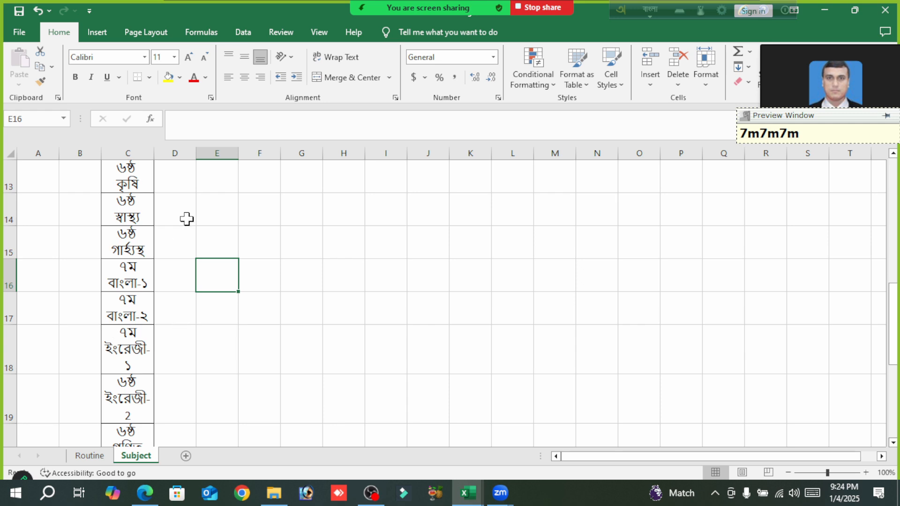
- Switch to the Class Rutin_2025 workbook to get the ready-made subject list
{"action": "scroll", "coordinate": [135, 372], "scroll_direction": "down", "scroll_amount": 4}
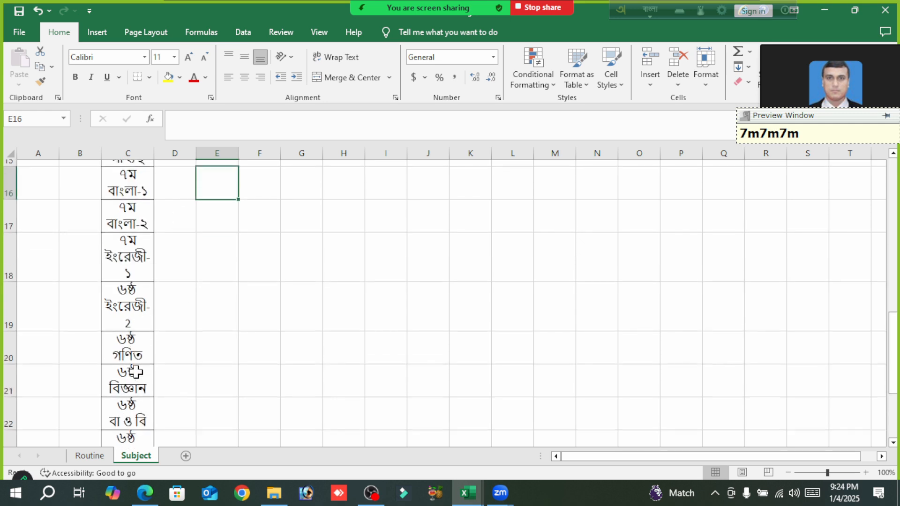
{"action": "left_click", "coordinate": [131, 267]}
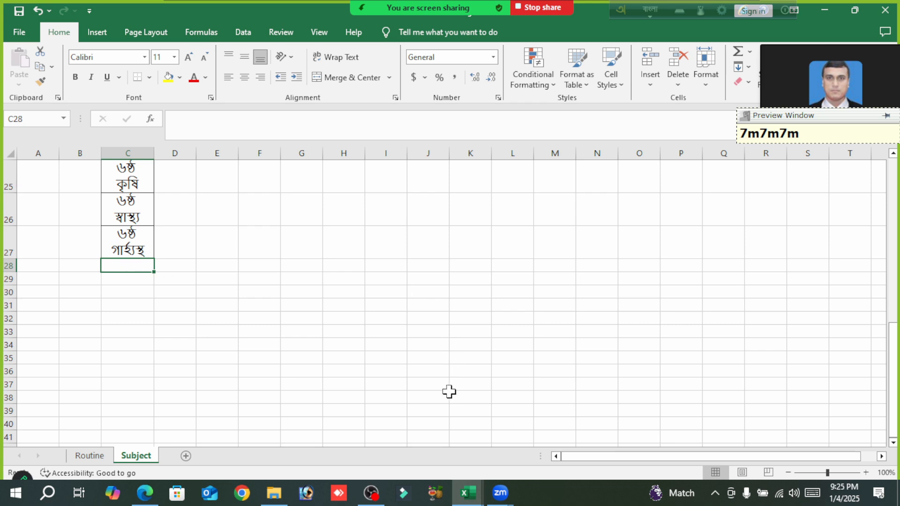
{"action": "mouse_move", "coordinate": [474, 502]}
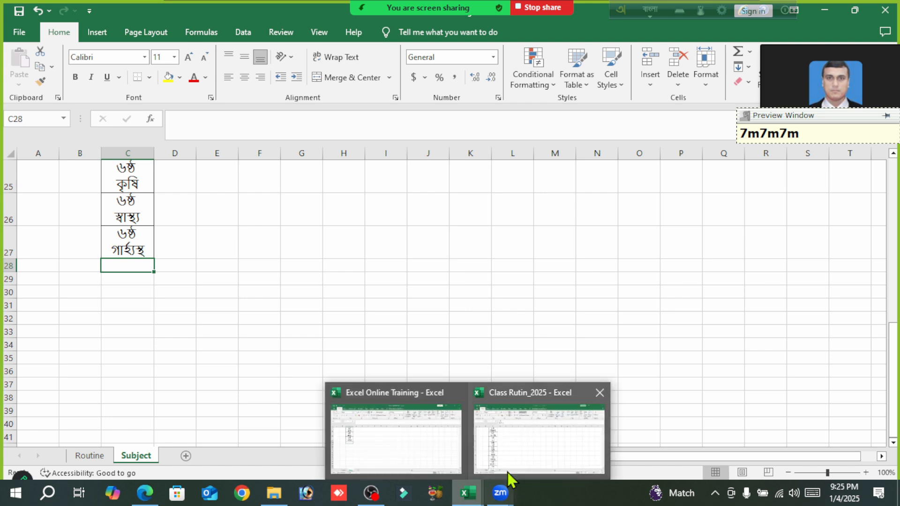
{"action": "left_click", "coordinate": [533, 454]}
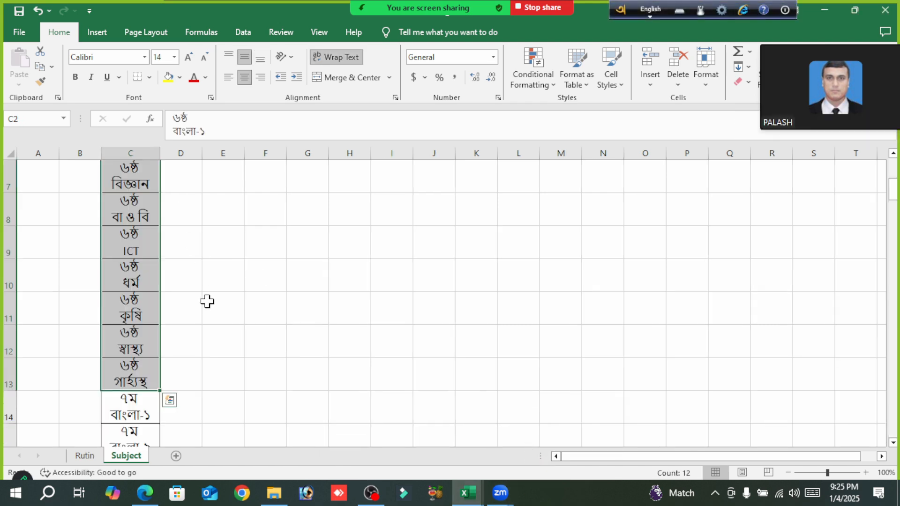
- Copy the complete subject list for classes ৬ষ্ঠ to ১০ম, cells C2:C85, on the Subject sheet
{"action": "scroll", "coordinate": [207, 302], "scroll_direction": "down", "scroll_amount": 6}
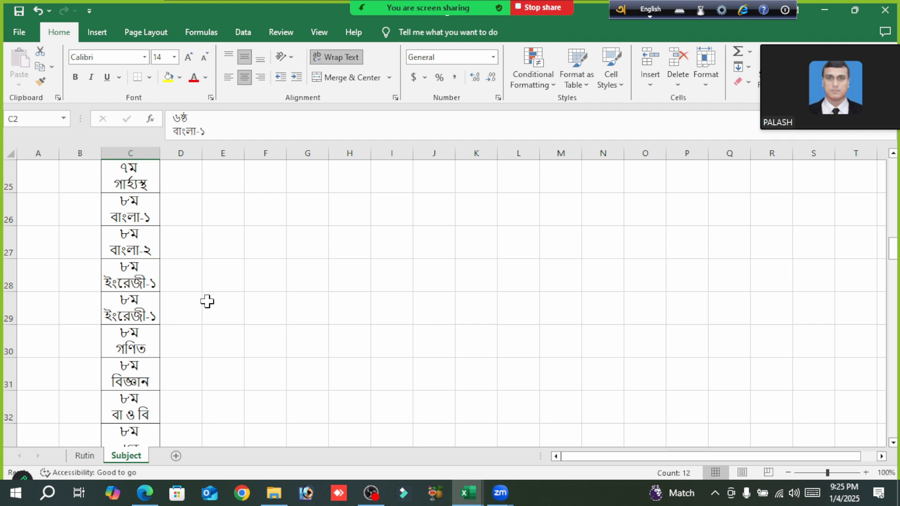
{"action": "scroll", "coordinate": [208, 302], "scroll_direction": "up", "scroll_amount": 8}
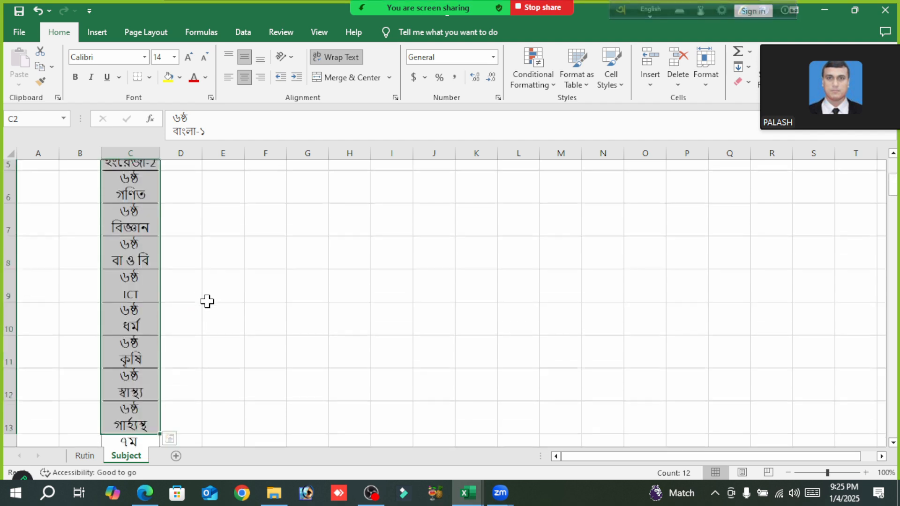
{"action": "left_click", "coordinate": [135, 196]}
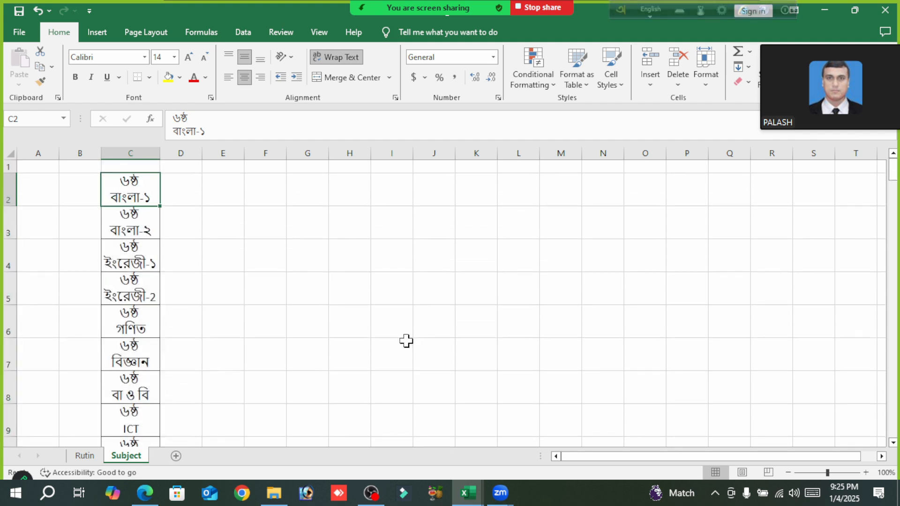
{"action": "scroll", "coordinate": [404, 339], "scroll_direction": "down", "scroll_amount": 12}
{"action": "scroll", "coordinate": [404, 339], "scroll_direction": "down", "scroll_amount": 13}
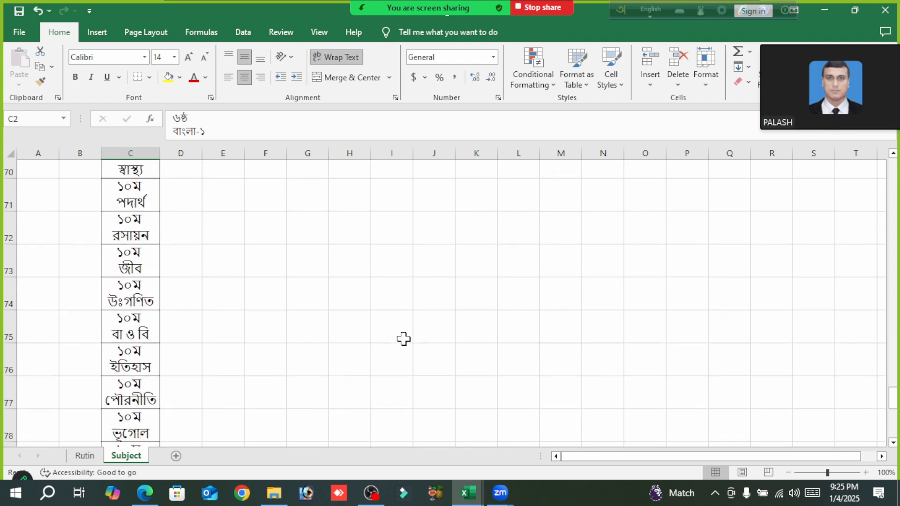
{"action": "scroll", "coordinate": [404, 339], "scroll_direction": "down", "scroll_amount": 2}
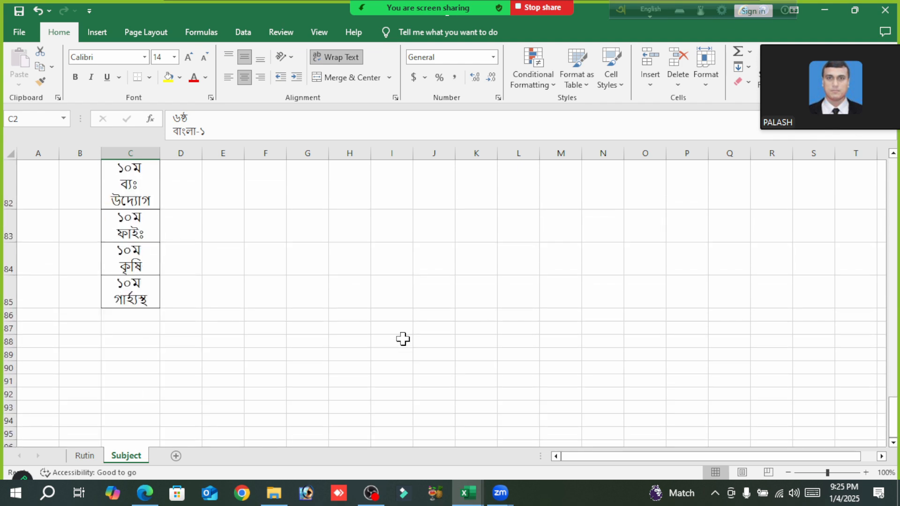
{"action": "left_click", "coordinate": [140, 300], "text": "shift"}
{"action": "scroll", "coordinate": [446, 357], "scroll_direction": "up", "scroll_amount": 2}
{"action": "scroll", "coordinate": [447, 356], "scroll_direction": "up", "scroll_amount": 20}
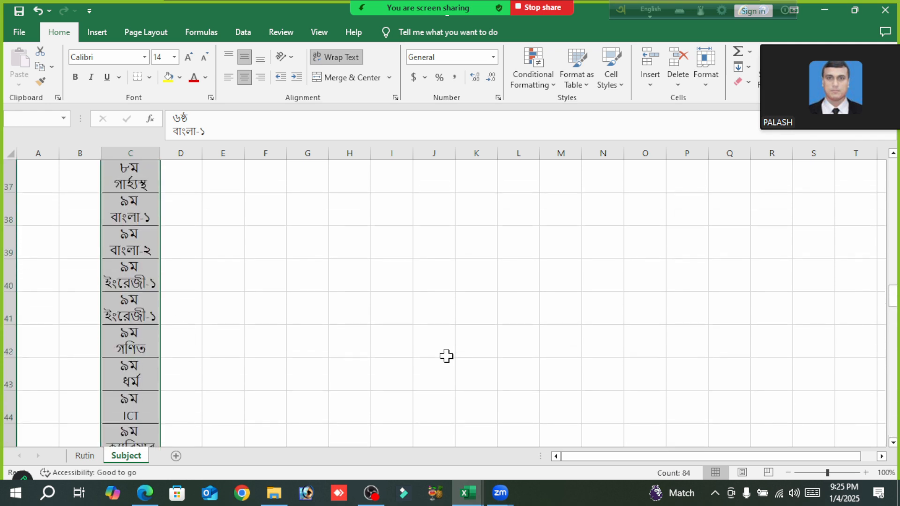
{"action": "key", "text": "ctrl+c"}
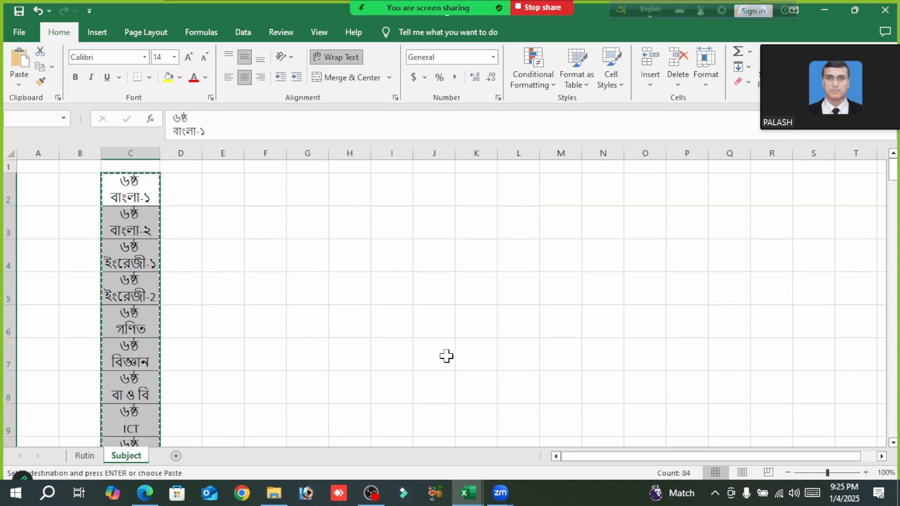
- Switch to the Excel Online Training workbook and paste the full list over the existing subjects starting at C4
{"action": "mouse_move", "coordinate": [478, 498]}
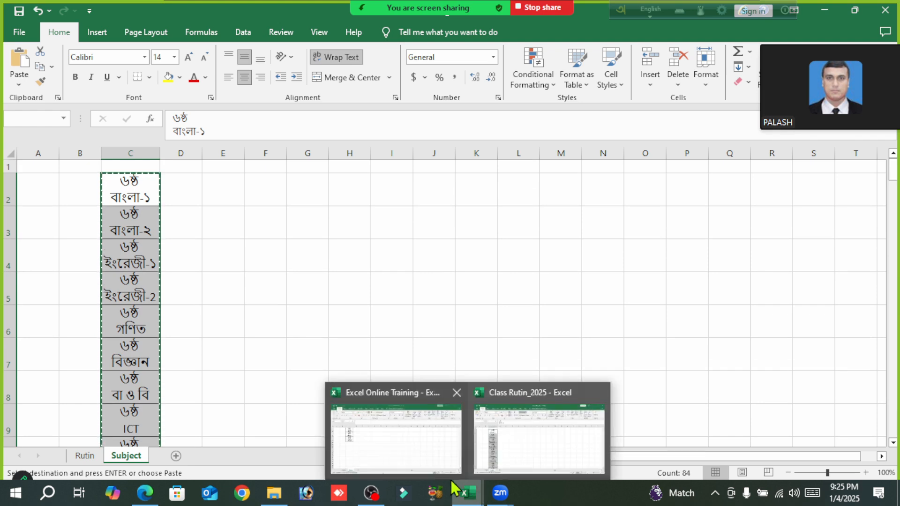
{"action": "left_click", "coordinate": [395, 436]}
{"action": "scroll", "coordinate": [116, 300], "scroll_direction": "up", "scroll_amount": 6}
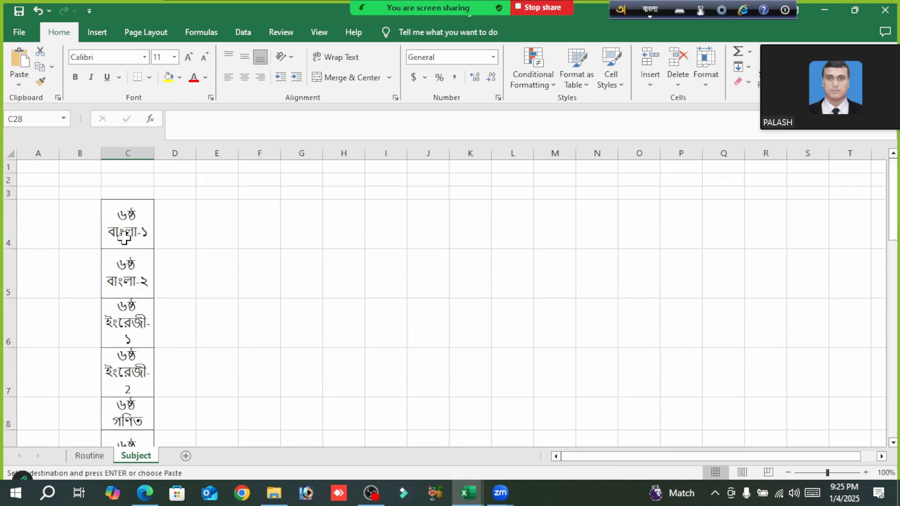
{"action": "left_click", "coordinate": [124, 206]}
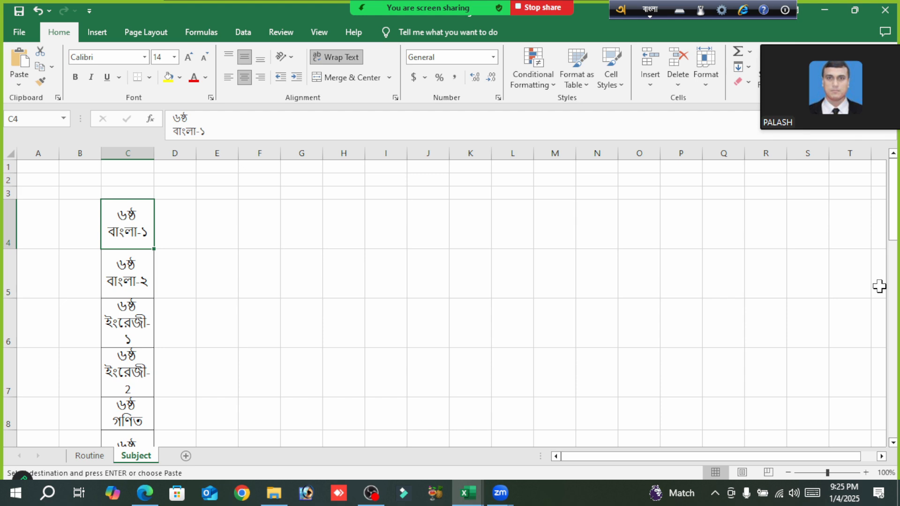
{"action": "key", "text": "ctrl+v"}
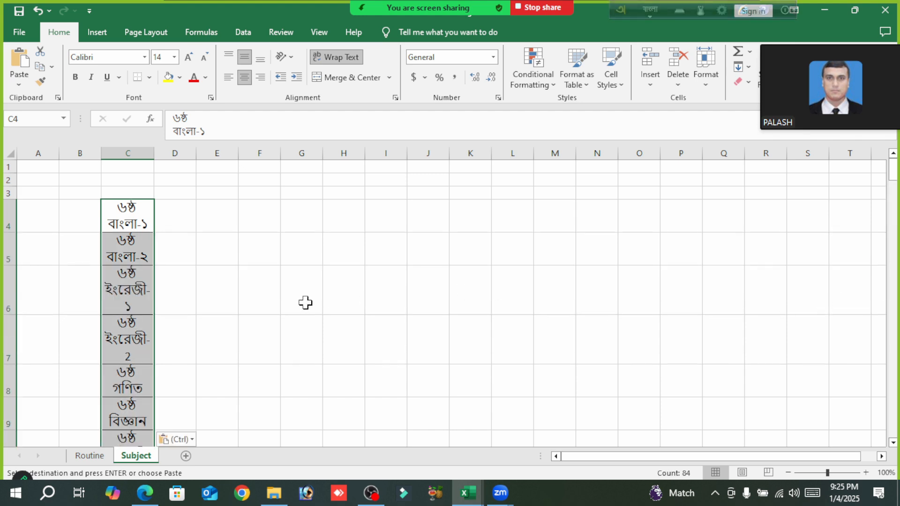
- Widen column C so the longer subject names fit on one line, and cancel the pending copy mode
{"action": "scroll", "coordinate": [302, 304], "scroll_direction": "down", "scroll_amount": 4}
{"action": "left_click_drag", "start_coordinate": [152, 151], "coordinate": [172, 151]}
{"action": "scroll", "coordinate": [159, 324], "scroll_direction": "down", "scroll_amount": 9}
{"action": "scroll", "coordinate": [158, 334], "scroll_direction": "down", "scroll_amount": 6}
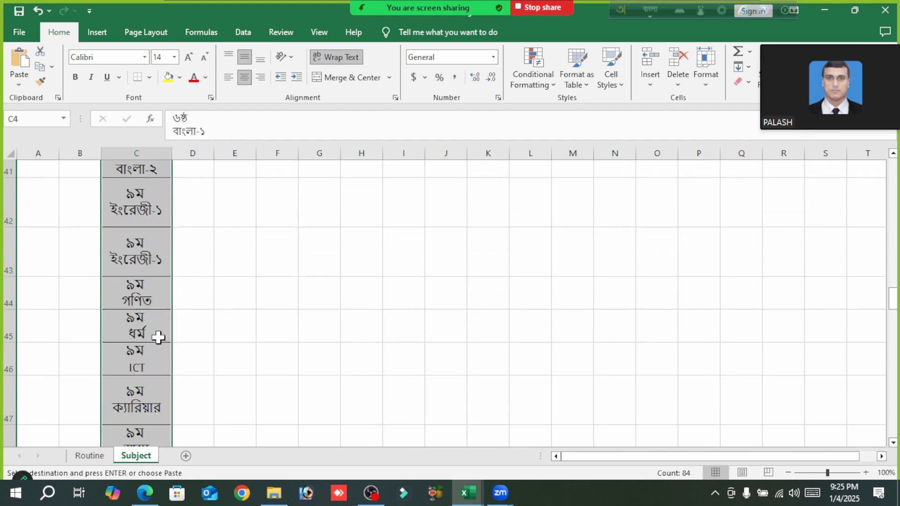
{"action": "scroll", "coordinate": [159, 337], "scroll_direction": "down", "scroll_amount": 9}
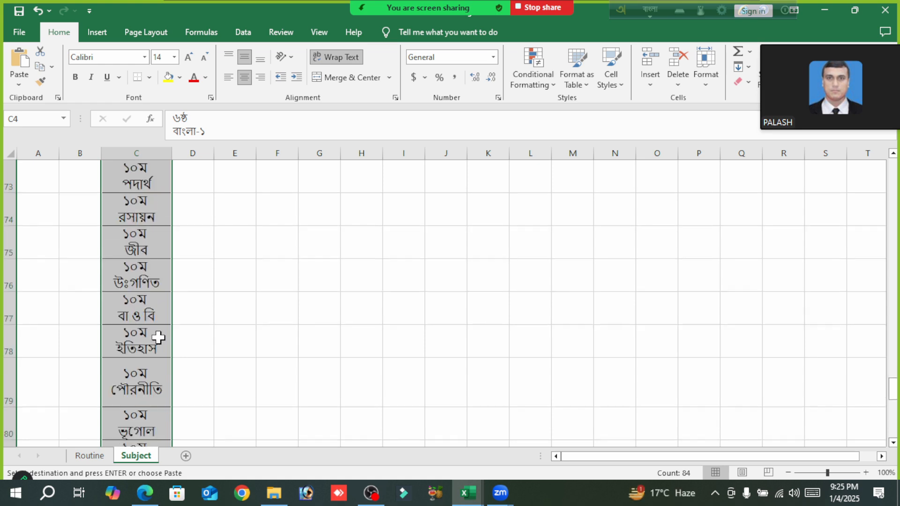
{"action": "left_click", "coordinate": [254, 334]}
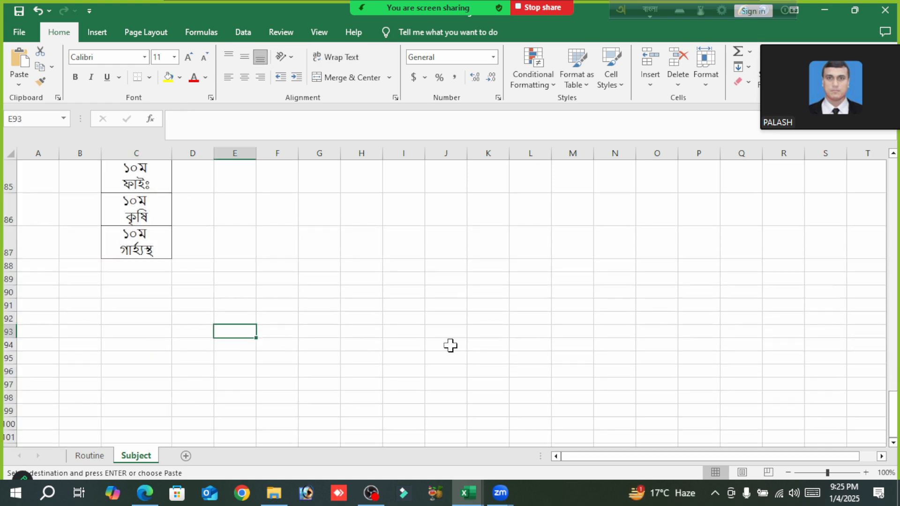
{"action": "key", "text": "Escape"}
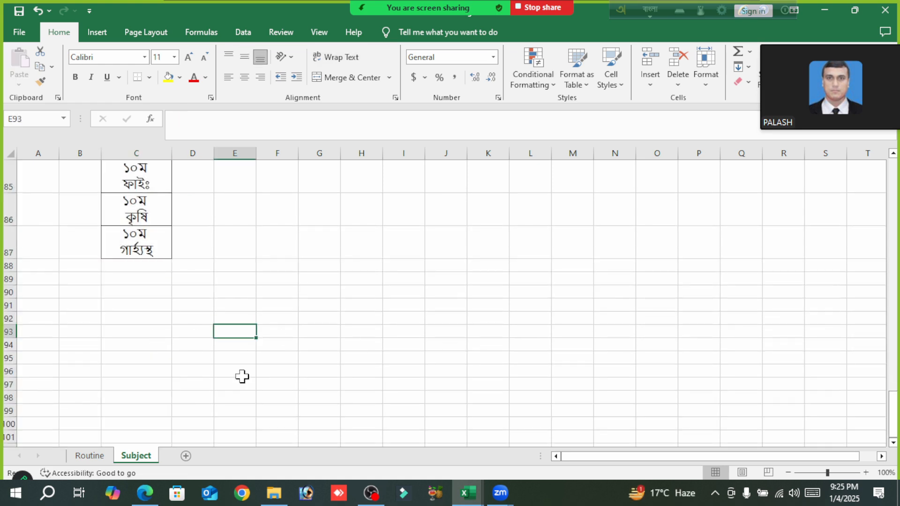
- On the Routine sheet, select the empty period cells D8:AQ37 covering all days and all 30 teacher rows
{"action": "left_click", "coordinate": [82, 456]}
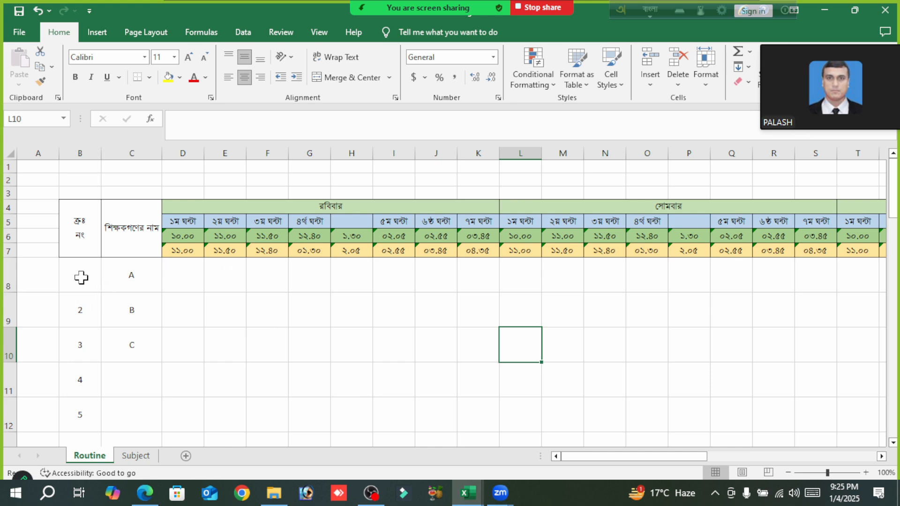
{"action": "left_click", "coordinate": [184, 272]}
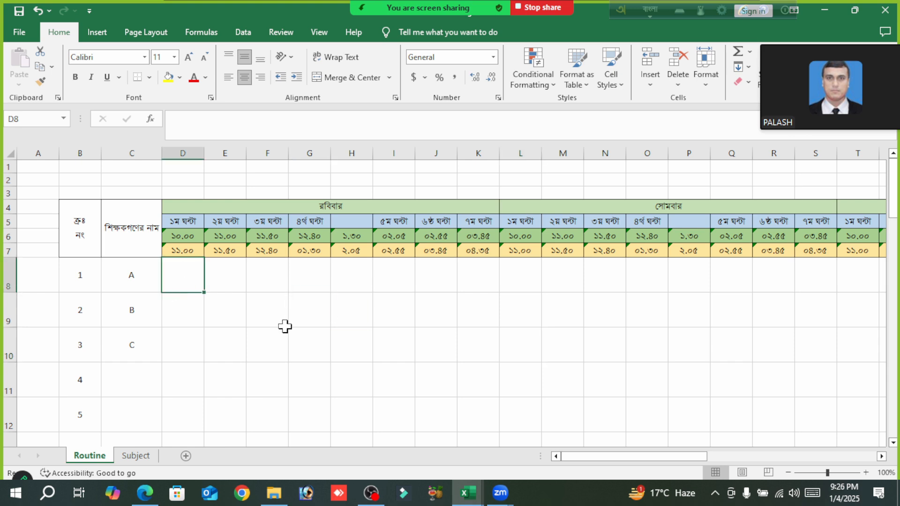
{"action": "left_click_drag", "start_coordinate": [191, 275], "coordinate": [803, 323]}
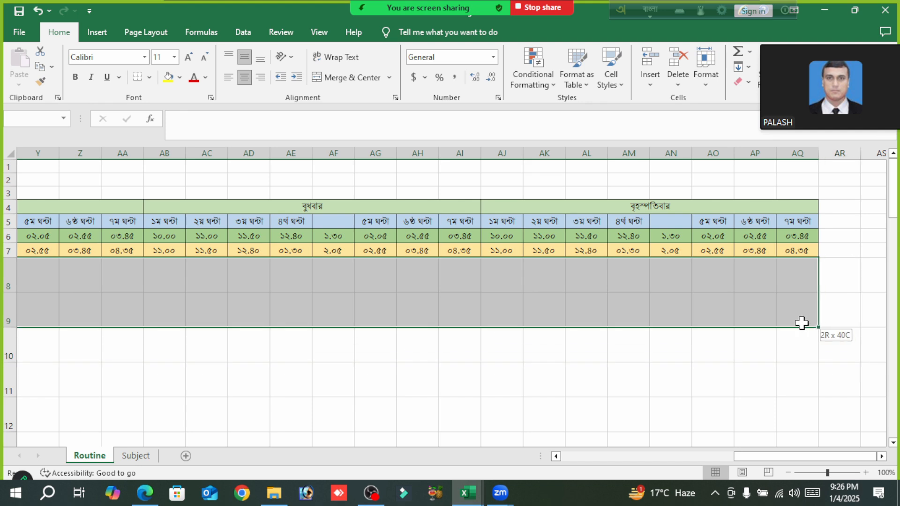
{"action": "mouse_move", "coordinate": [802, 323]}
{"action": "left_mouse_down"}
{"action": "mouse_move", "coordinate": [800, 450]}
{"action": "mouse_move", "coordinate": [806, 330]}
{"action": "left_mouse_up"}
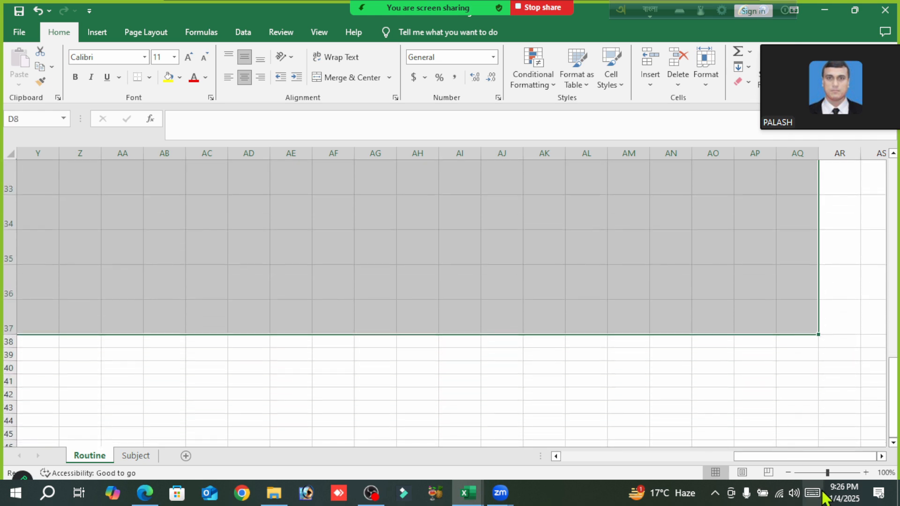
{"action": "left_click_drag", "start_coordinate": [810, 457], "coordinate": [582, 478]}
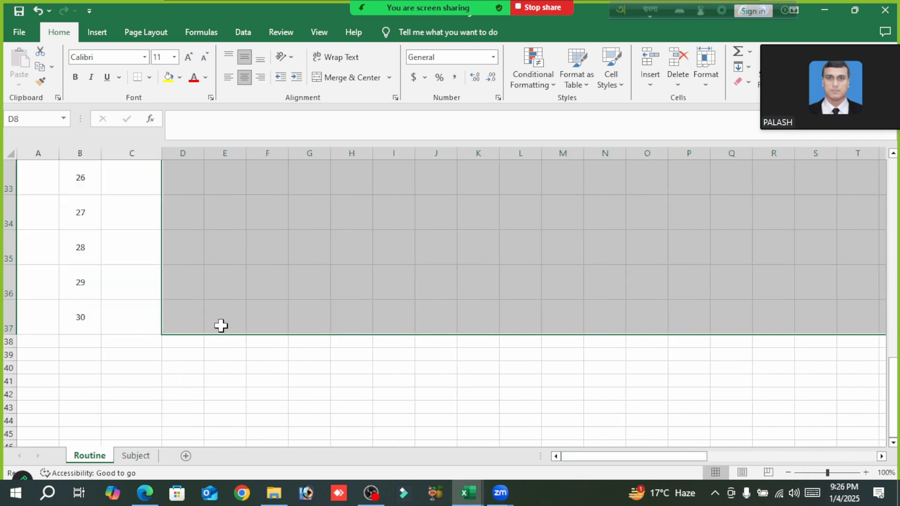
{"action": "scroll", "coordinate": [218, 323], "scroll_direction": "up", "scroll_amount": 10}
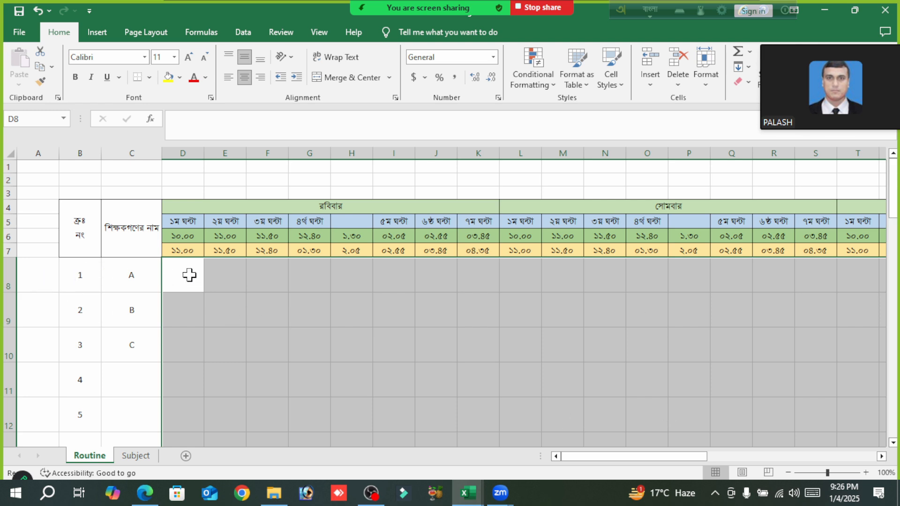
{"action": "left_click_drag", "start_coordinate": [654, 459], "coordinate": [825, 457]}
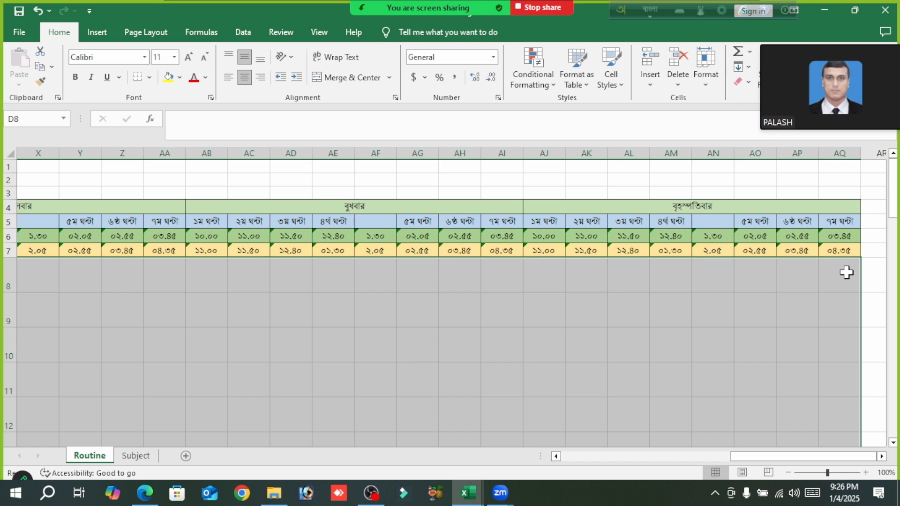
{"action": "scroll", "coordinate": [705, 312], "scroll_direction": "down", "scroll_amount": 13}
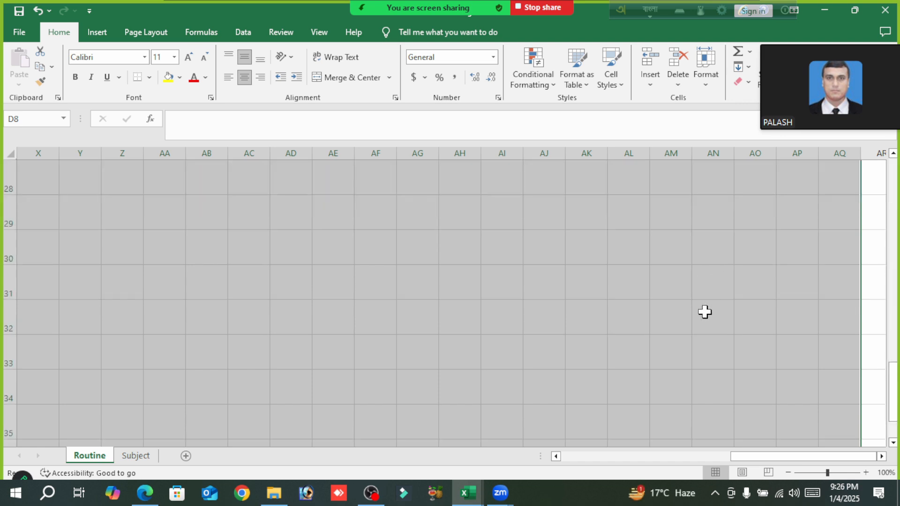
{"action": "scroll", "coordinate": [705, 312], "scroll_direction": "up", "scroll_amount": 3}
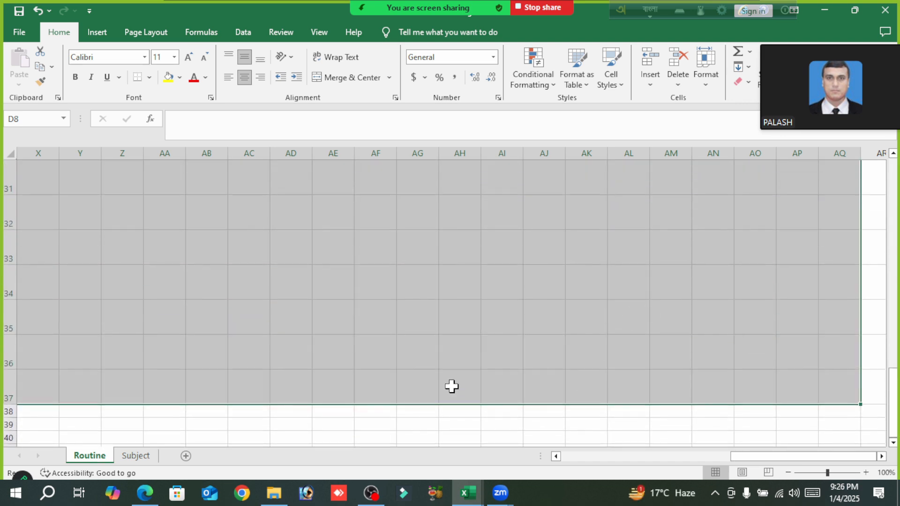
{"action": "left_click_drag", "start_coordinate": [823, 461], "coordinate": [655, 461]}
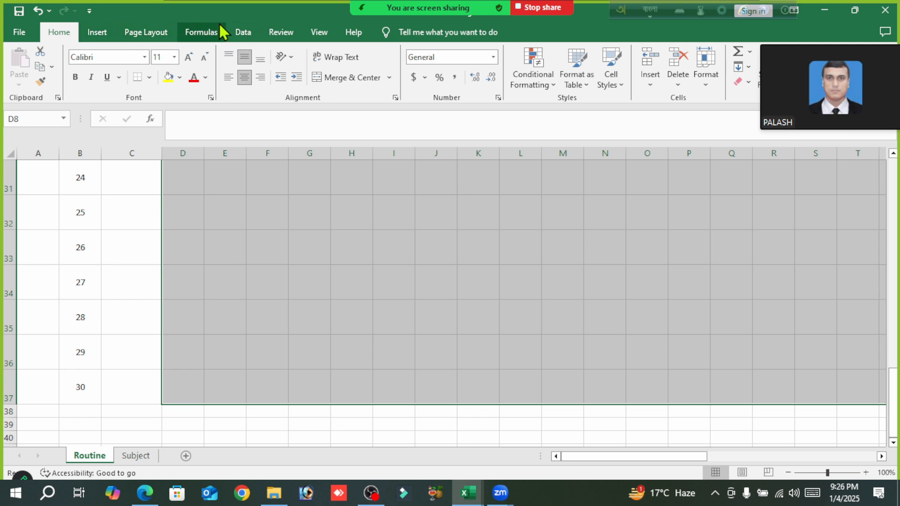
- Open data validation for the selected period cells on the Routine sheet and allow only entries from a list
{"action": "left_click", "coordinate": [241, 33]}
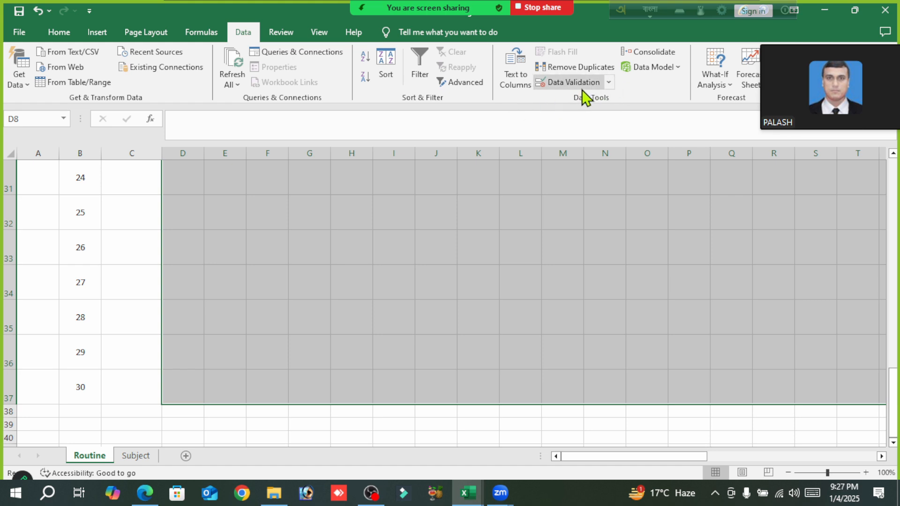
{"action": "left_click", "coordinate": [609, 83]}
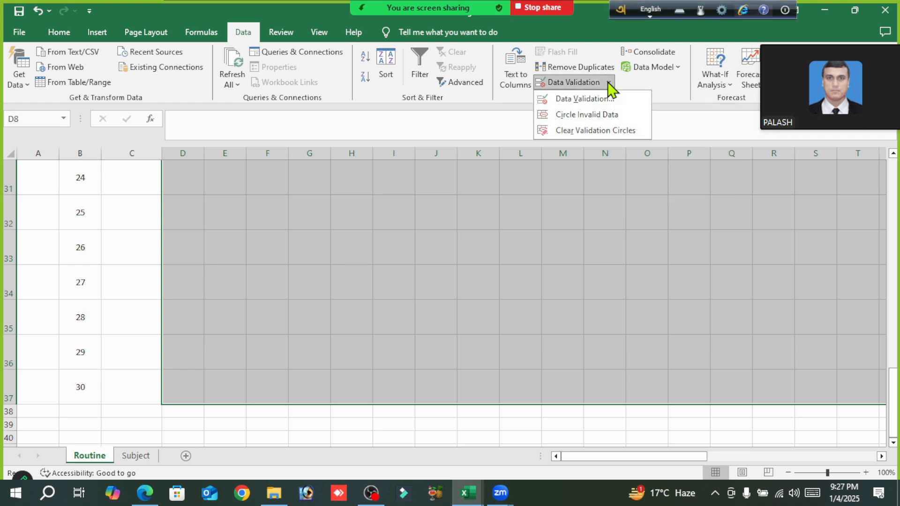
{"action": "left_click", "coordinate": [590, 98]}
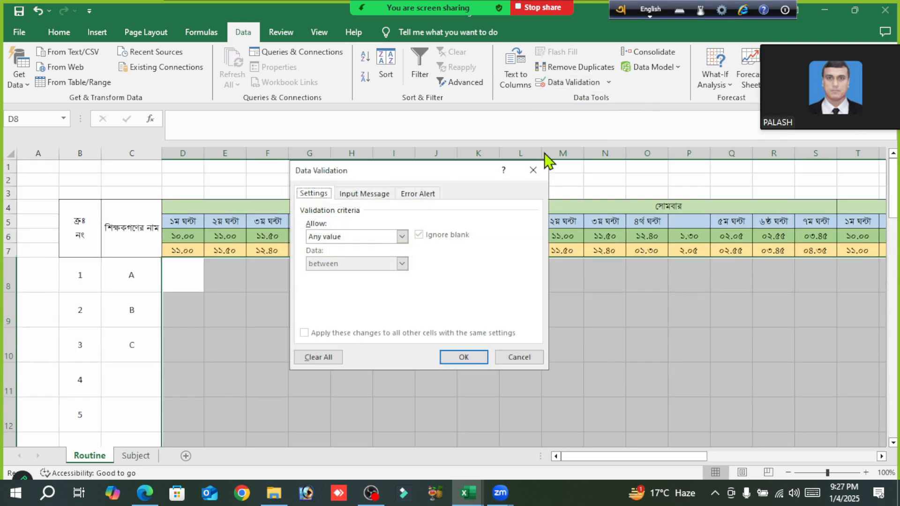
{"action": "left_click_drag", "start_coordinate": [451, 173], "coordinate": [457, 155]}
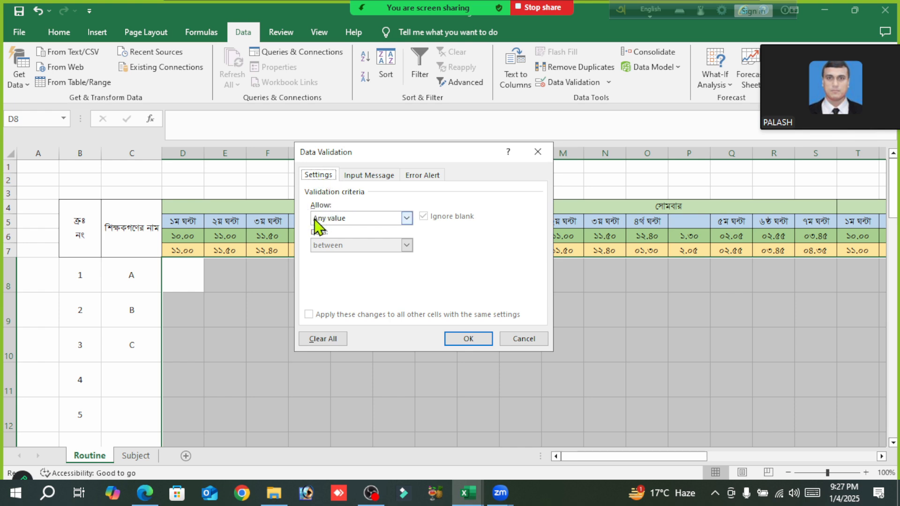
{"action": "left_click", "coordinate": [406, 218]}
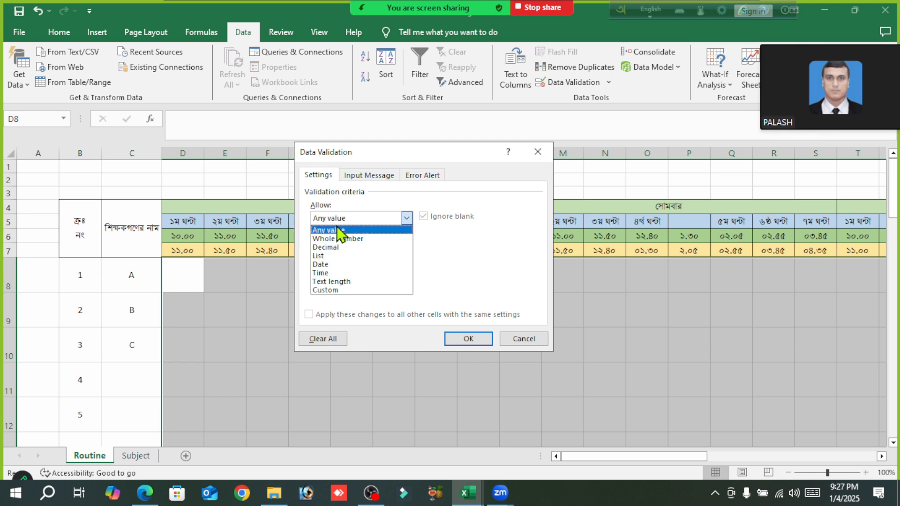
{"action": "left_click", "coordinate": [328, 257]}
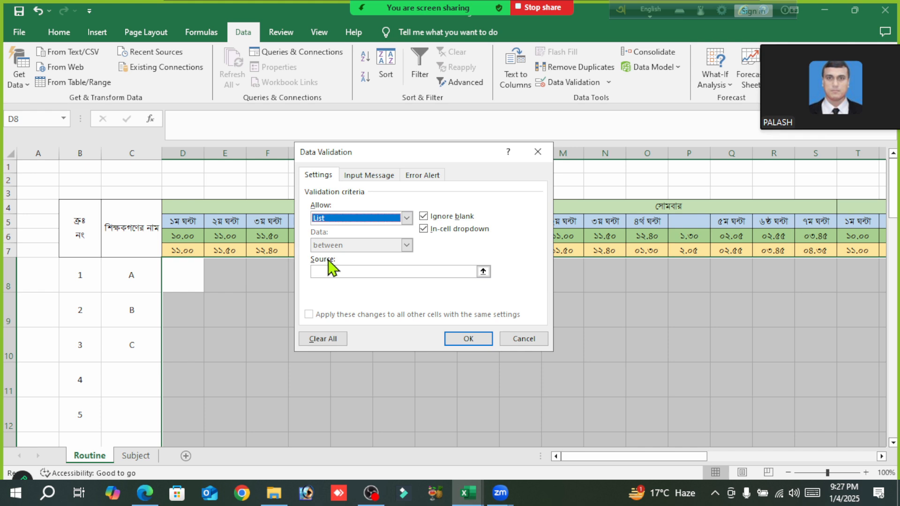
- Set the list source to =Subject!$C$4:$C$87 and apply the validation to the period cells
{"action": "left_click", "coordinate": [483, 272]}
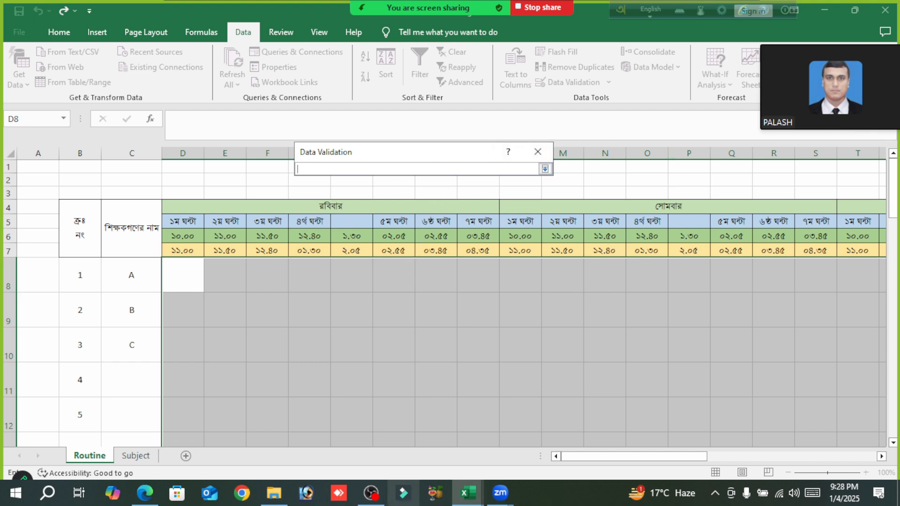
{"action": "left_click", "coordinate": [135, 456]}
{"action": "scroll", "coordinate": [157, 325], "scroll_direction": "up", "scroll_amount": 20}
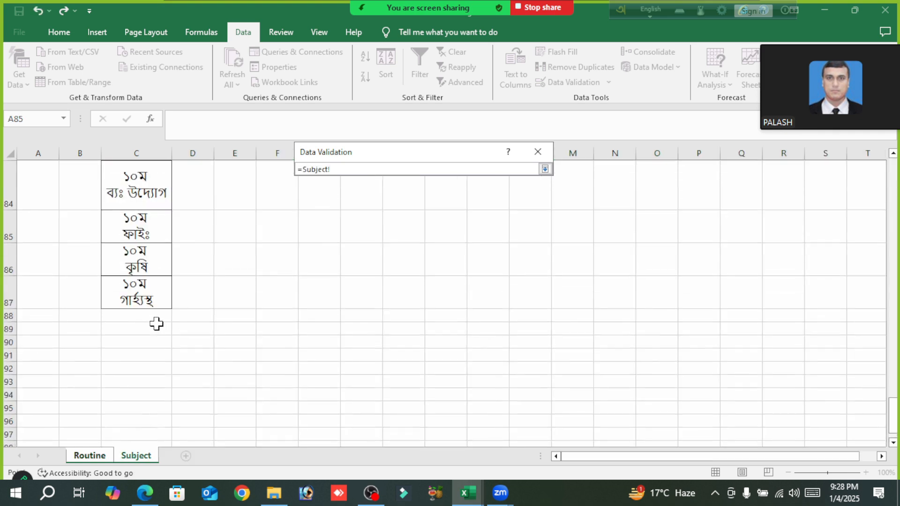
{"action": "scroll", "coordinate": [155, 321], "scroll_direction": "up", "scroll_amount": 6}
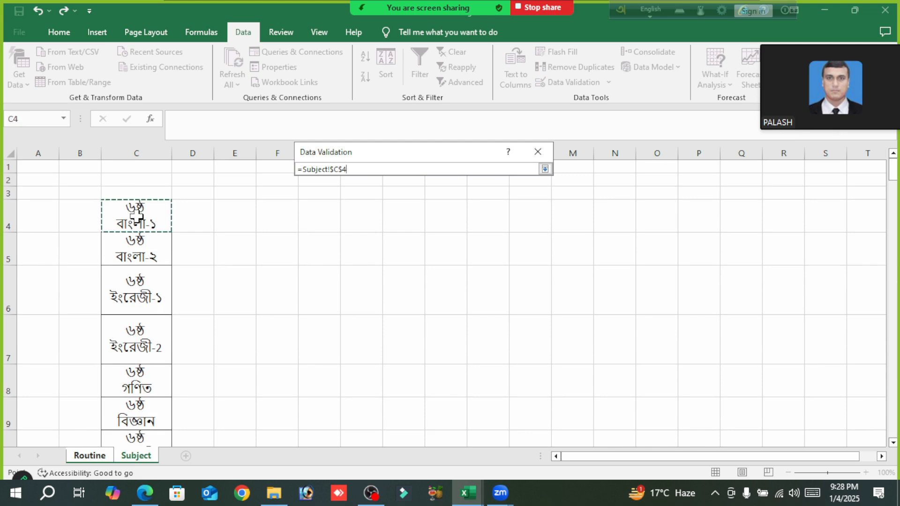
{"action": "left_click_drag", "start_coordinate": [138, 280], "coordinate": [151, 388]}
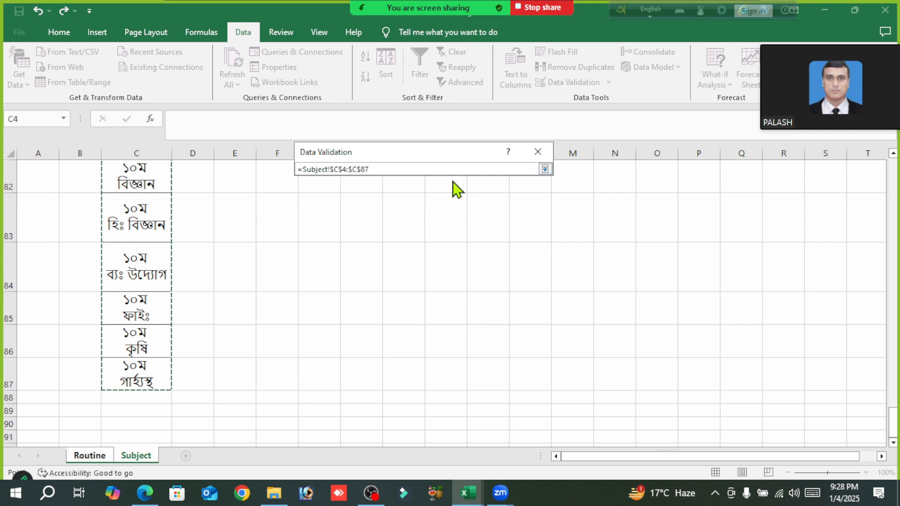
{"action": "left_click", "coordinate": [545, 169]}
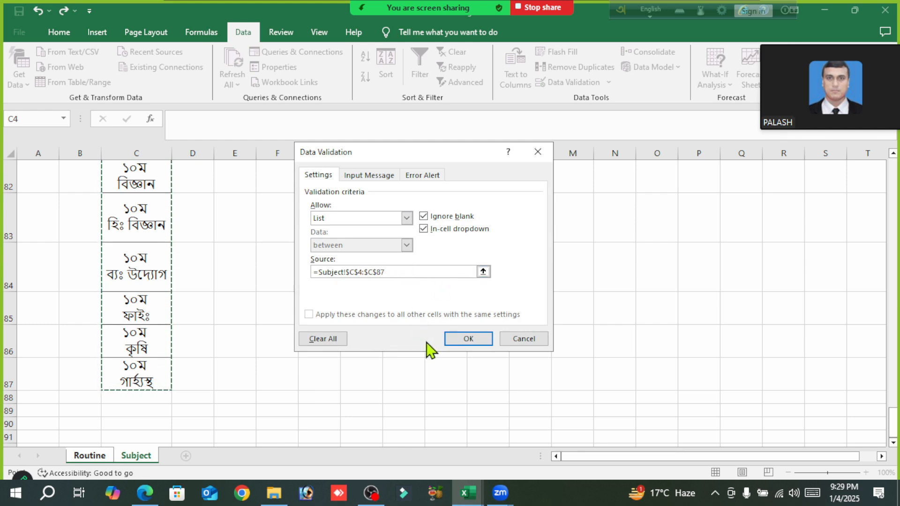
{"action": "left_click", "coordinate": [467, 339]}
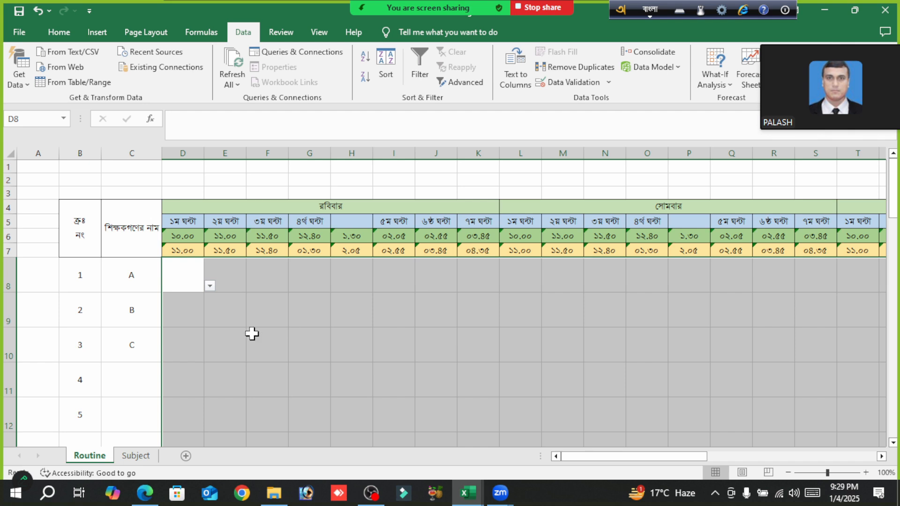
- Check the subject drop-down list in cell G9 from the first to the last entry without choosing a subject
{"action": "left_click", "coordinate": [310, 314]}
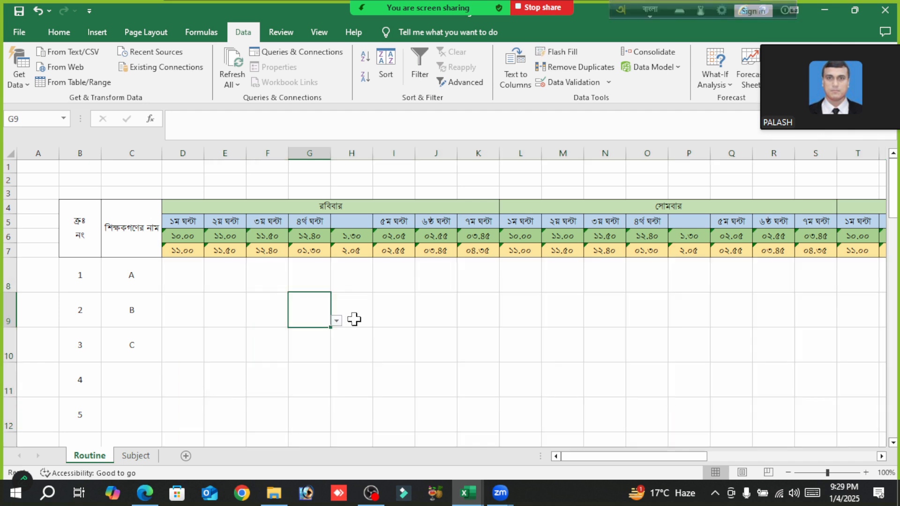
{"action": "left_click", "coordinate": [336, 321]}
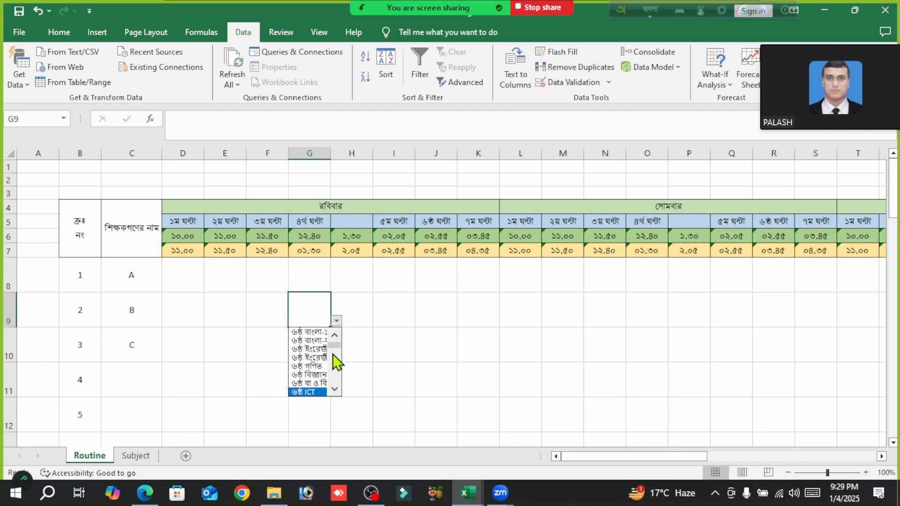
{"action": "scroll", "coordinate": [336, 390], "scroll_direction": "down", "scroll_amount": 6}
{"action": "scroll", "coordinate": [336, 390], "scroll_direction": "down", "scroll_amount": 6}
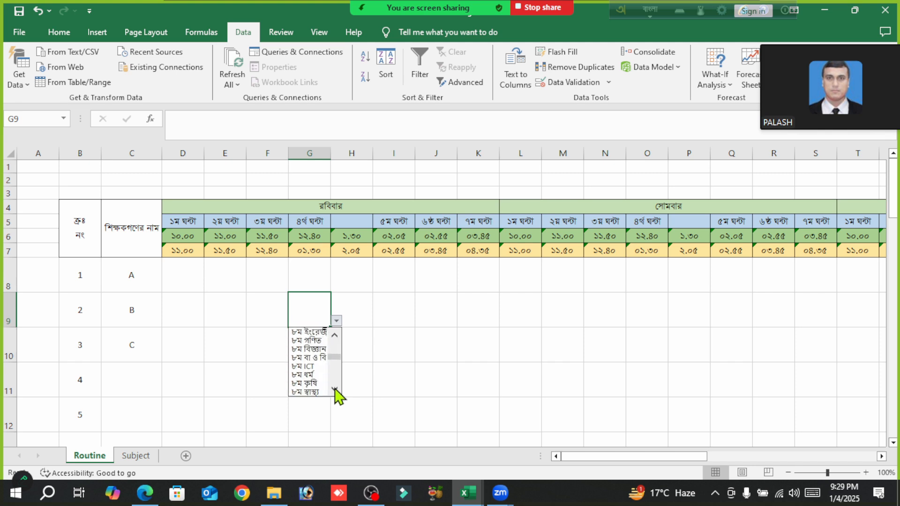
{"action": "scroll", "coordinate": [335, 387], "scroll_direction": "down", "scroll_amount": 5}
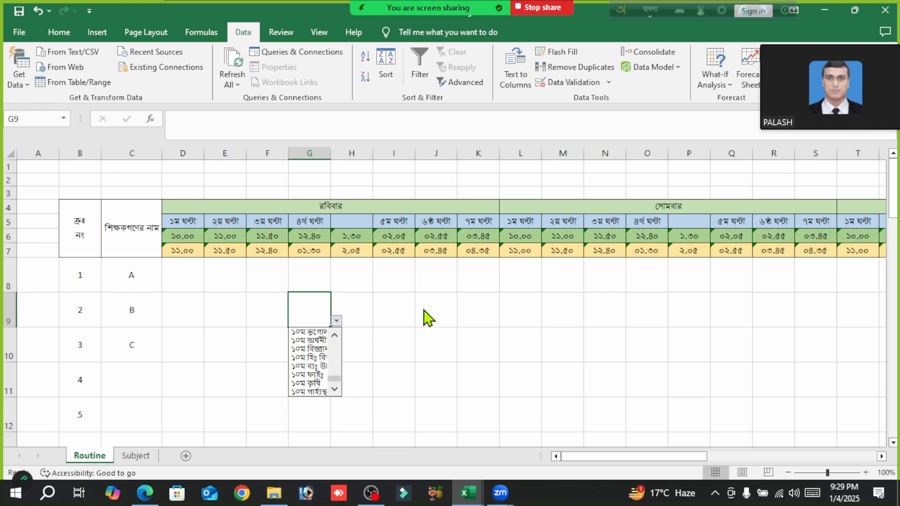
{"action": "key", "text": "Escape"}
- Choose ৯ম ICT from the drop-down list in cell K9, teacher B's ৭ম ঘন্টা on রবিবার
{"action": "left_click", "coordinate": [466, 322]}
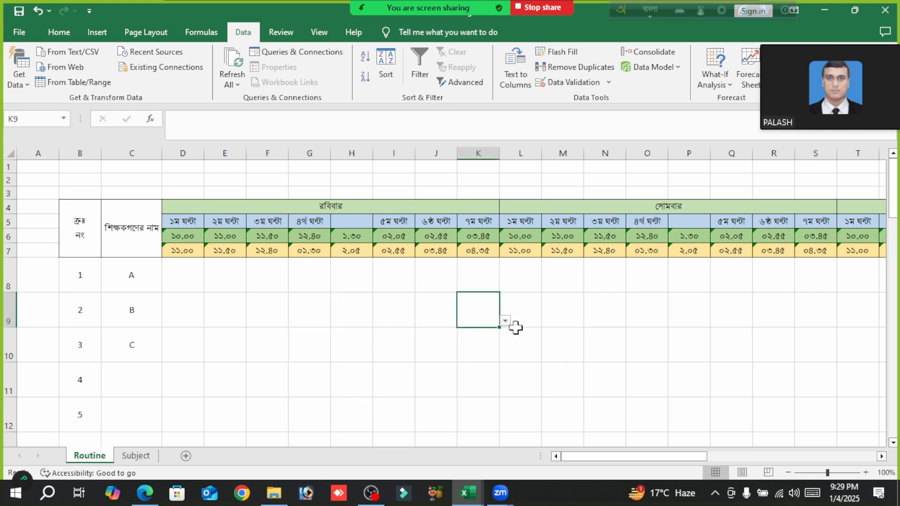
{"action": "left_click", "coordinate": [505, 321]}
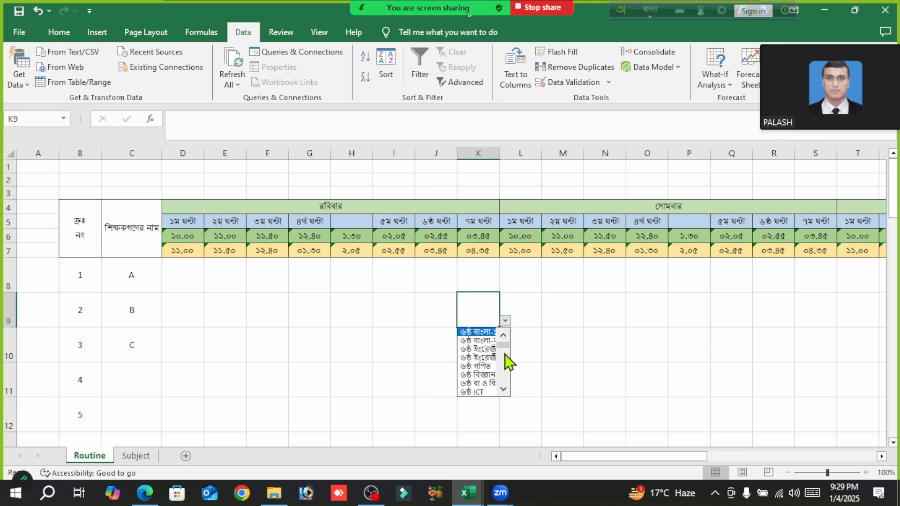
{"action": "scroll", "coordinate": [504, 387], "scroll_direction": "down", "scroll_amount": 3}
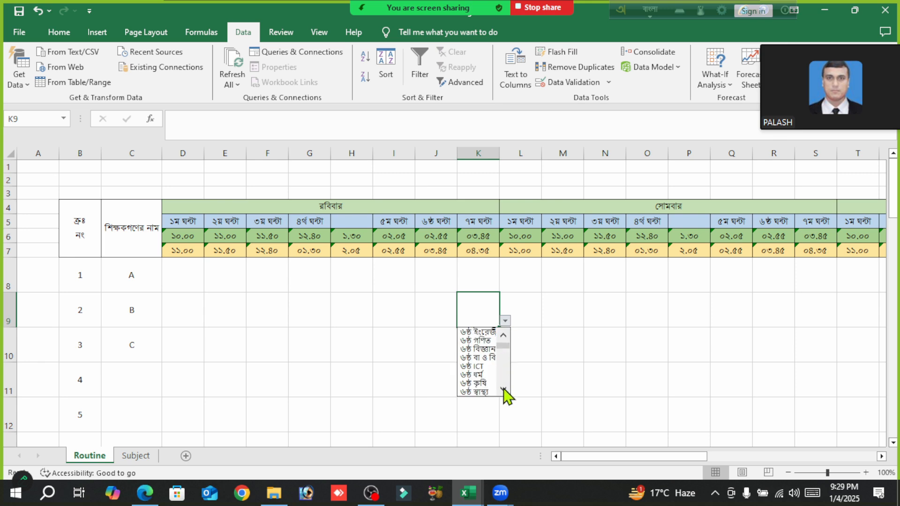
{"action": "scroll", "coordinate": [503, 389], "scroll_direction": "down", "scroll_amount": 6}
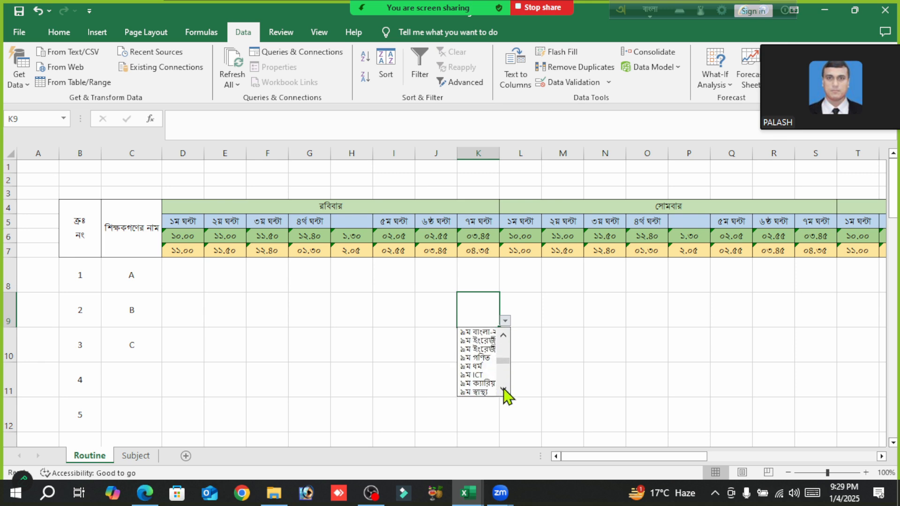
{"action": "left_click", "coordinate": [477, 359]}
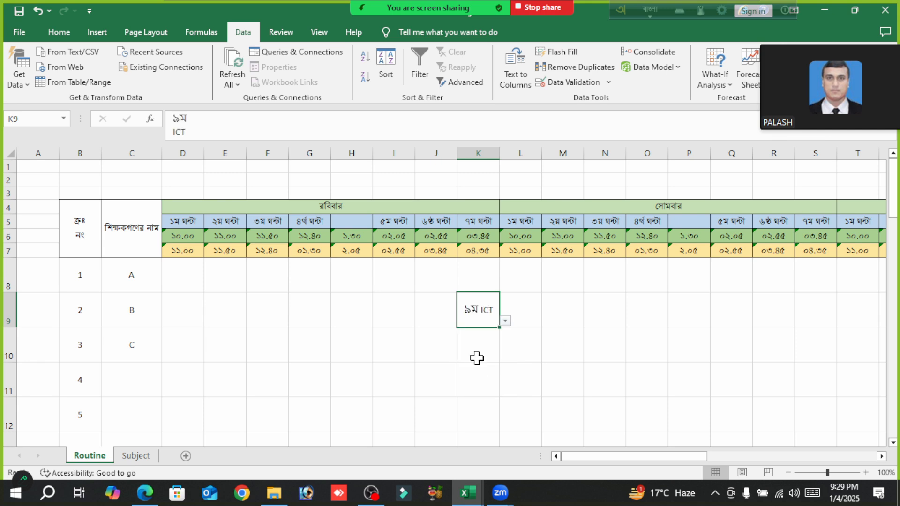
- Re-enter the K9 entry unchanged so its class and subject are shown on two lines
{"action": "left_click", "coordinate": [563, 359]}
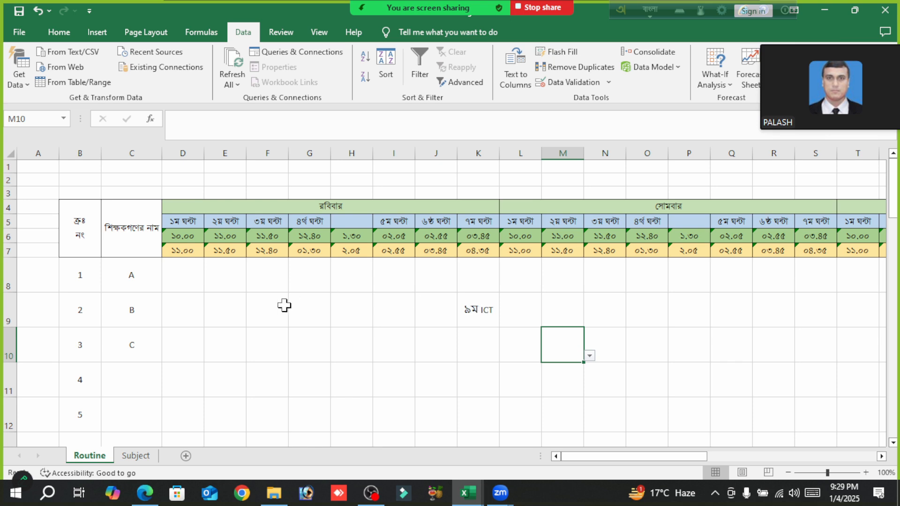
{"action": "left_click", "coordinate": [476, 305]}
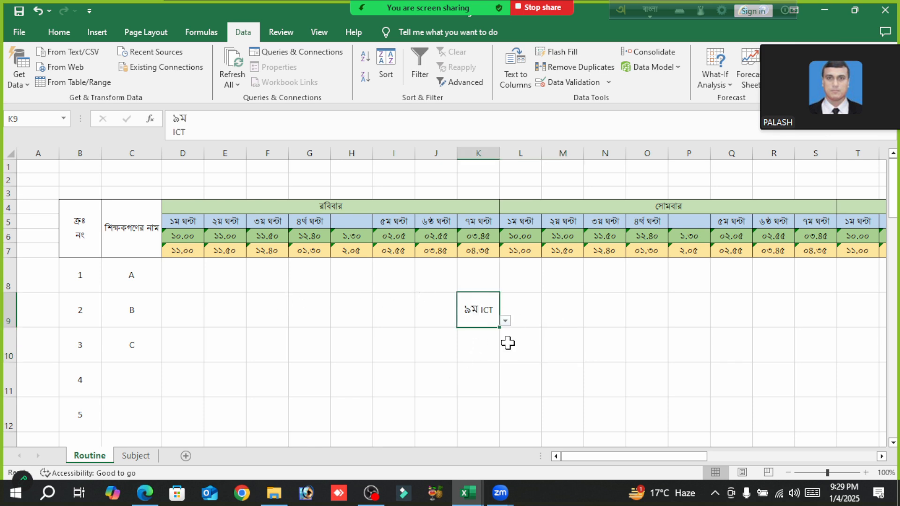
{"action": "left_click", "coordinate": [240, 125]}
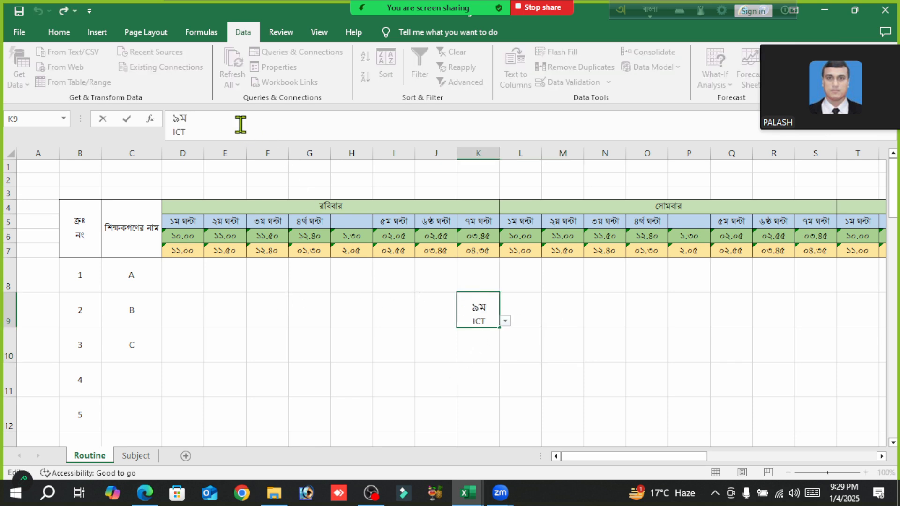
{"action": "left_click", "coordinate": [496, 347]}
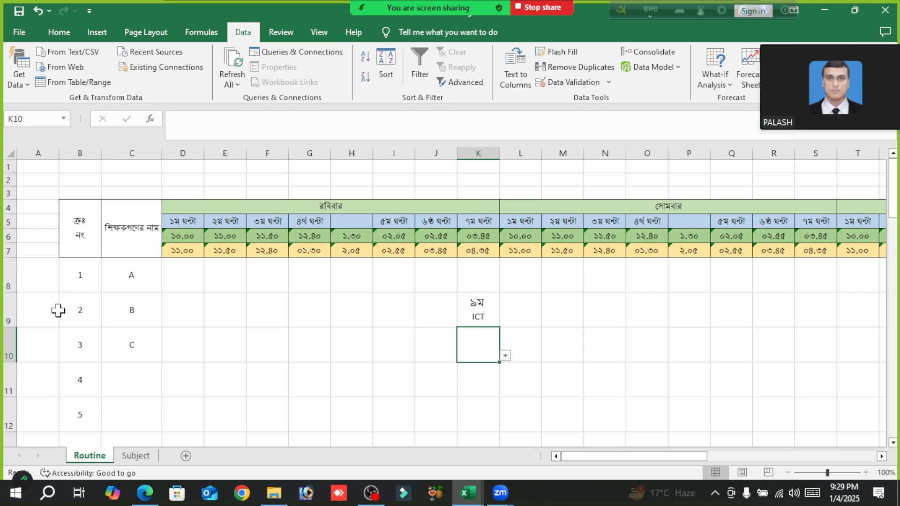
- Choose ৬ষ্ঠ বাংলা-১ from the list in cell D8 and re-enter it so it is shown on two lines
{"action": "left_click", "coordinate": [181, 274]}
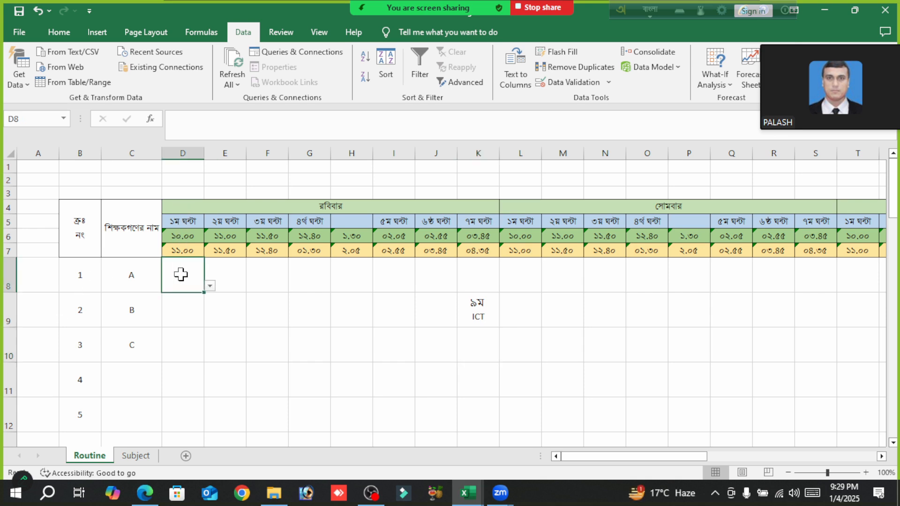
{"action": "left_click", "coordinate": [210, 286]}
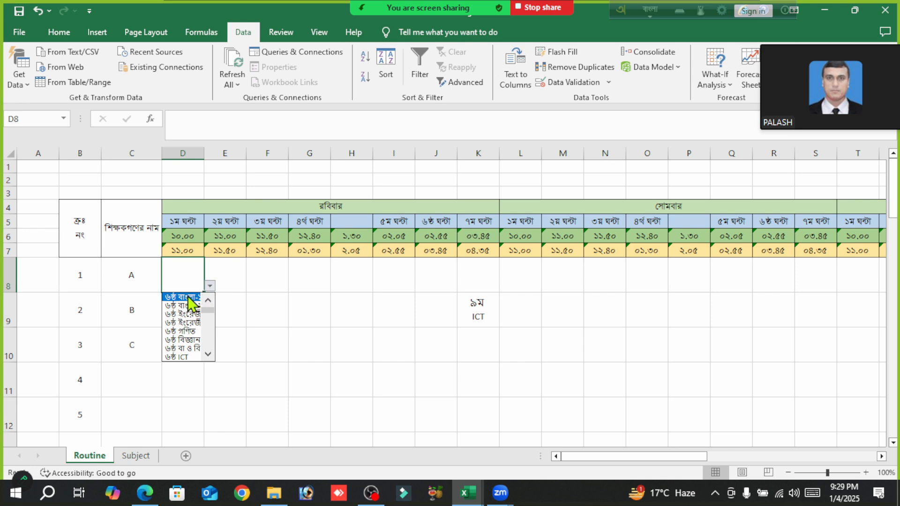
{"action": "left_click", "coordinate": [189, 298]}
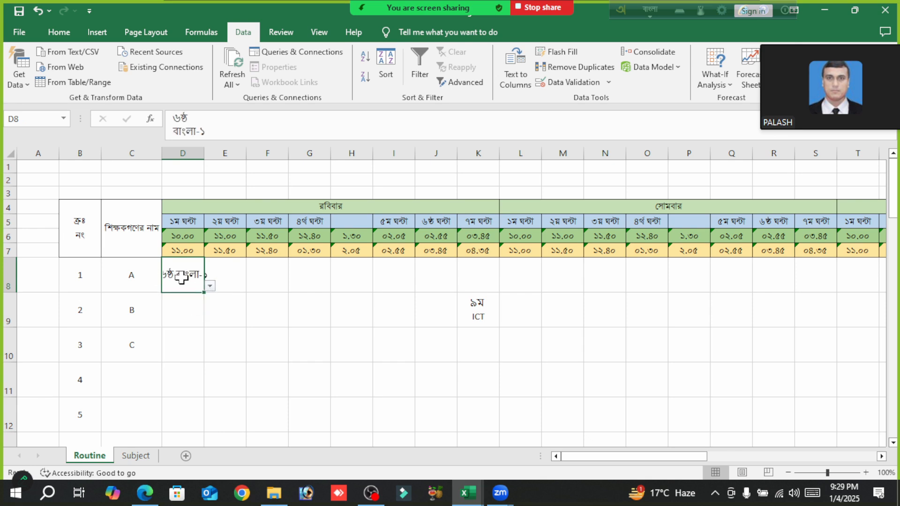
{"action": "left_click", "coordinate": [242, 130]}
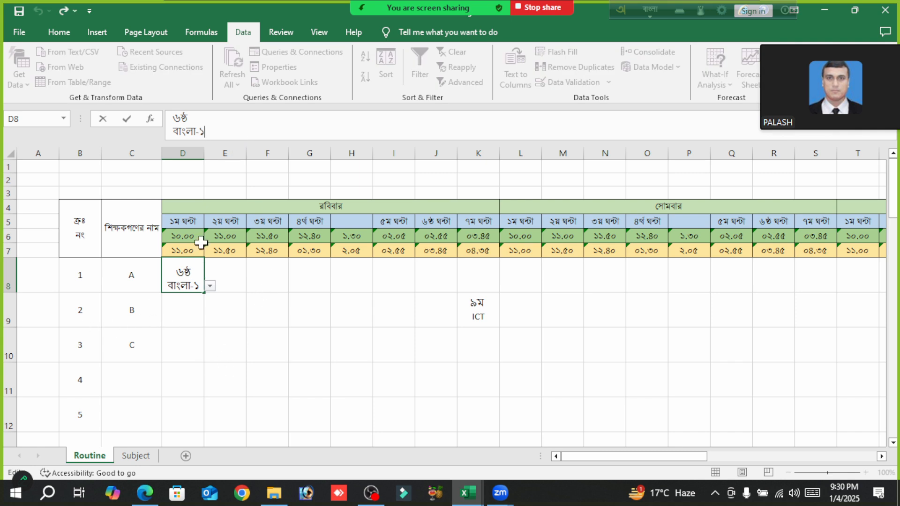
{"action": "left_click", "coordinate": [221, 308]}
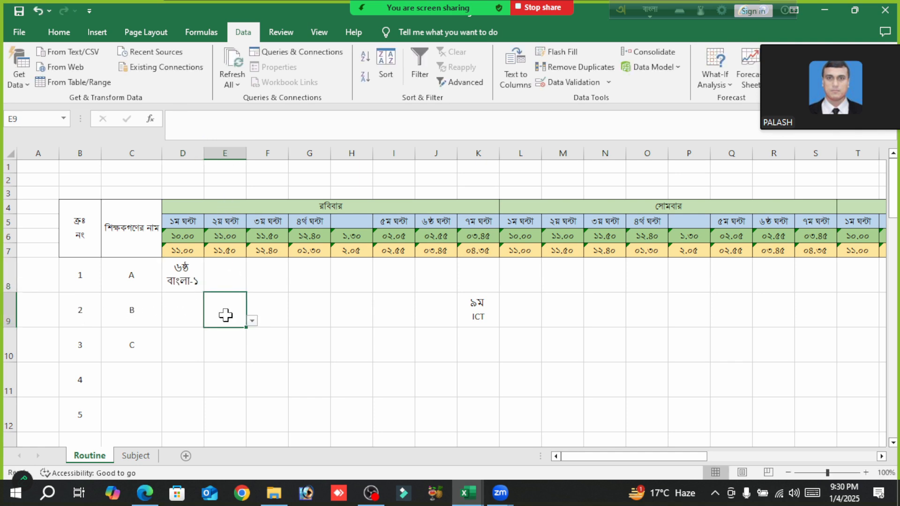
- Choose ৬ষ্ঠ ইংরেজী-১ from the list in cell E9 and re-enter it so its text wraps within the cell
{"action": "left_click", "coordinate": [252, 321]}
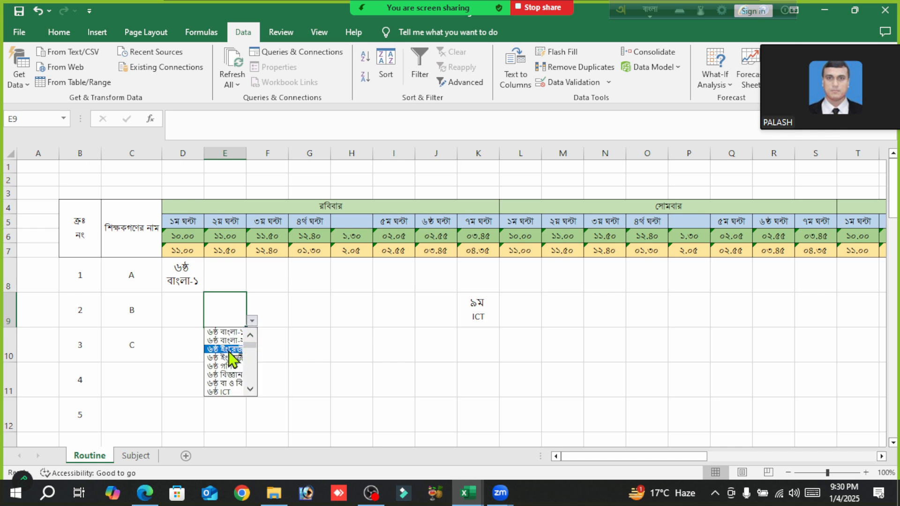
{"action": "left_click", "coordinate": [224, 350]}
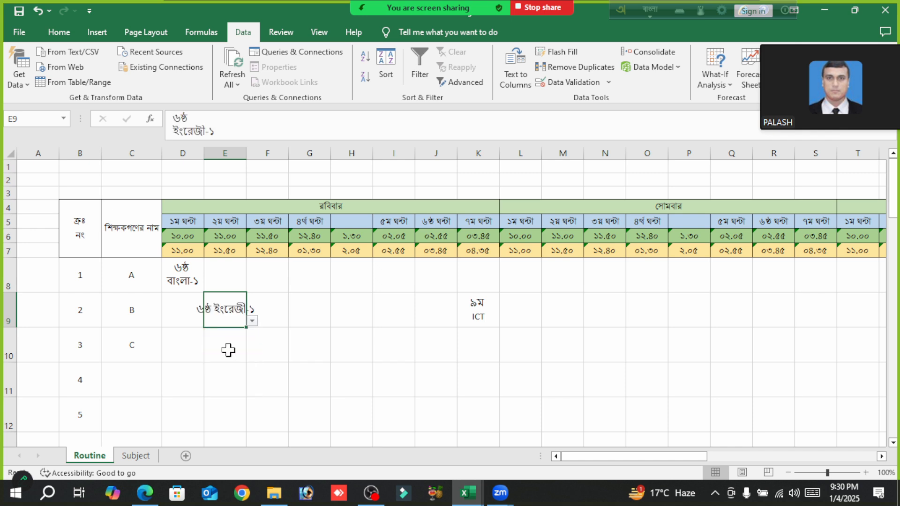
{"action": "left_click", "coordinate": [246, 123]}
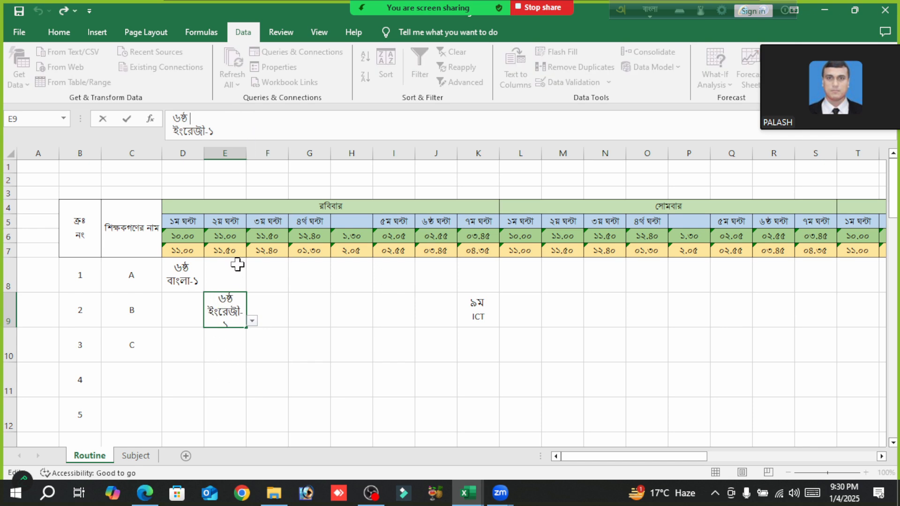
{"action": "left_click", "coordinate": [379, 394]}
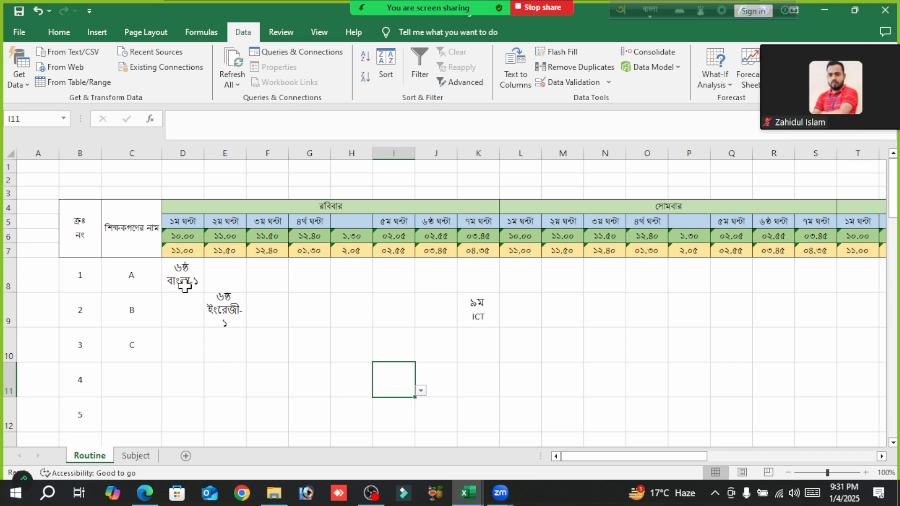
{"action": "left_click", "coordinate": [263, 271]}
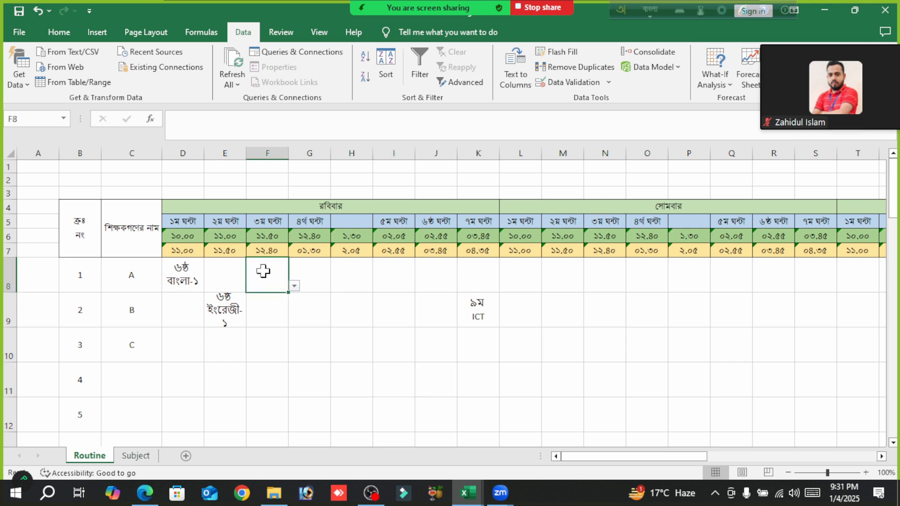
- Choose ৬ষ্ঠ গণিত from the drop-down list in cell F8 and re-enter it so it is shown on two lines
{"action": "left_click", "coordinate": [294, 285]}
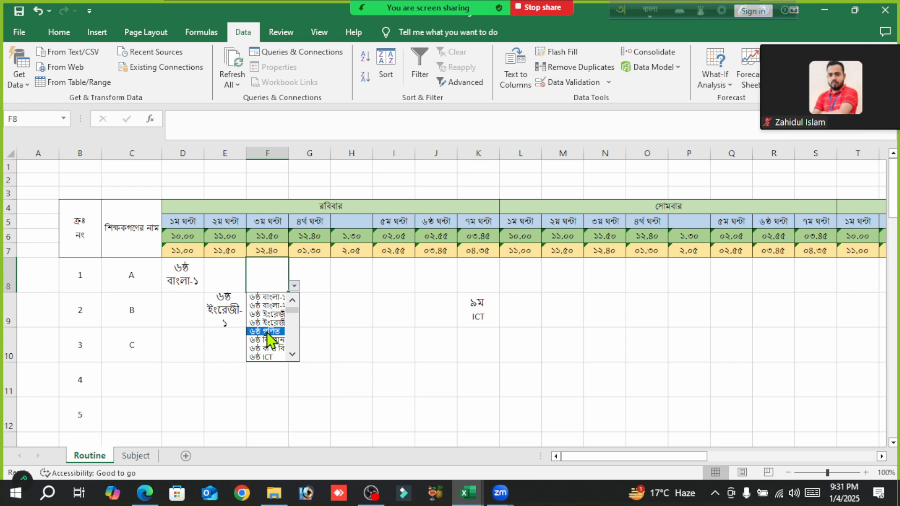
{"action": "left_click", "coordinate": [267, 333]}
{"action": "left_click", "coordinate": [224, 130]}
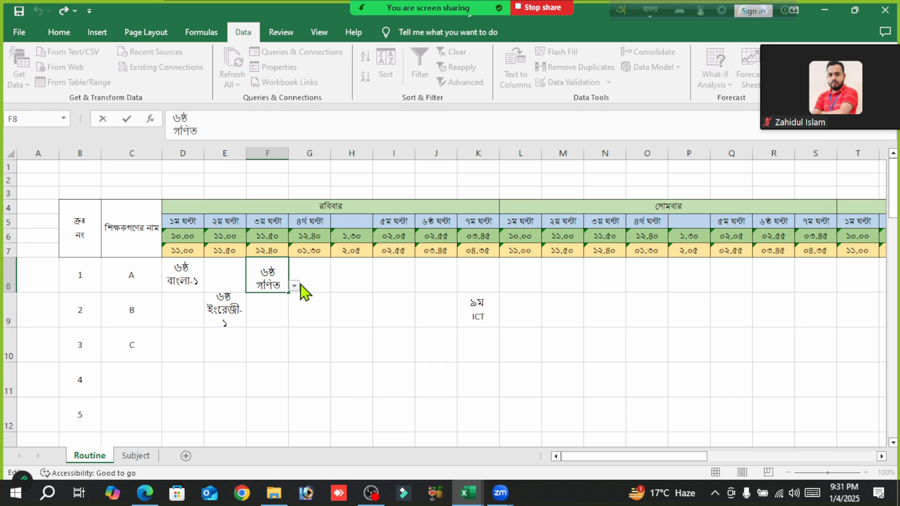
- Choose ৬ষ্ঠ বিজ্ঞান from the list in cell I8, teacher A's ৫ম ঘন্টা on রবিবার, and re-enter it on two lines
{"action": "left_click", "coordinate": [396, 274]}
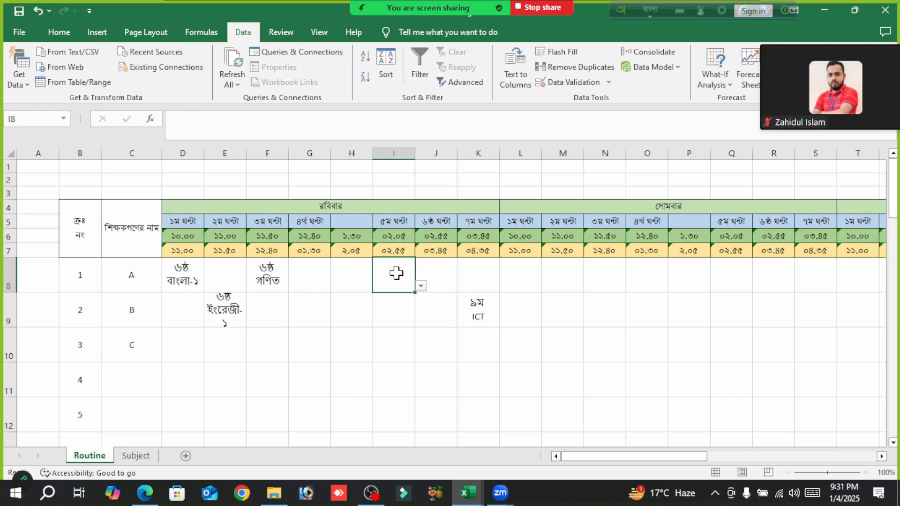
{"action": "left_click", "coordinate": [421, 286]}
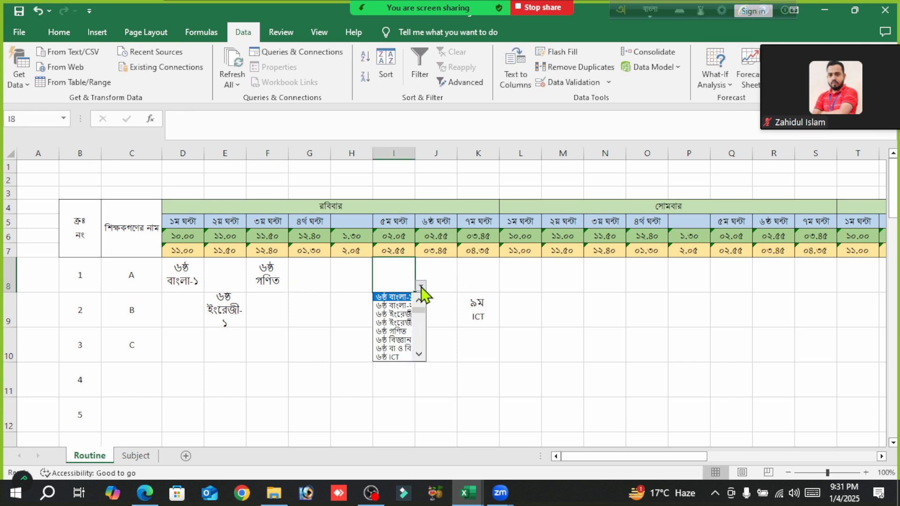
{"action": "left_click", "coordinate": [403, 342]}
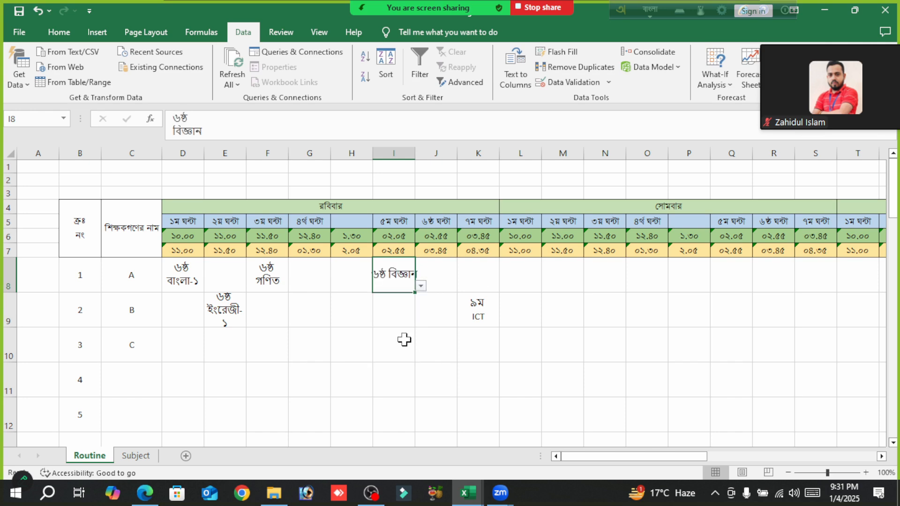
{"action": "left_click", "coordinate": [265, 124]}
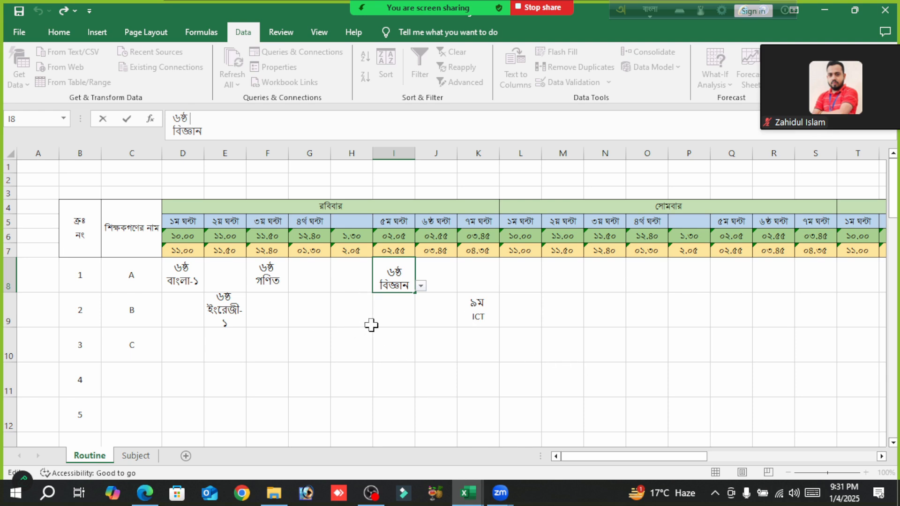
- Choose ৭ম গণিত from the list in cell N8, teacher A's ৩য় ঘন্টা on সোমবার, and re-enter it on two lines
{"action": "left_click", "coordinate": [603, 276]}
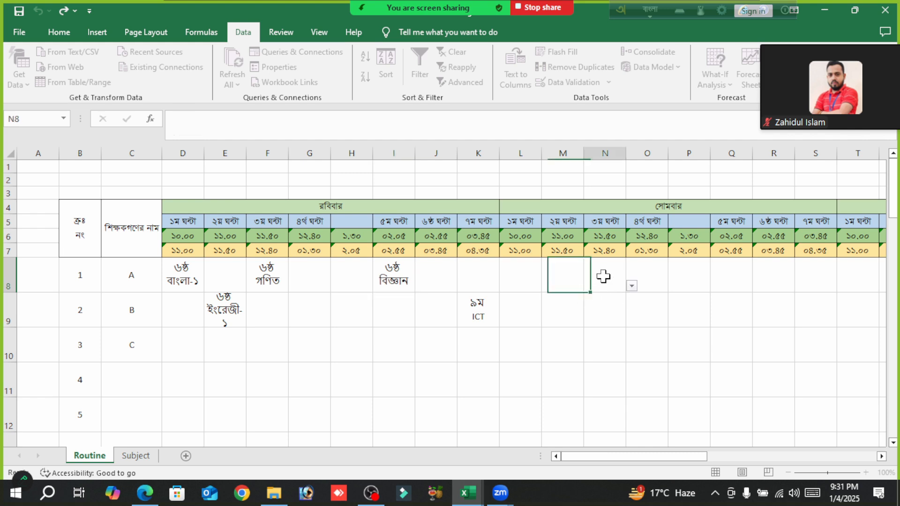
{"action": "left_click", "coordinate": [631, 286]}
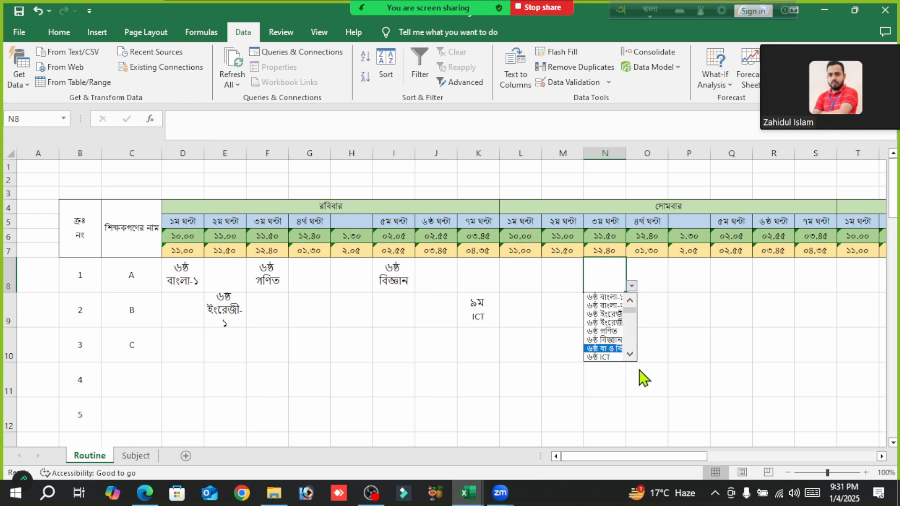
{"action": "left_click", "coordinate": [633, 355]}
{"action": "left_click", "coordinate": [633, 355]}
{"action": "left_click", "coordinate": [633, 355]}
{"action": "left_click", "coordinate": [633, 355]}
{"action": "left_click", "coordinate": [632, 355]}
{"action": "left_click", "coordinate": [633, 355]}
{"action": "left_click", "coordinate": [633, 355]}
{"action": "left_click", "coordinate": [633, 355]}
{"action": "left_click", "coordinate": [631, 355]}
{"action": "left_click", "coordinate": [631, 355]}
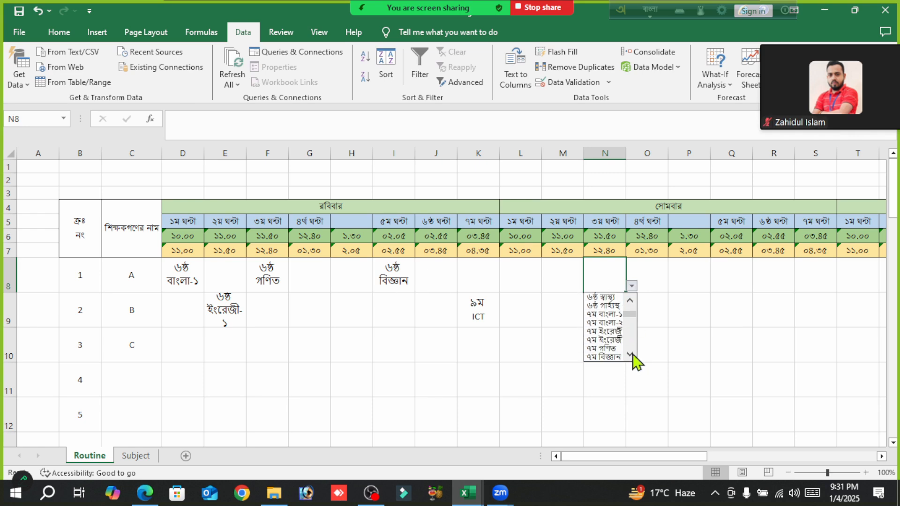
{"action": "left_click", "coordinate": [613, 348]}
{"action": "left_click", "coordinate": [330, 126]}
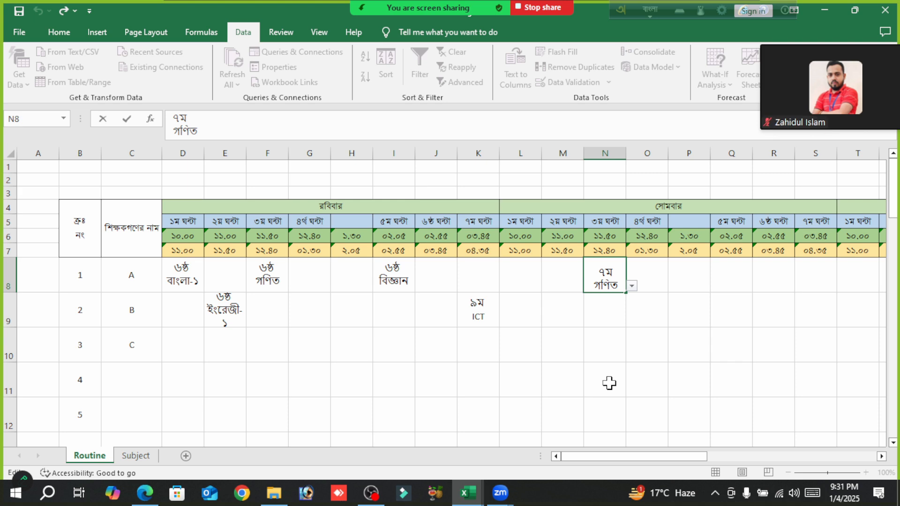
- Choose ৭ম কৃষি from the list in cell M37, in the row numbered 30, and re-enter it on two lines
{"action": "scroll", "coordinate": [599, 363], "scroll_direction": "down", "scroll_amount": 12}
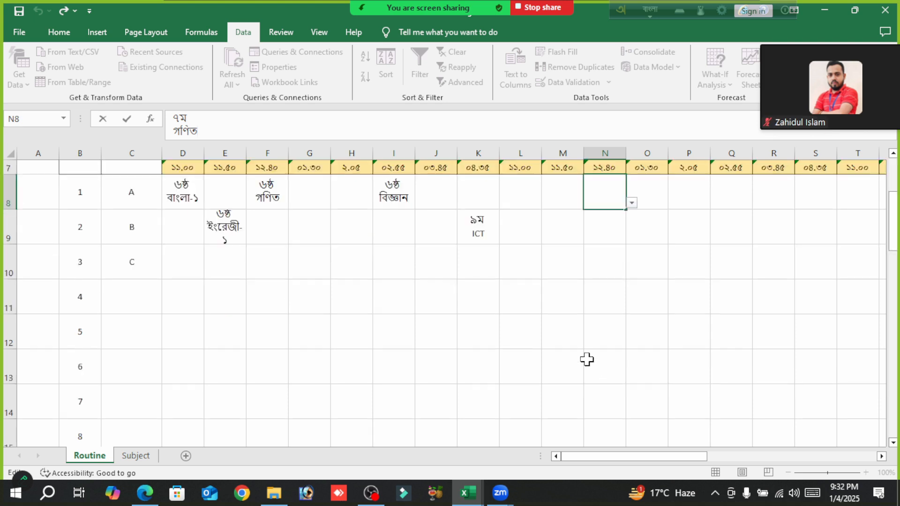
{"action": "scroll", "coordinate": [586, 360], "scroll_direction": "up", "scroll_amount": 2}
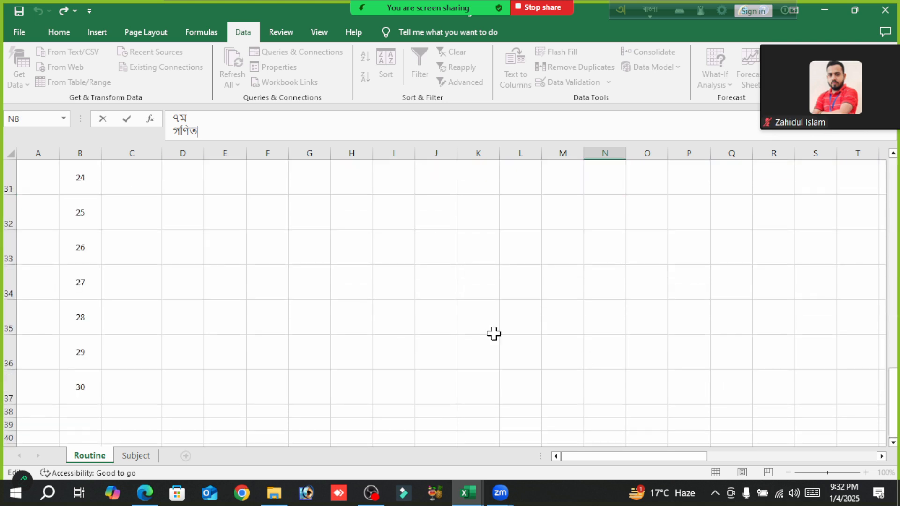
{"action": "left_click", "coordinate": [555, 385]}
{"action": "left_click", "coordinate": [590, 399]}
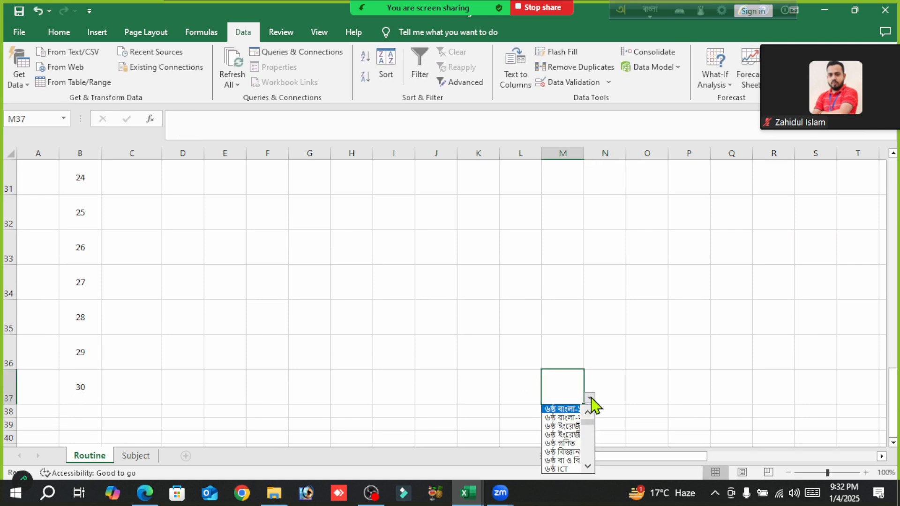
{"action": "left_click", "coordinate": [587, 467]}
{"action": "left_click", "coordinate": [587, 466]}
{"action": "left_click", "coordinate": [587, 466]}
{"action": "left_click", "coordinate": [588, 467]}
{"action": "left_click", "coordinate": [588, 466]}
{"action": "left_click", "coordinate": [588, 467]}
{"action": "left_click", "coordinate": [588, 467]}
{"action": "left_click", "coordinate": [587, 466]}
{"action": "left_click", "coordinate": [587, 466]}
{"action": "left_click", "coordinate": [588, 466]}
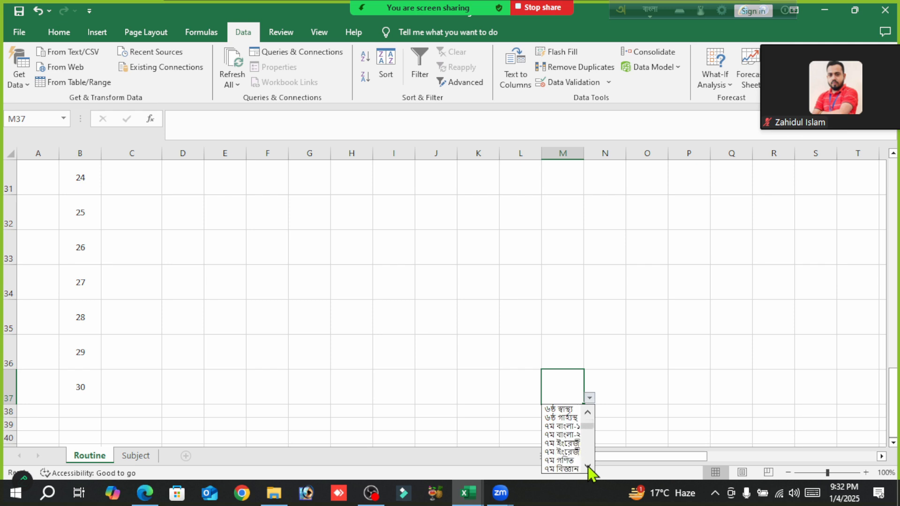
{"action": "left_click", "coordinate": [588, 467]}
{"action": "left_click", "coordinate": [588, 466]}
{"action": "left_click", "coordinate": [588, 467]}
{"action": "left_click", "coordinate": [588, 466]}
{"action": "left_click", "coordinate": [588, 466]}
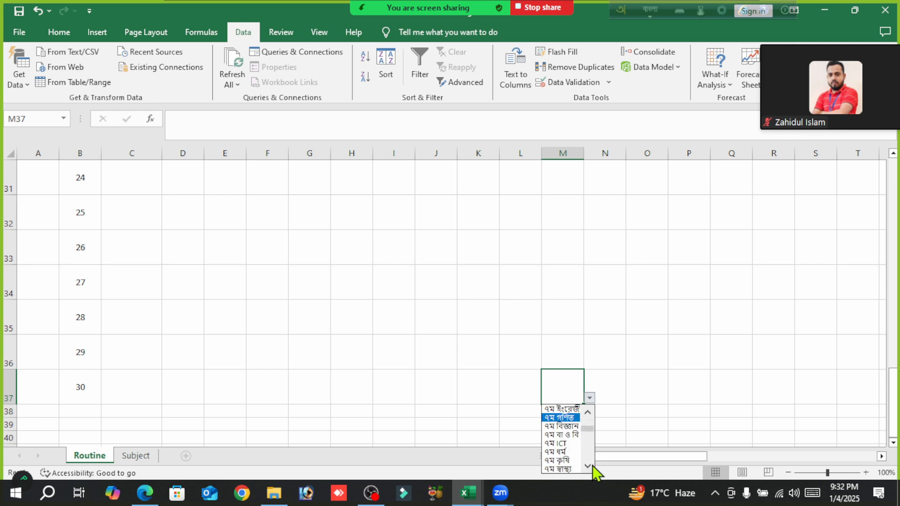
{"action": "left_click", "coordinate": [569, 460]}
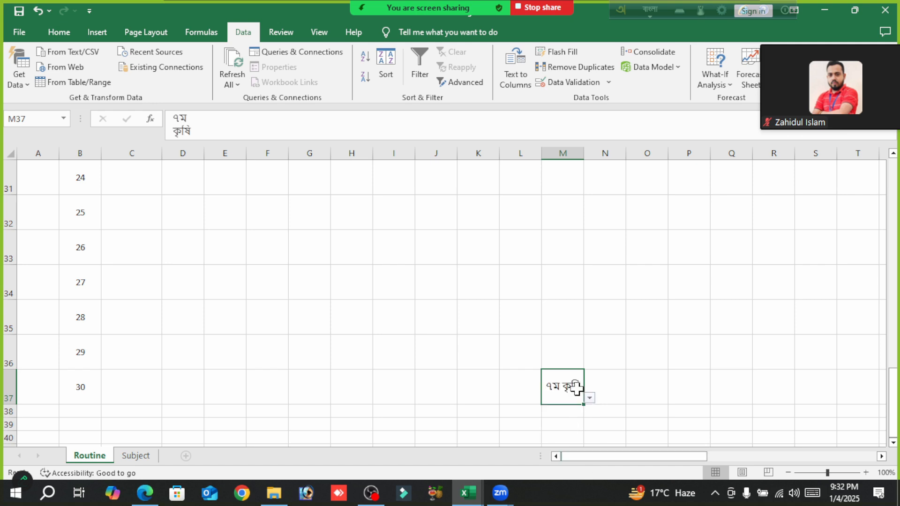
{"action": "left_click", "coordinate": [241, 122]}
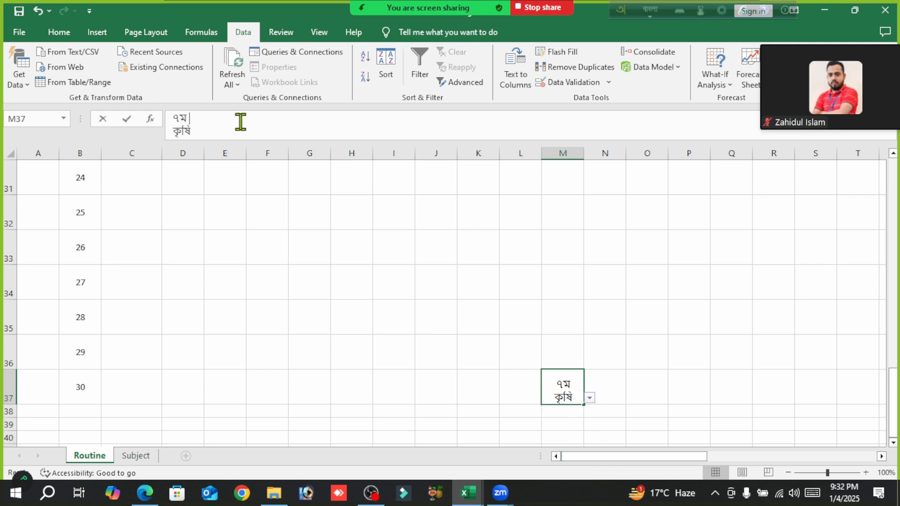
{"action": "left_click", "coordinate": [665, 377]}
- Set the font of the entire Routine sheet to NikoshBAN
{"action": "scroll", "coordinate": [354, 325], "scroll_direction": "up", "scroll_amount": 10}
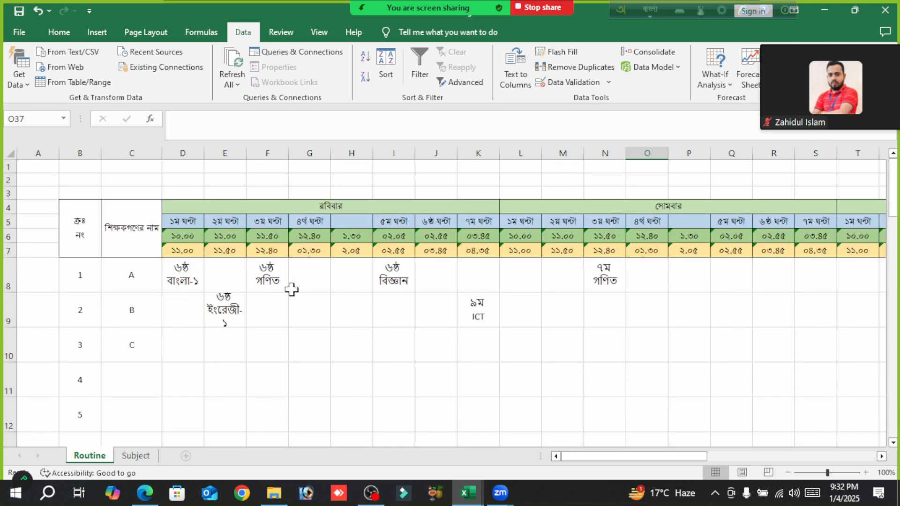
{"action": "left_click", "coordinate": [9, 154]}
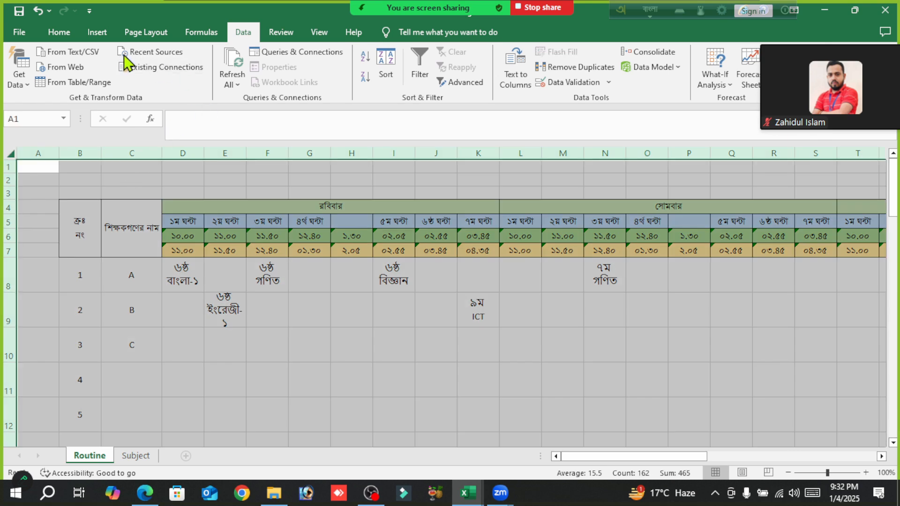
{"action": "left_click", "coordinate": [60, 32]}
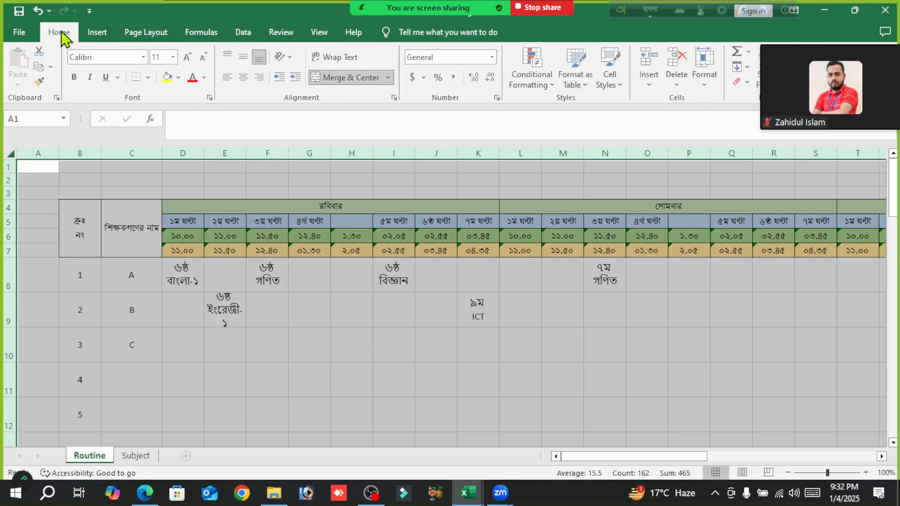
{"action": "left_click", "coordinate": [145, 57]}
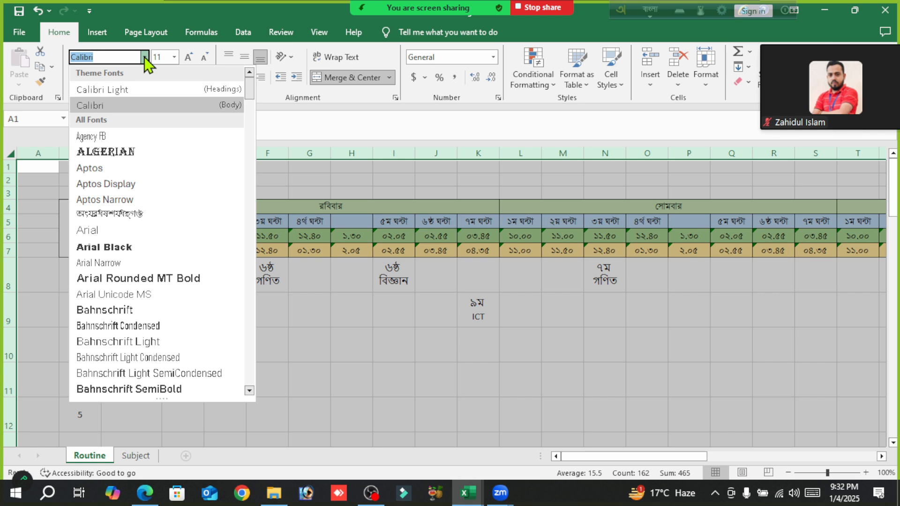
{"action": "type", "text": "n"}
{"action": "key", "text": "BackSpace"}
{"action": "key", "text": "F12"}
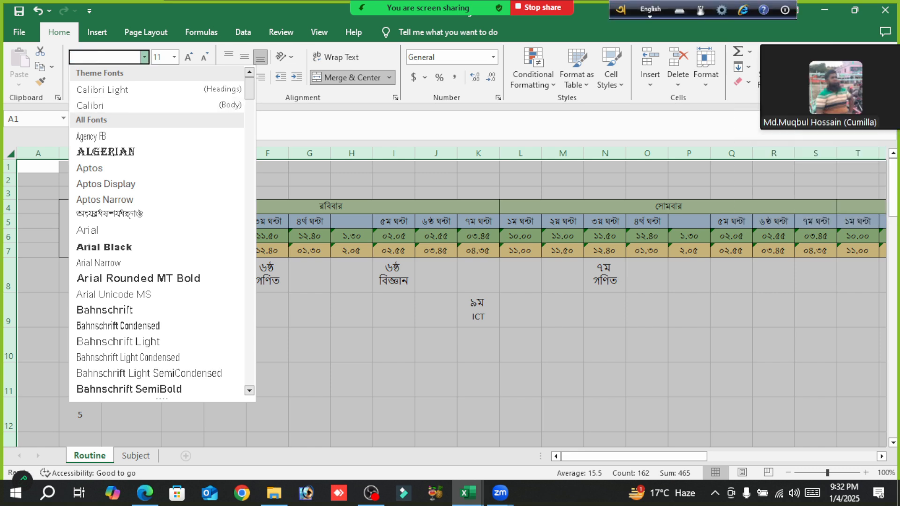
{"action": "type", "text": "Nik"}
{"action": "scroll", "coordinate": [141, 182], "scroll_direction": "up", "scroll_amount": 1}
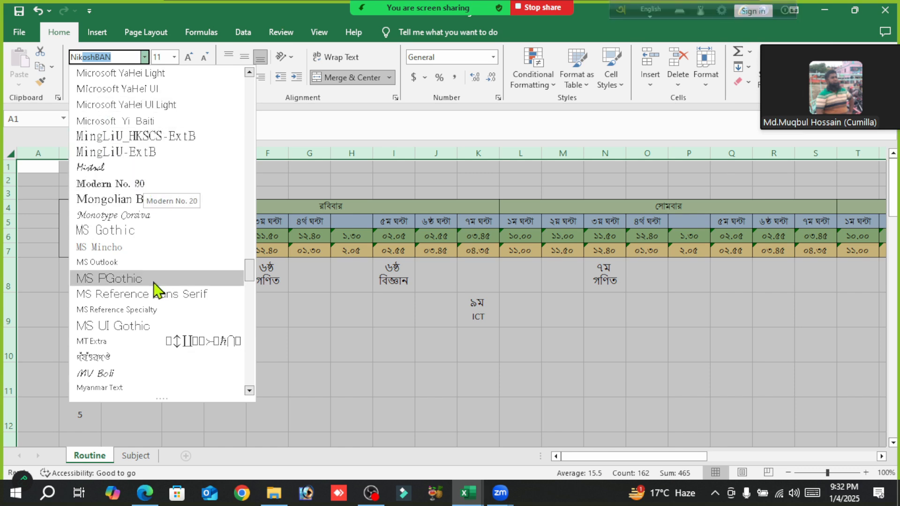
{"action": "scroll", "coordinate": [154, 287], "scroll_direction": "down", "scroll_amount": 4}
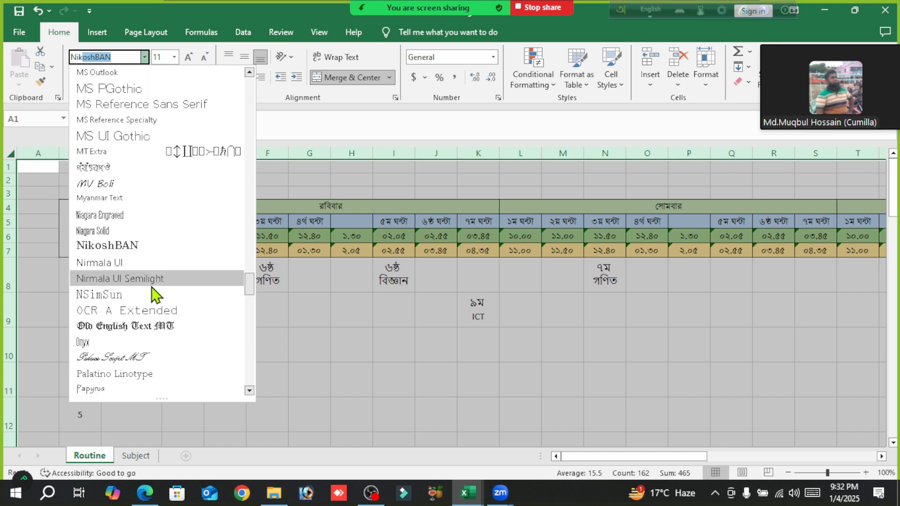
{"action": "left_click", "coordinate": [136, 246]}
{"action": "left_click", "coordinate": [270, 287]}
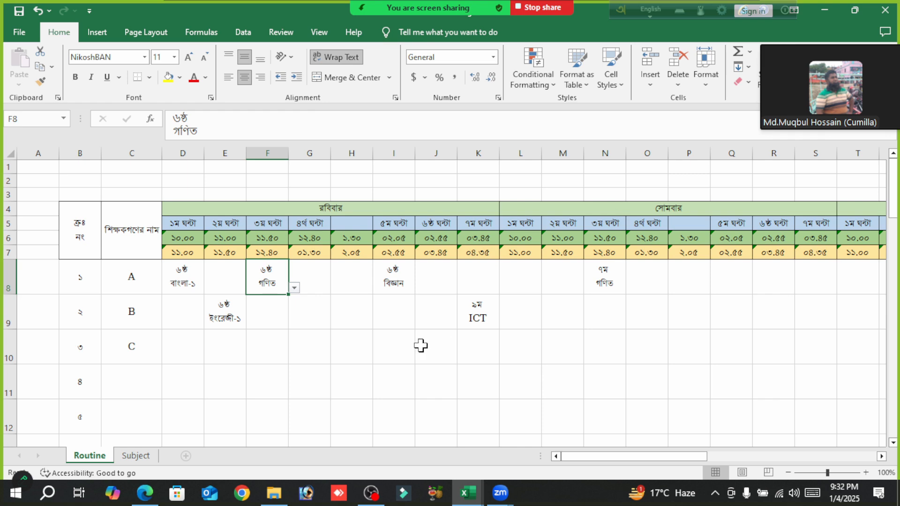
{"action": "left_click", "coordinate": [406, 350]}
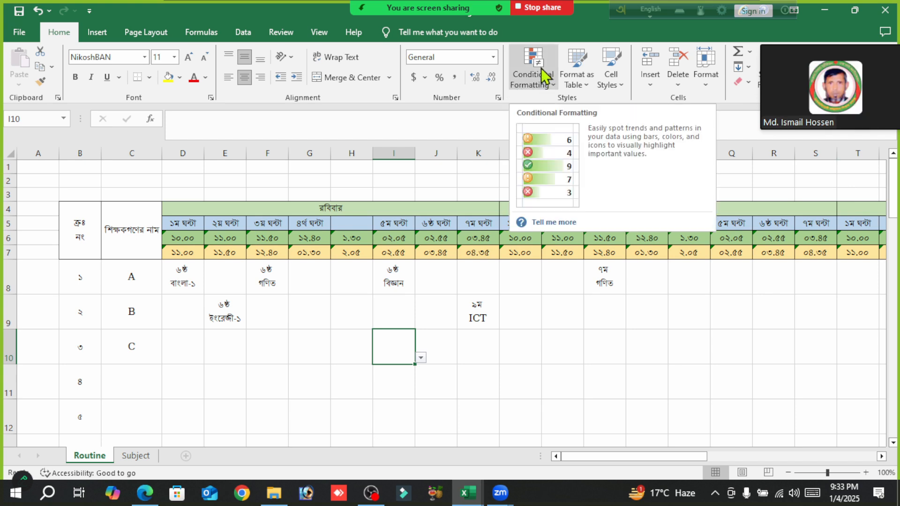
- Stop sharing the screen and turn on the camera video in the Zoom meeting
{"action": "left_click", "coordinate": [549, 8]}
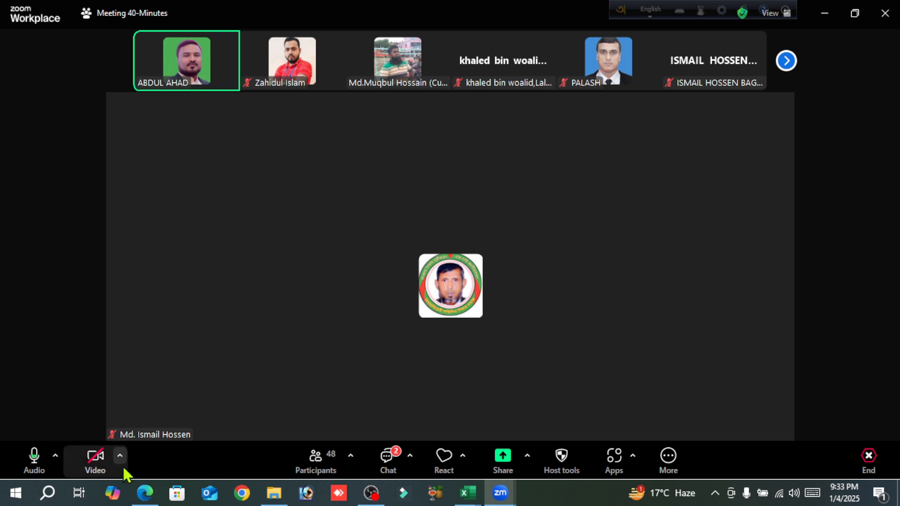
{"action": "left_click", "coordinate": [95, 457]}
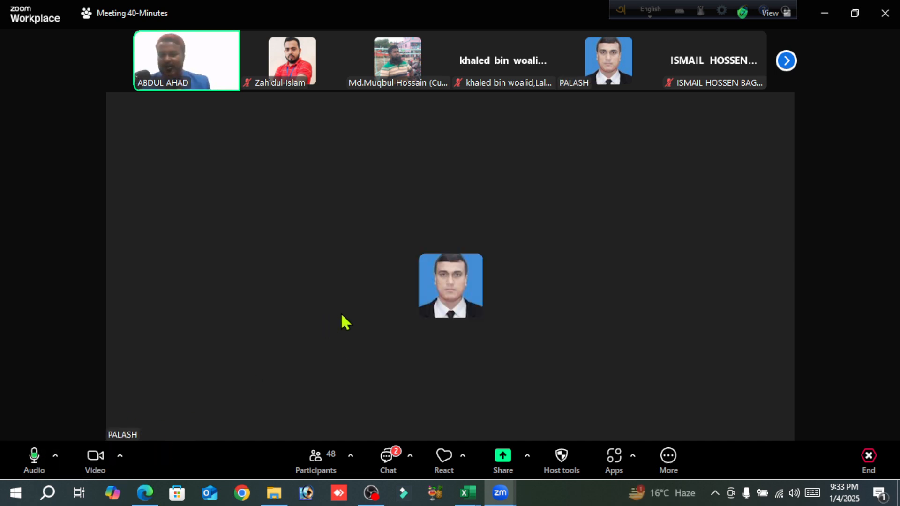
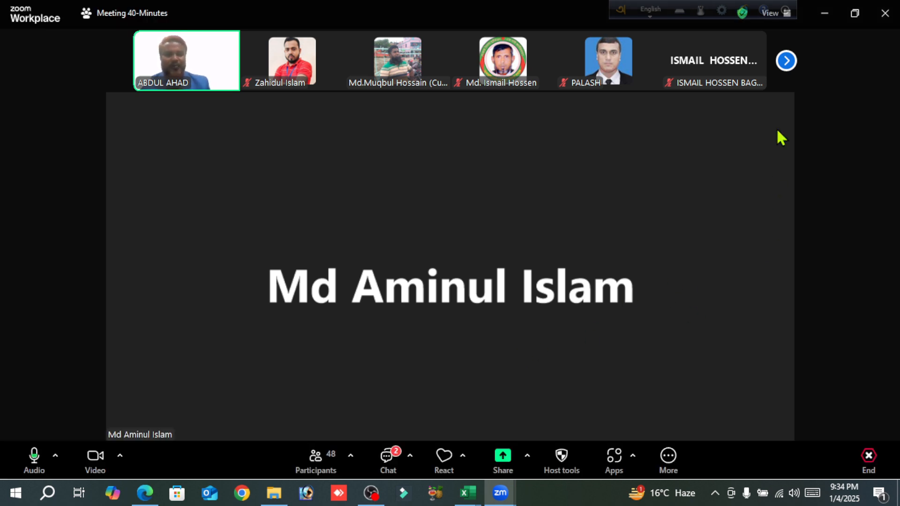
- Share the entire screen in the Zoom meeting and move the participant video panel out of the way of the worksheet
{"action": "left_click", "coordinate": [508, 462]}
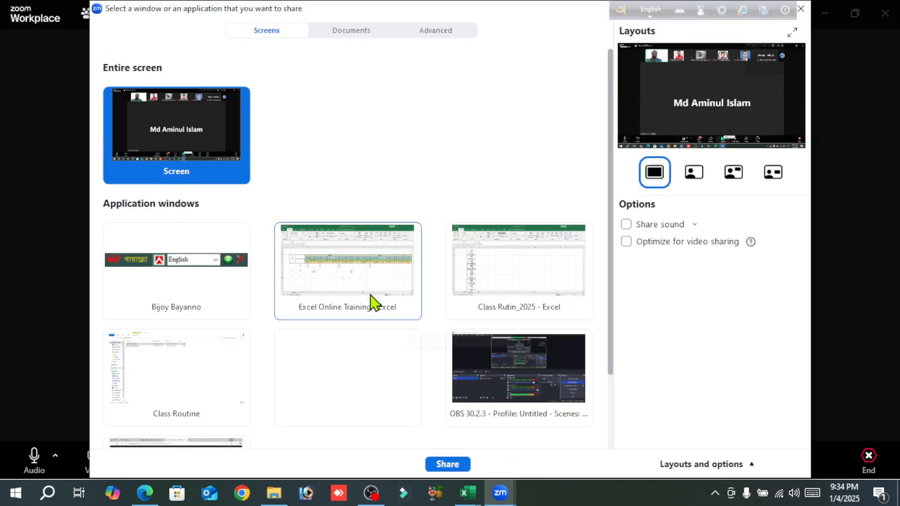
{"action": "left_click", "coordinate": [452, 465]}
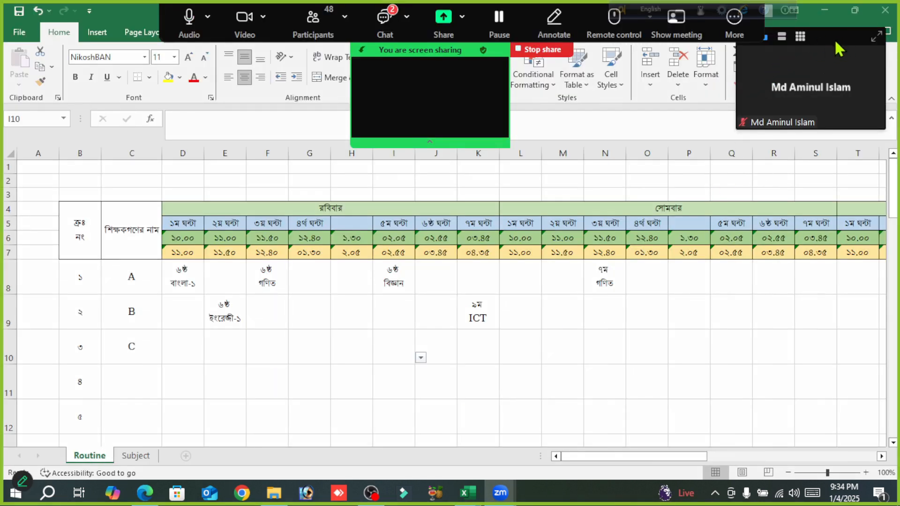
{"action": "left_click_drag", "start_coordinate": [835, 39], "coordinate": [857, 11]}
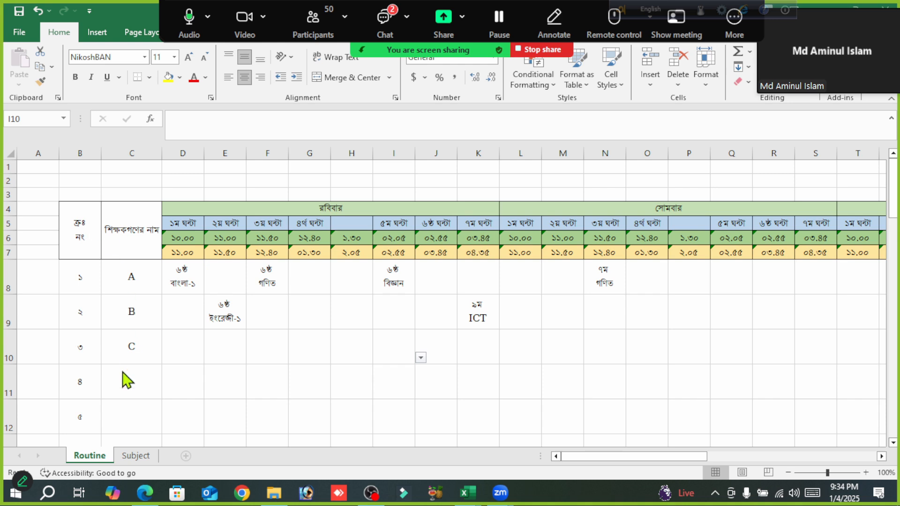
- Append a slash to the ৬ষ্ঠ বাংলা-১ entry in cell C4 of the Subject sheet and return to the Routine sheet
{"action": "left_click", "coordinate": [353, 309]}
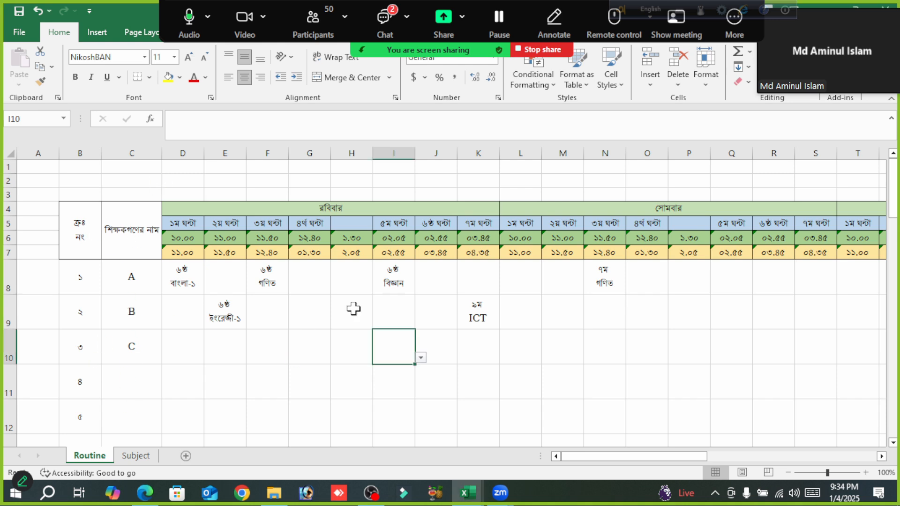
{"action": "left_click", "coordinate": [353, 308]}
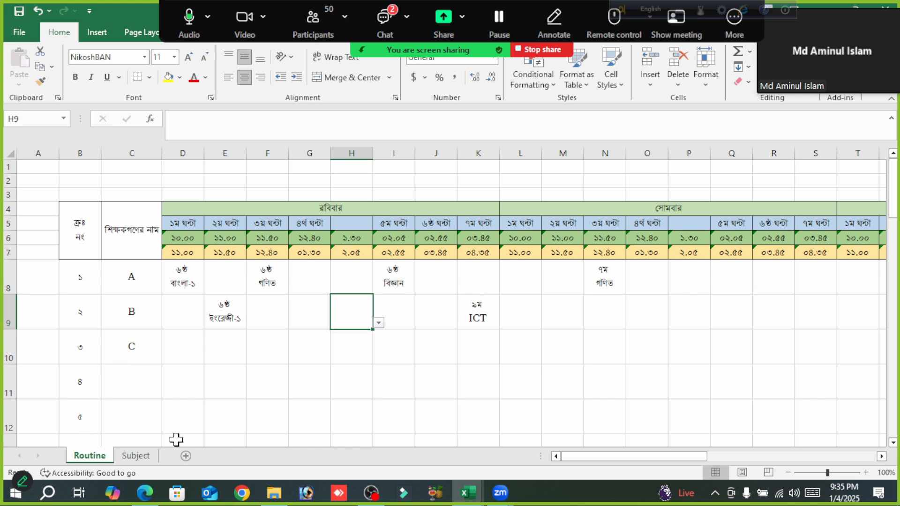
{"action": "left_click", "coordinate": [139, 457]}
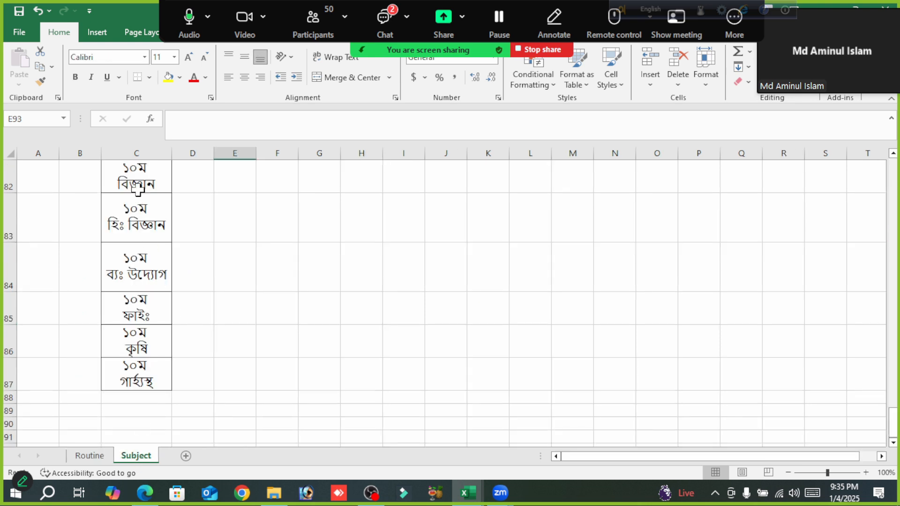
{"action": "scroll", "coordinate": [158, 286], "scroll_direction": "up", "scroll_amount": 16}
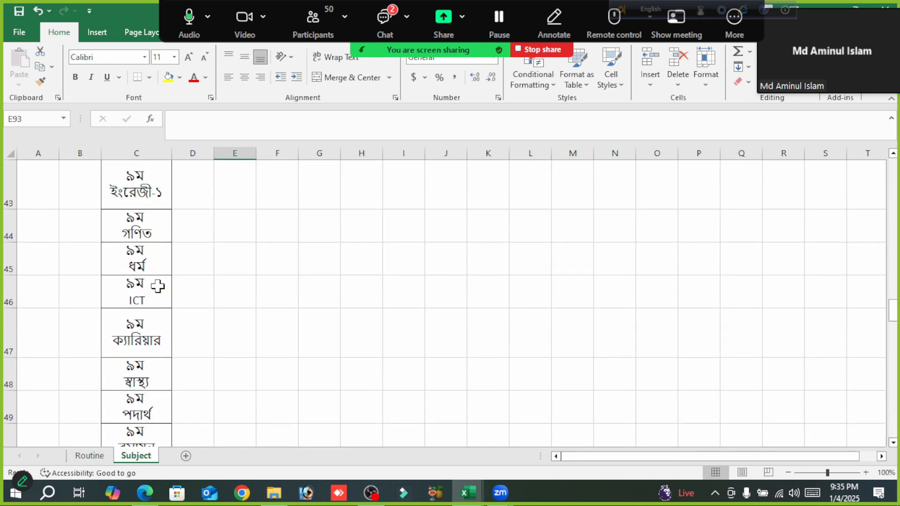
{"action": "scroll", "coordinate": [158, 285], "scroll_direction": "up", "scroll_amount": 11}
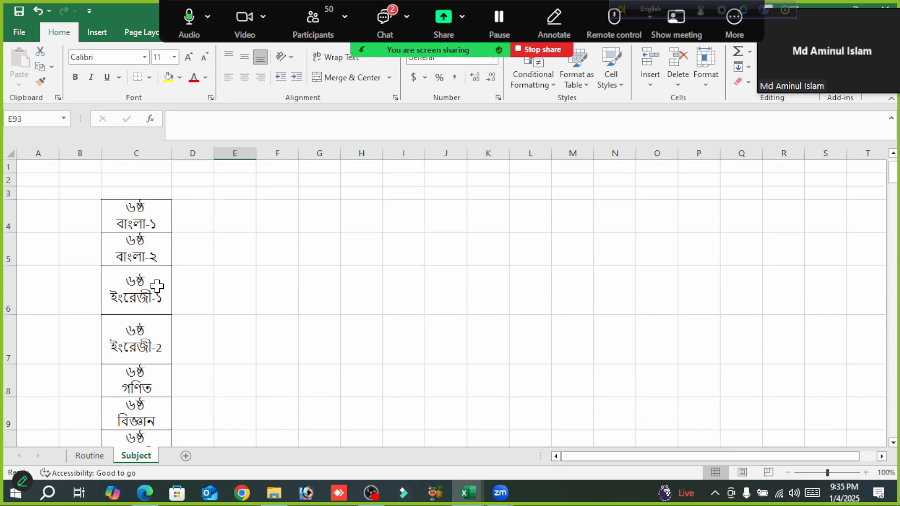
{"action": "double_click", "coordinate": [150, 221]}
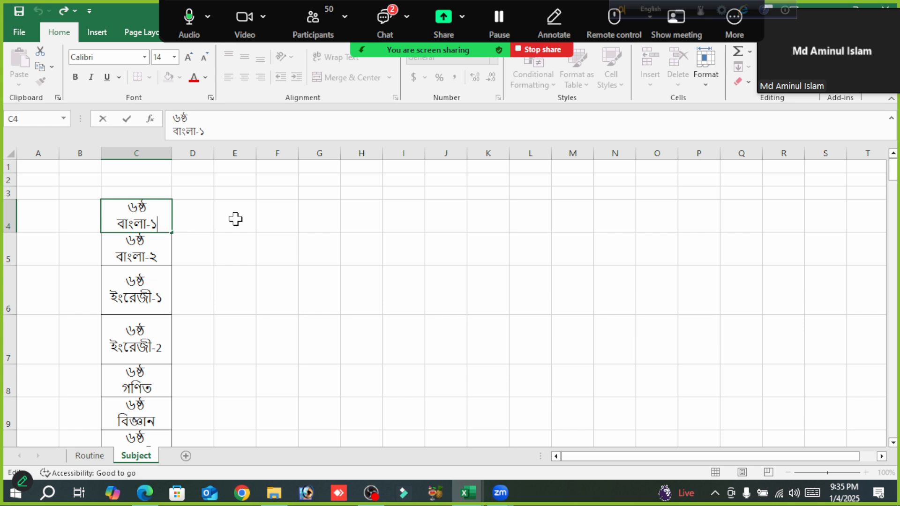
{"action": "type", "text": "/"}
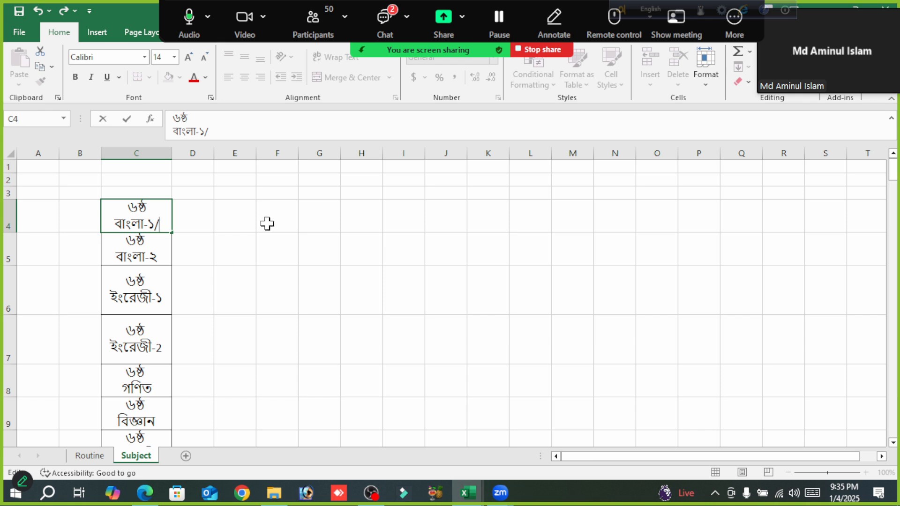
{"action": "left_click", "coordinate": [92, 457]}
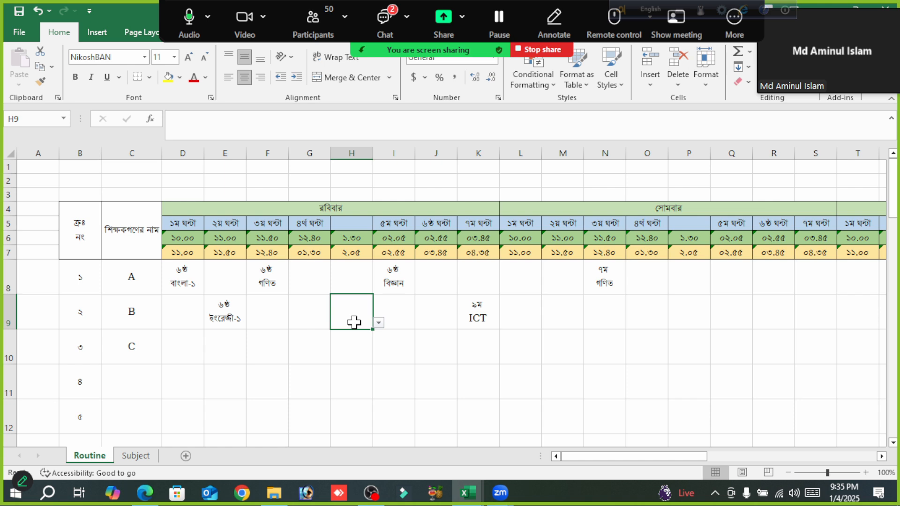
{"action": "left_click", "coordinate": [138, 456]}
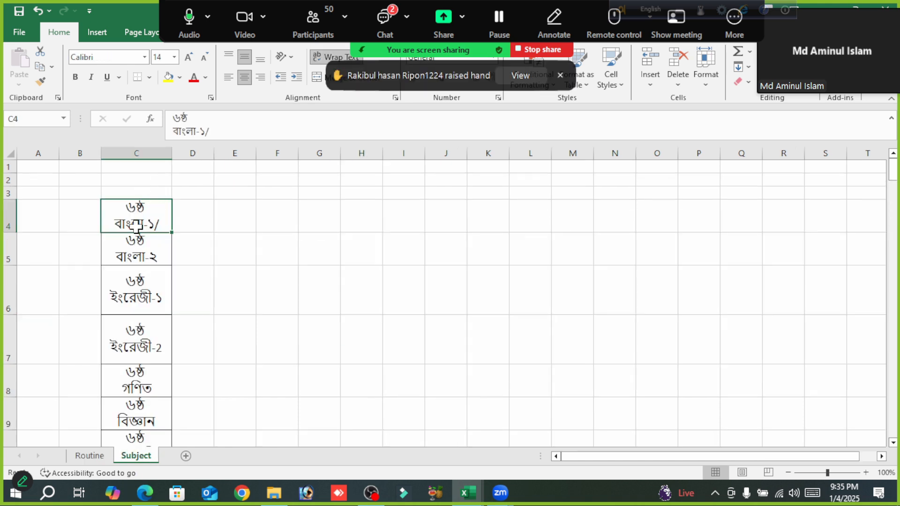
{"action": "left_click", "coordinate": [90, 461]}
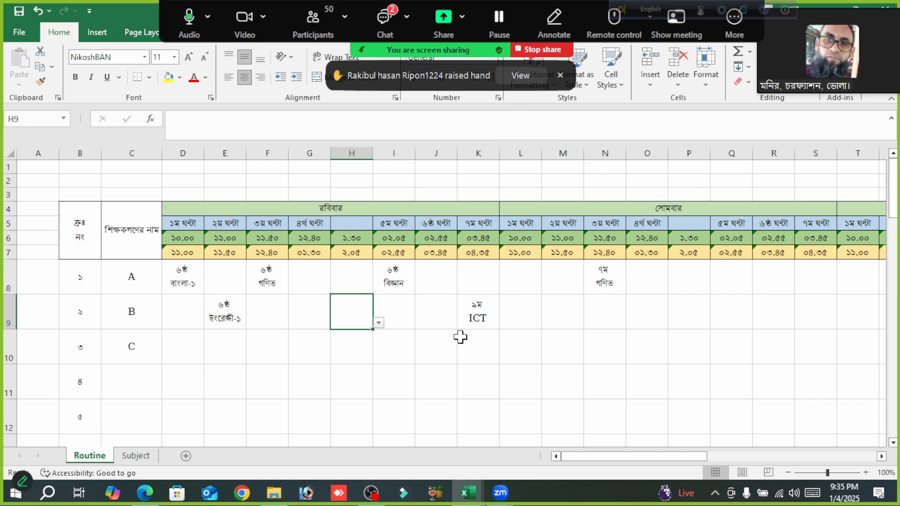
{"action": "left_click", "coordinate": [138, 456]}
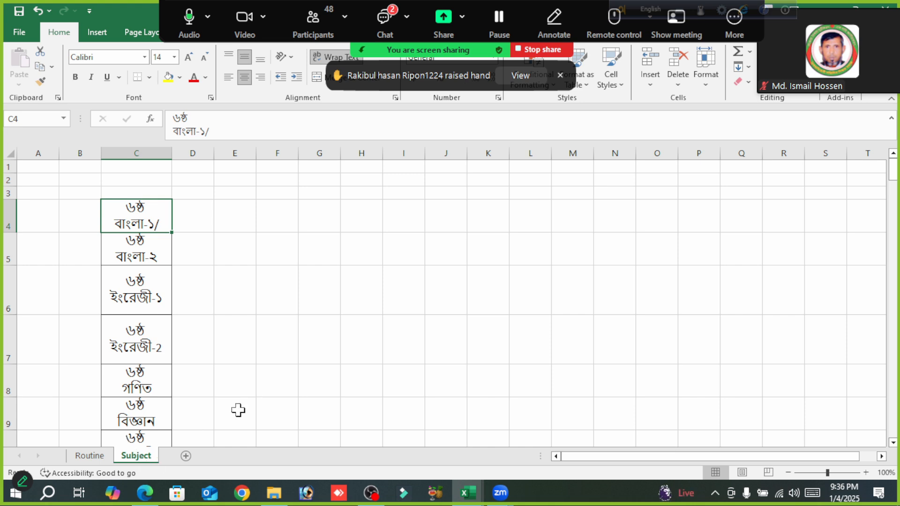
{"action": "left_click", "coordinate": [84, 457]}
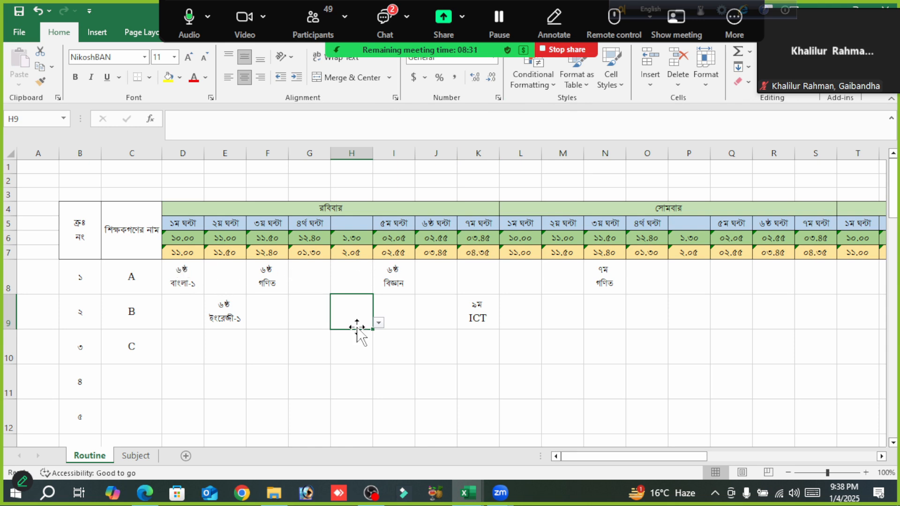
- Merge and center cells H8:H37, the রবিবার break column from ১.৩০ to ২.০৫, on the Routine sheet
{"action": "left_click_drag", "start_coordinate": [351, 270], "coordinate": [370, 397]}
{"action": "scroll", "coordinate": [493, 360], "scroll_direction": "up", "scroll_amount": 10}
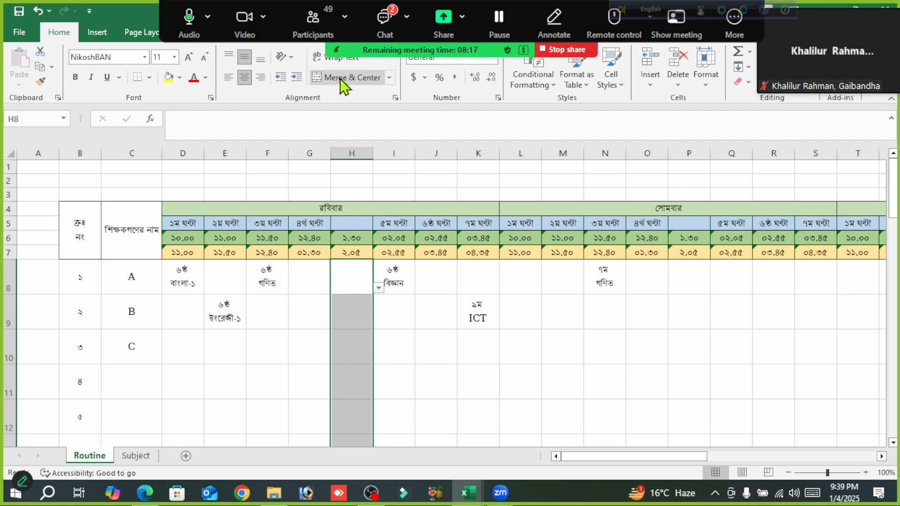
{"action": "scroll", "coordinate": [348, 412], "scroll_direction": "down", "scroll_amount": 8}
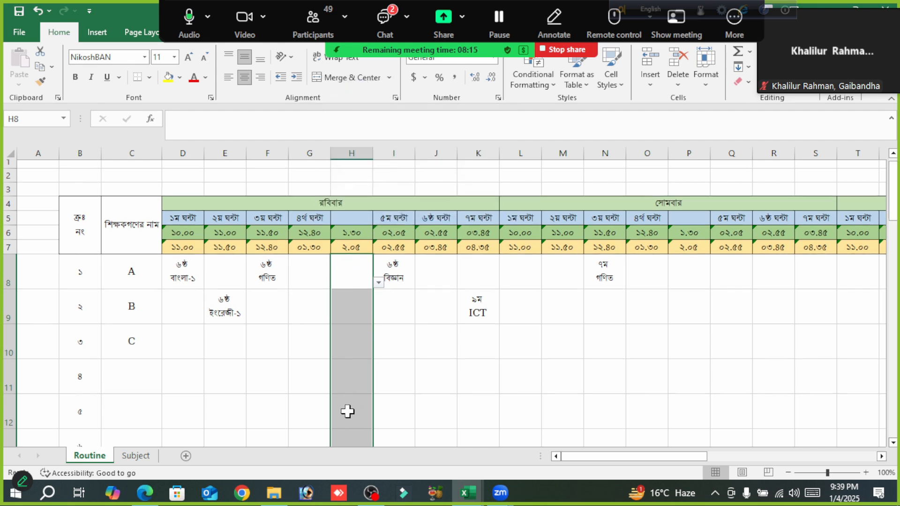
{"action": "scroll", "coordinate": [347, 412], "scroll_direction": "down", "scroll_amount": 3}
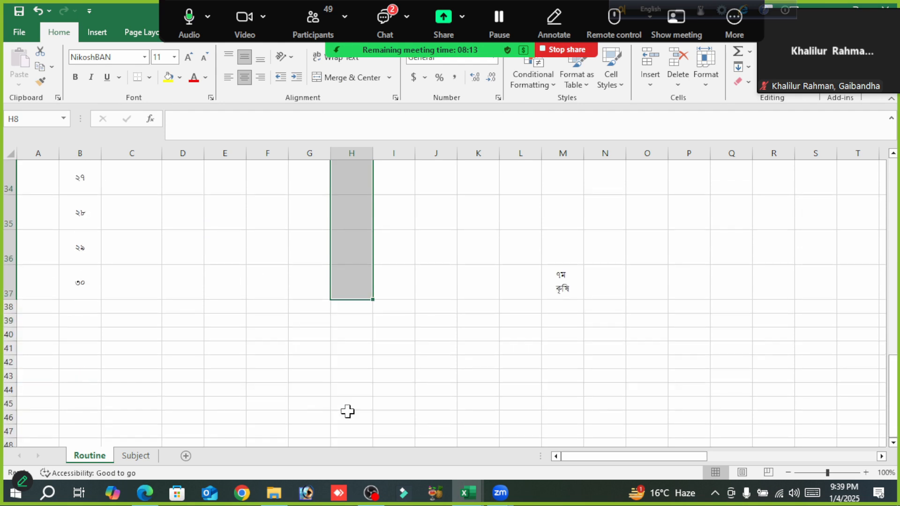
{"action": "scroll", "coordinate": [348, 411], "scroll_direction": "up", "scroll_amount": 11}
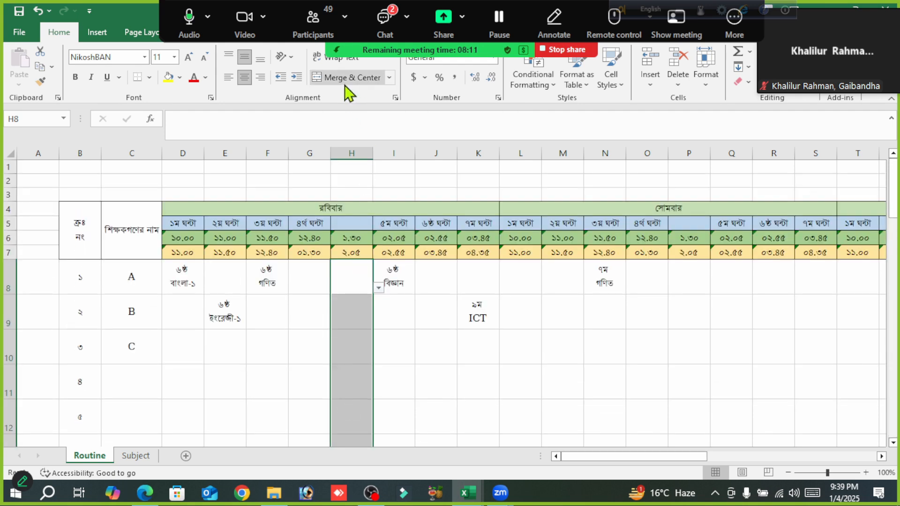
{"action": "left_click", "coordinate": [351, 83]}
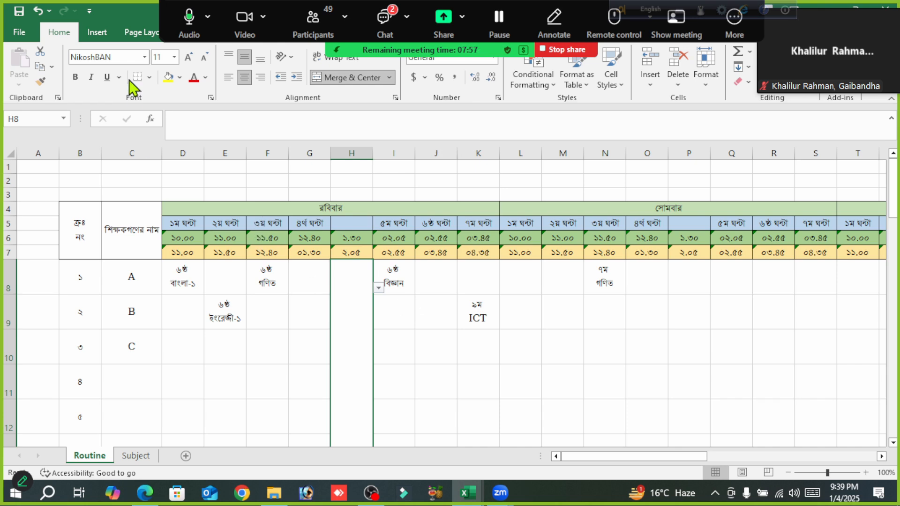
- Fill the merged break cell H8 with a lighter shade of Gold, Accent 4
{"action": "left_click", "coordinate": [180, 78]}
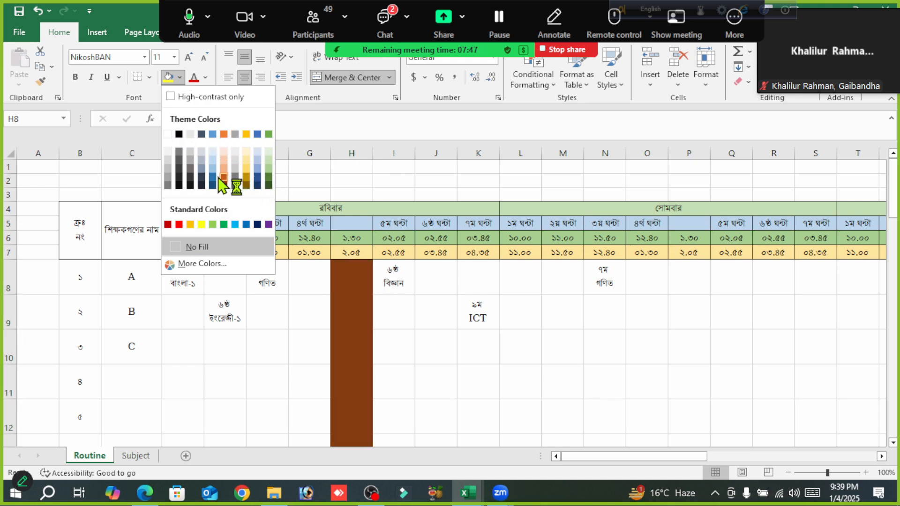
{"action": "left_click", "coordinate": [249, 168]}
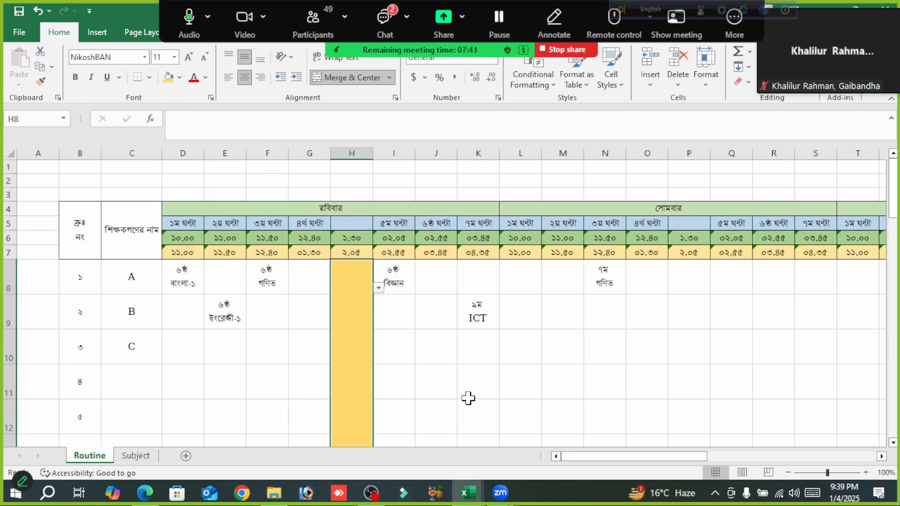
{"action": "scroll", "coordinate": [469, 398], "scroll_direction": "down", "scroll_amount": 3}
{"action": "scroll", "coordinate": [468, 398], "scroll_direction": "up", "scroll_amount": 3}
{"action": "scroll", "coordinate": [351, 363], "scroll_direction": "down", "scroll_amount": 1}
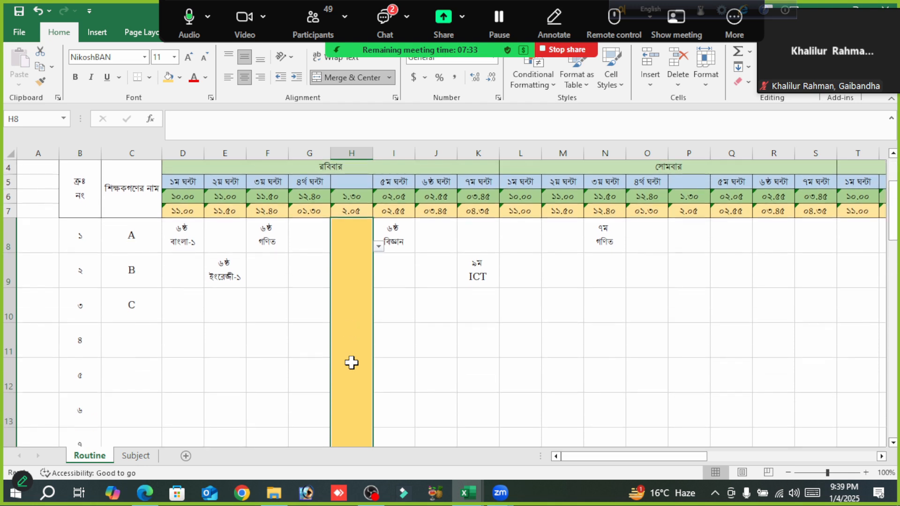
- Try to enter টিফিন in Bangla in the merged break cell H8
{"action": "key", "text": "F12"}
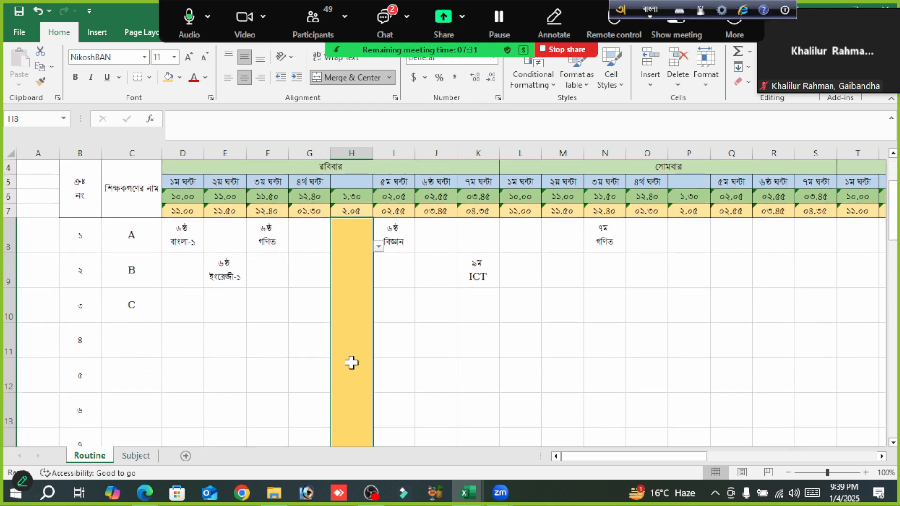
{"action": "type", "text": "T"}
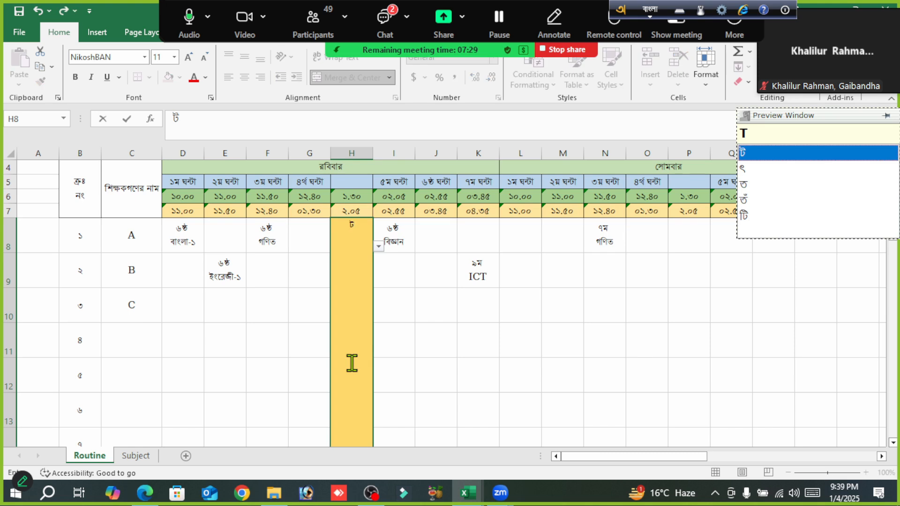
{"action": "type", "text": "i"}
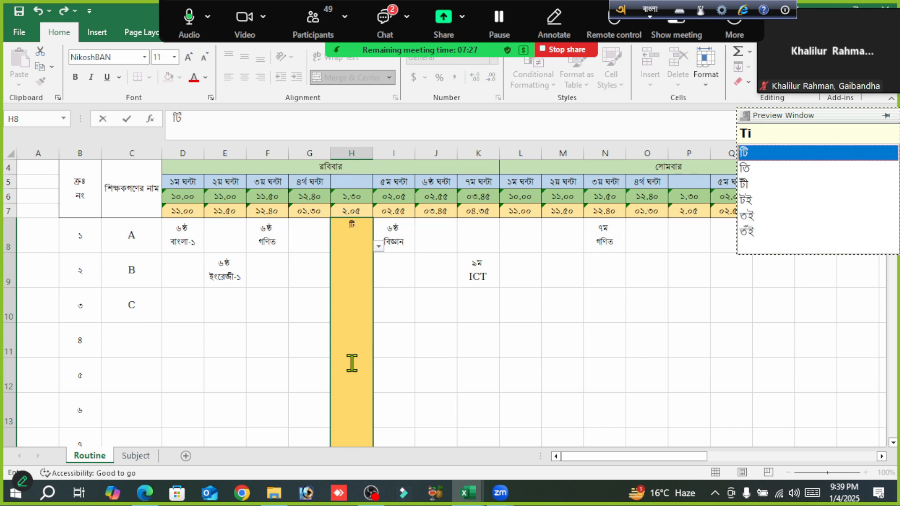
{"action": "type", "text": "fin"}
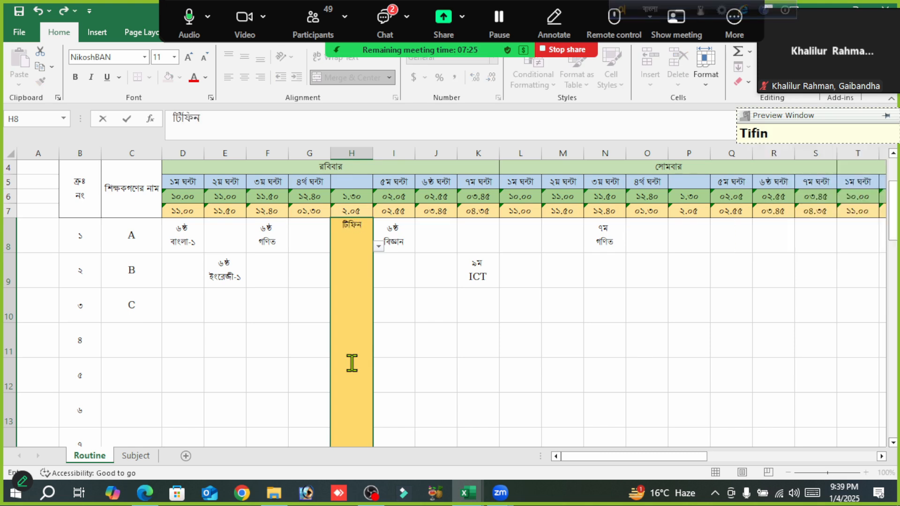
{"action": "key", "text": "Return"}
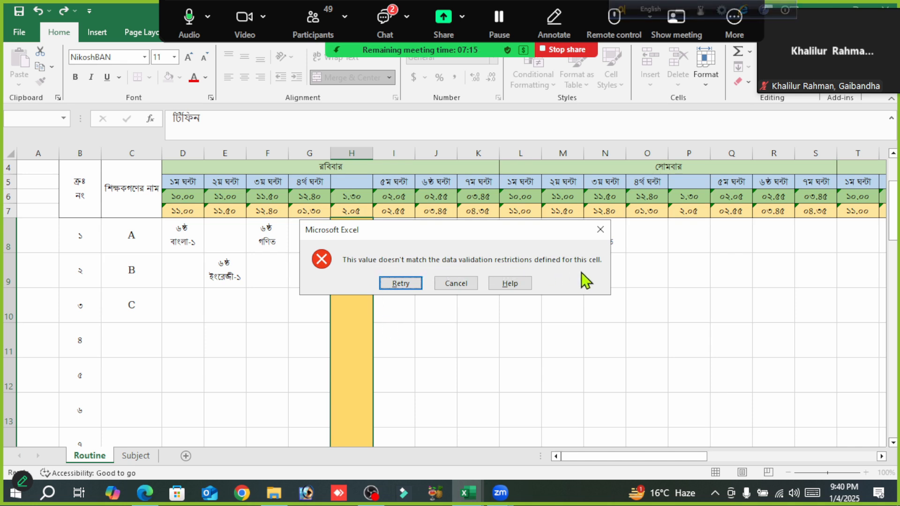
{"action": "left_click", "coordinate": [460, 285]}
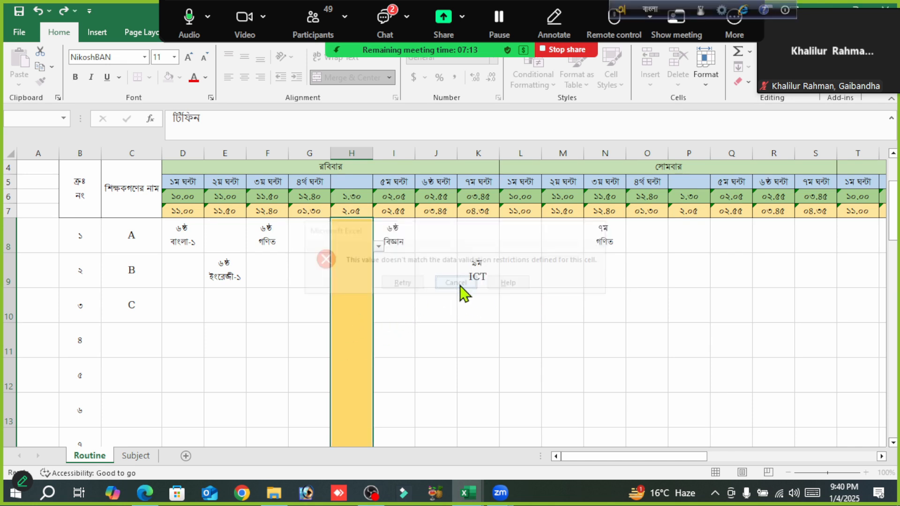
{"action": "left_click", "coordinate": [451, 332]}
- Look through the drop-down list of class subjects in the merged cell H8 and close it without choosing an entry
{"action": "left_click", "coordinate": [349, 253]}
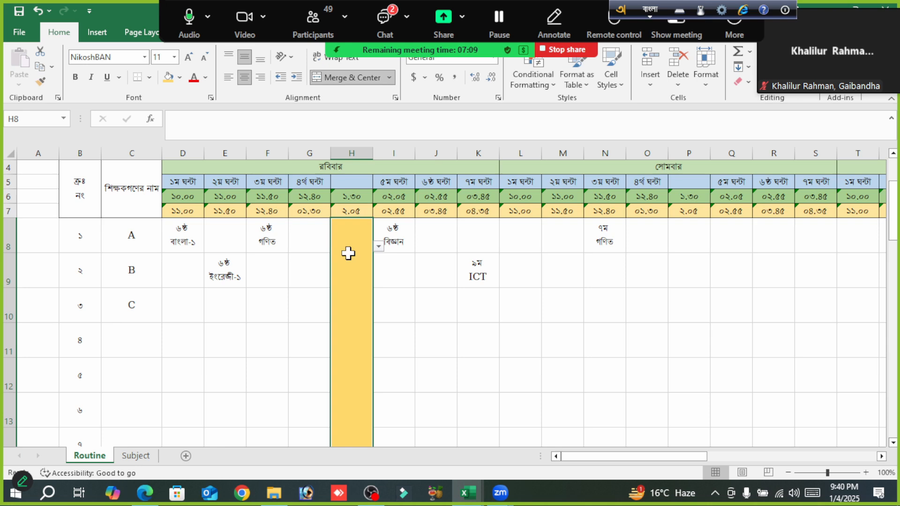
{"action": "left_click", "coordinate": [378, 247]}
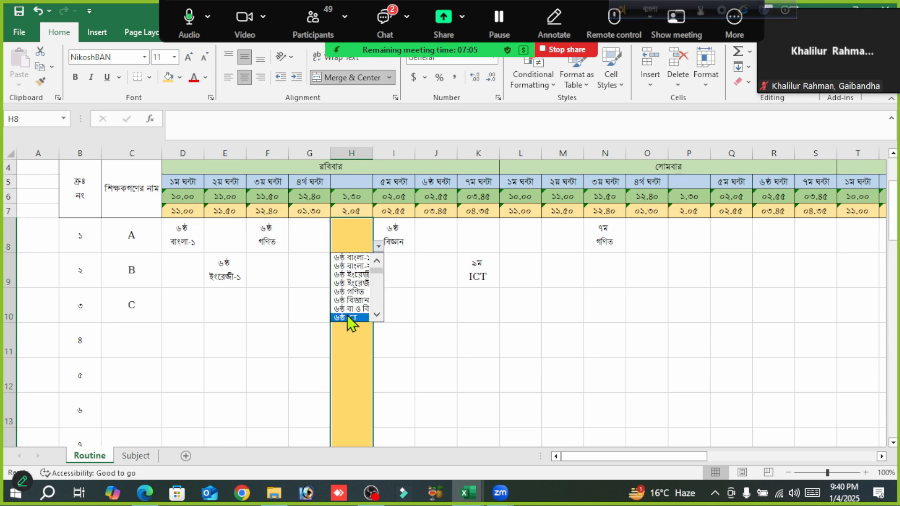
{"action": "scroll", "coordinate": [377, 319], "scroll_direction": "down", "scroll_amount": 7}
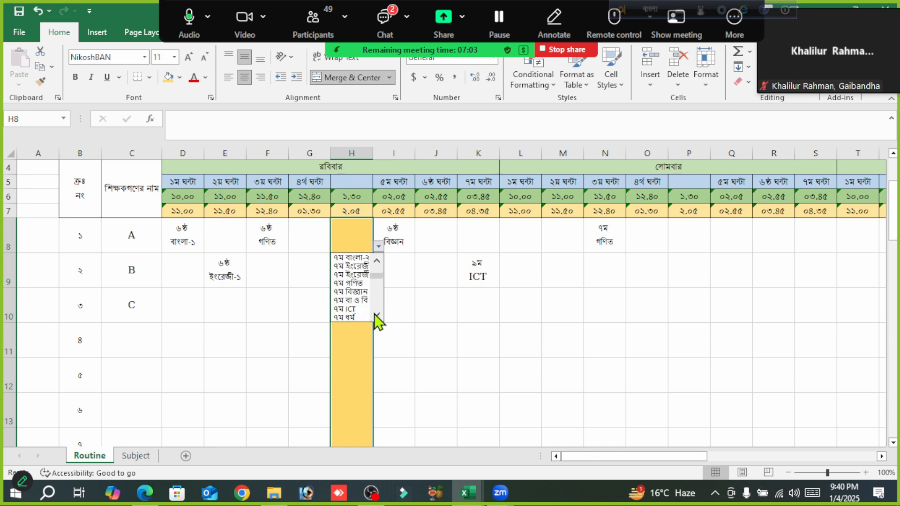
{"action": "scroll", "coordinate": [377, 320], "scroll_direction": "down", "scroll_amount": 4}
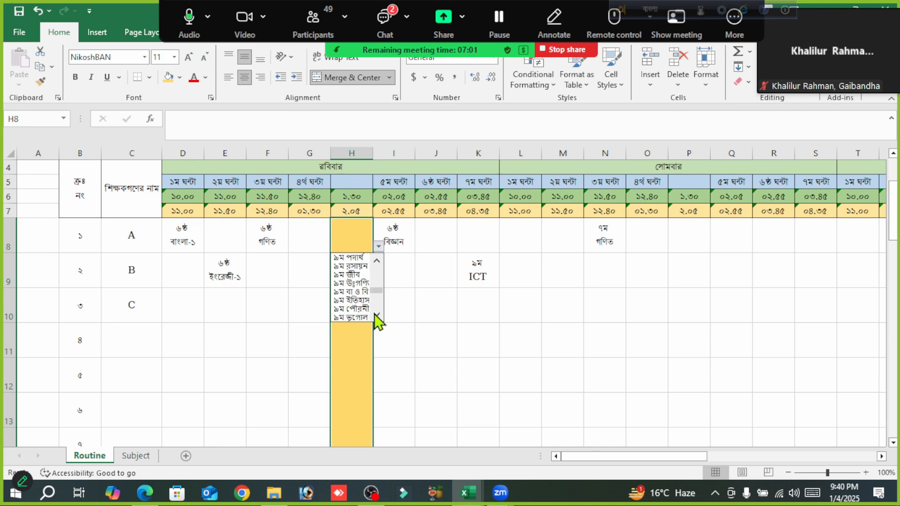
{"action": "key", "text": "Escape"}
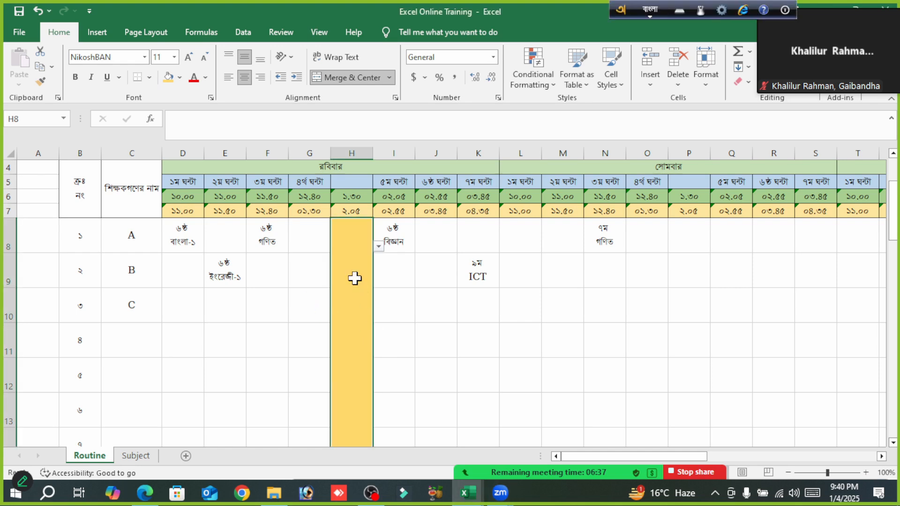
- Remove the subject drop-down from the merged break cell H8 by extending its data validation to all its cells and allowing Any value
{"action": "left_click", "coordinate": [244, 34]}
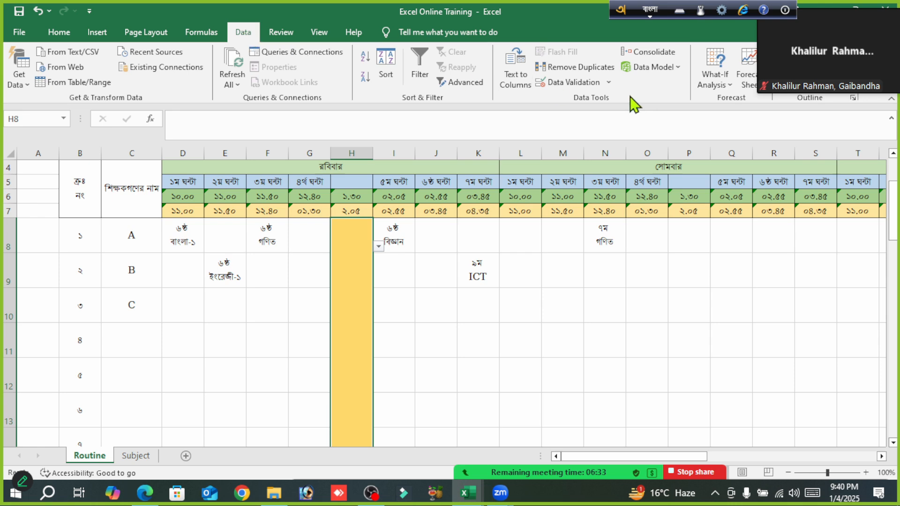
{"action": "left_click", "coordinate": [609, 84]}
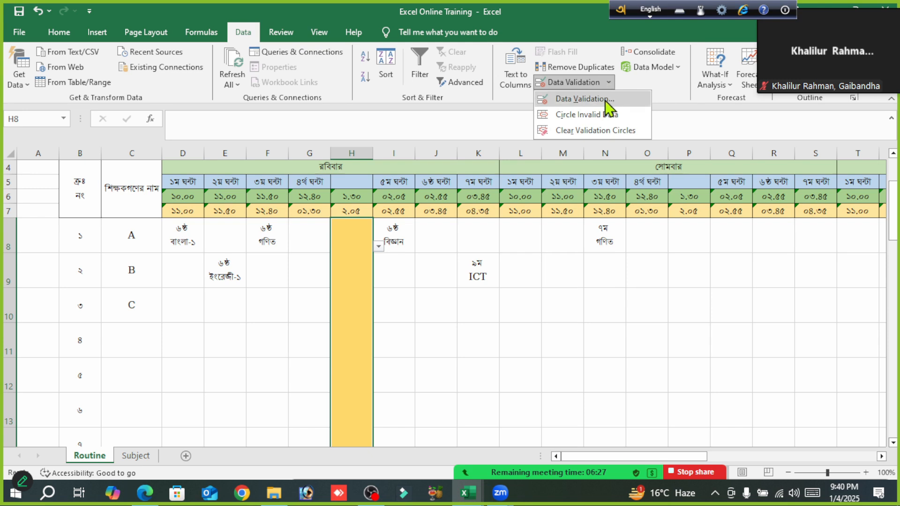
{"action": "left_click", "coordinate": [583, 99]}
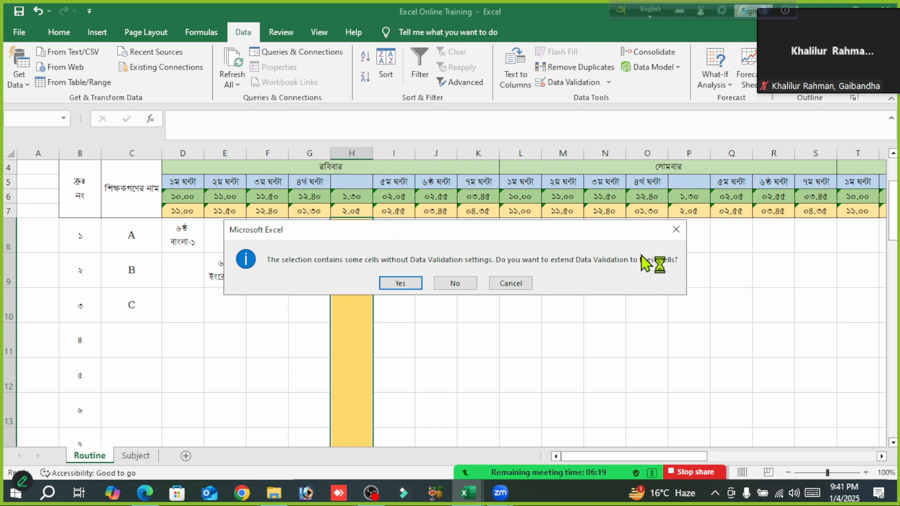
{"action": "left_click", "coordinate": [399, 284]}
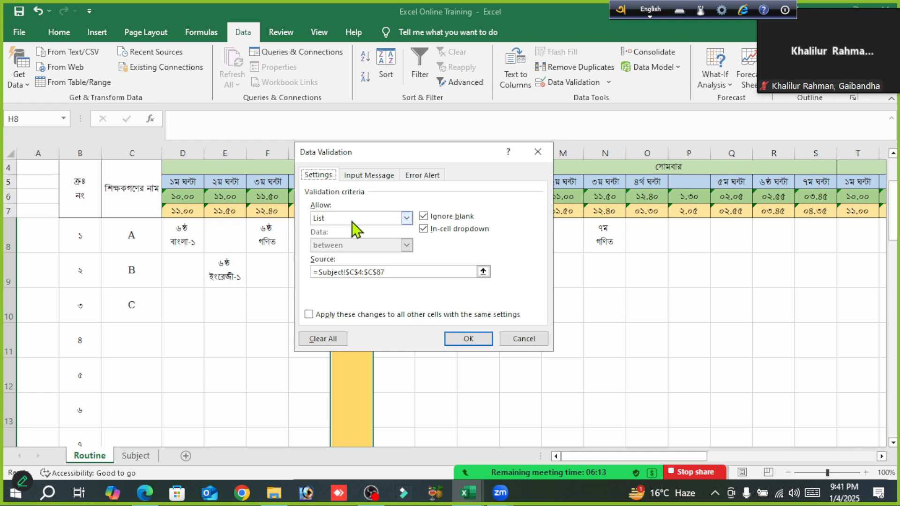
{"action": "left_click", "coordinate": [406, 218]}
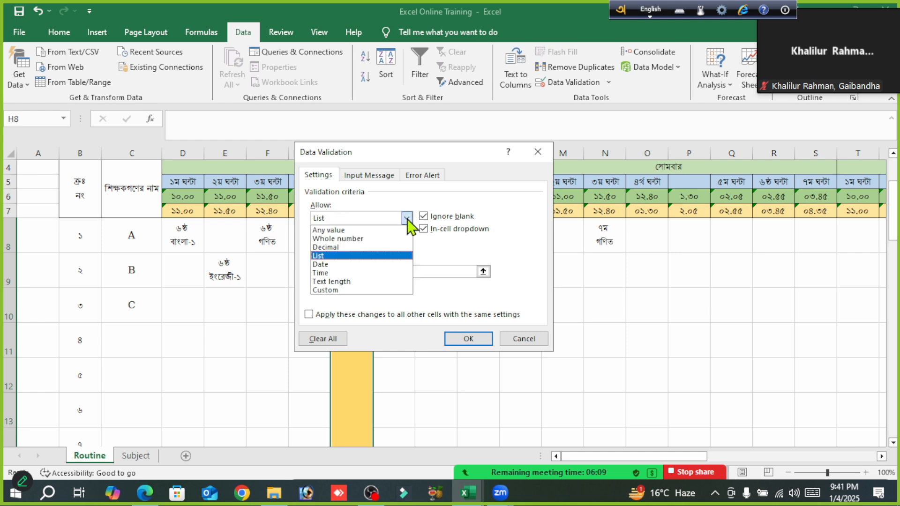
{"action": "left_click", "coordinate": [338, 231]}
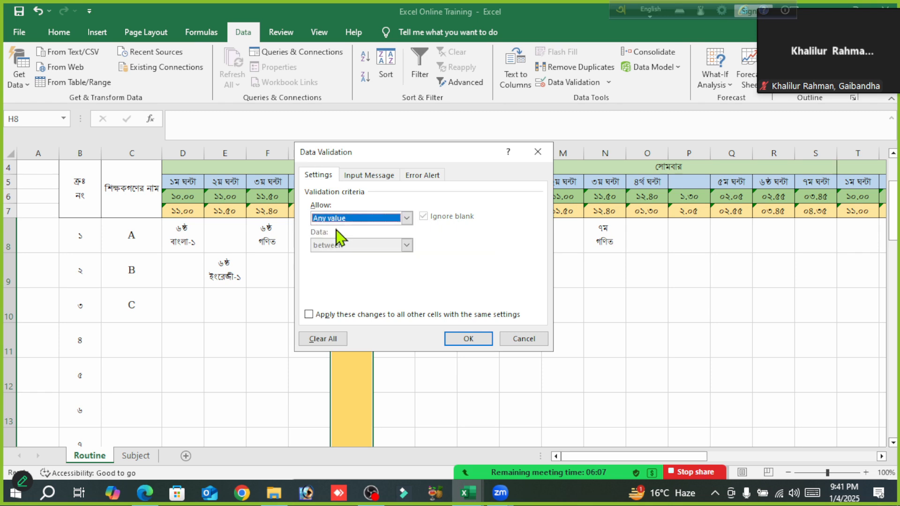
{"action": "left_click", "coordinate": [465, 338]}
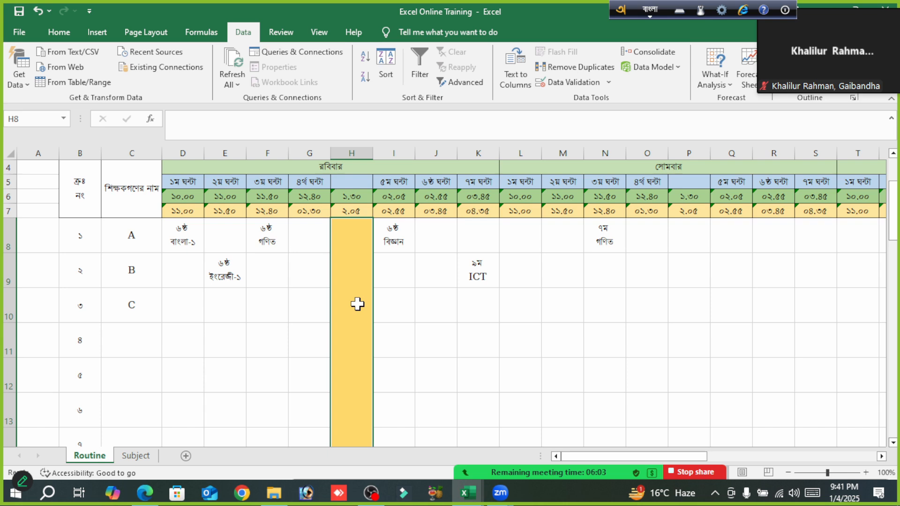
- Enter টিফিন in Bangla in the merged break cell H8 and make it bold at font size 16
{"action": "type", "text": "Tifin"}
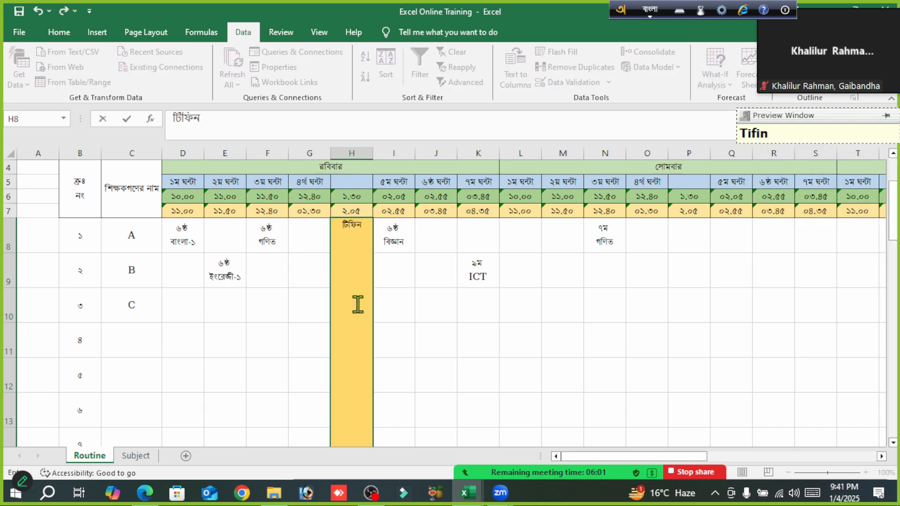
{"action": "key", "text": "Tab"}
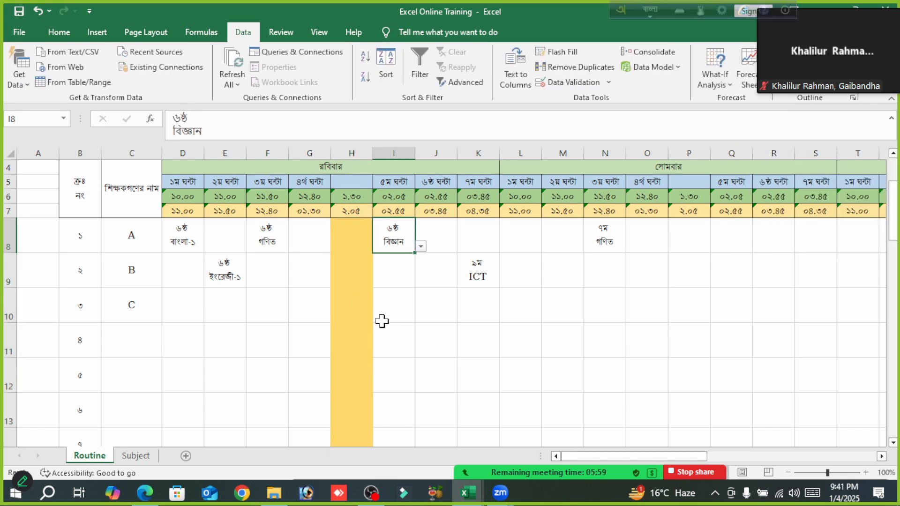
{"action": "left_click", "coordinate": [354, 342]}
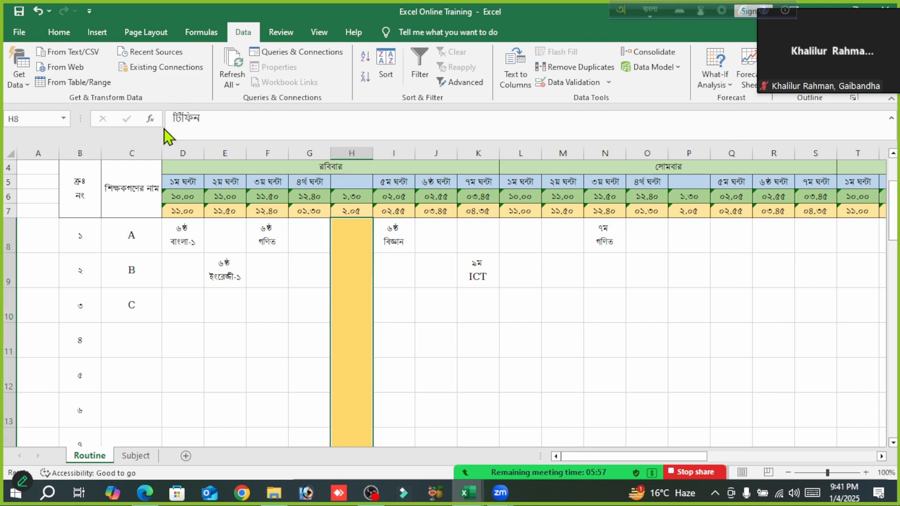
{"action": "left_click", "coordinate": [59, 33]}
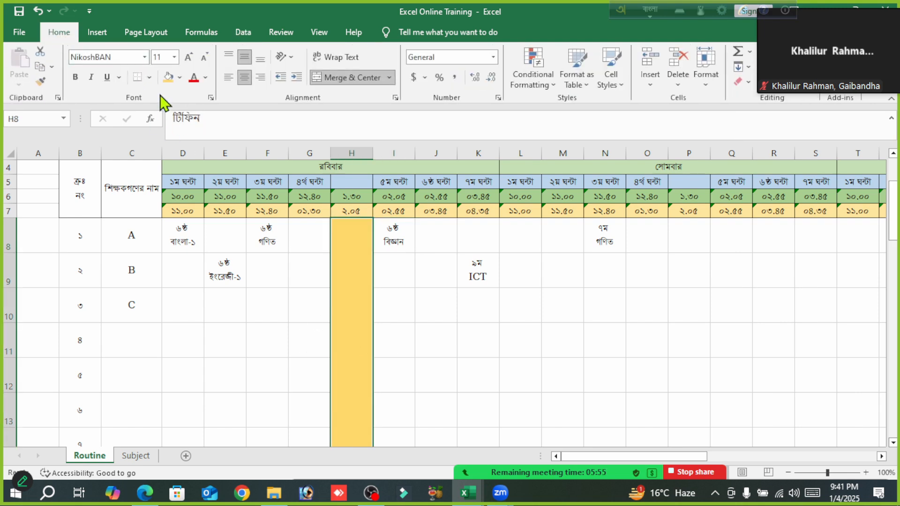
{"action": "left_click", "coordinate": [75, 77]}
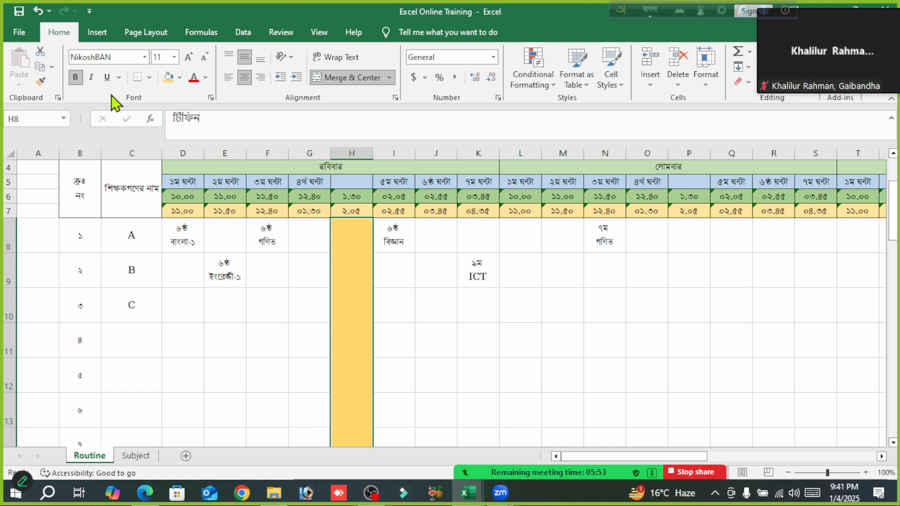
{"action": "left_click", "coordinate": [187, 58]}
{"action": "left_click", "coordinate": [187, 58]}
- Rotate the টিফিন text in H8 up and increase its font size to 20
{"action": "scroll", "coordinate": [500, 325], "scroll_direction": "down", "scroll_amount": 5}
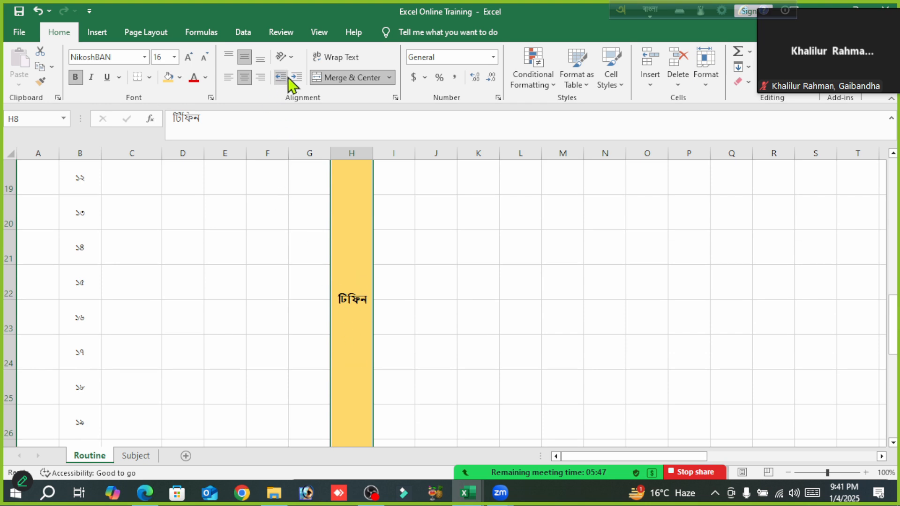
{"action": "left_click", "coordinate": [294, 55]}
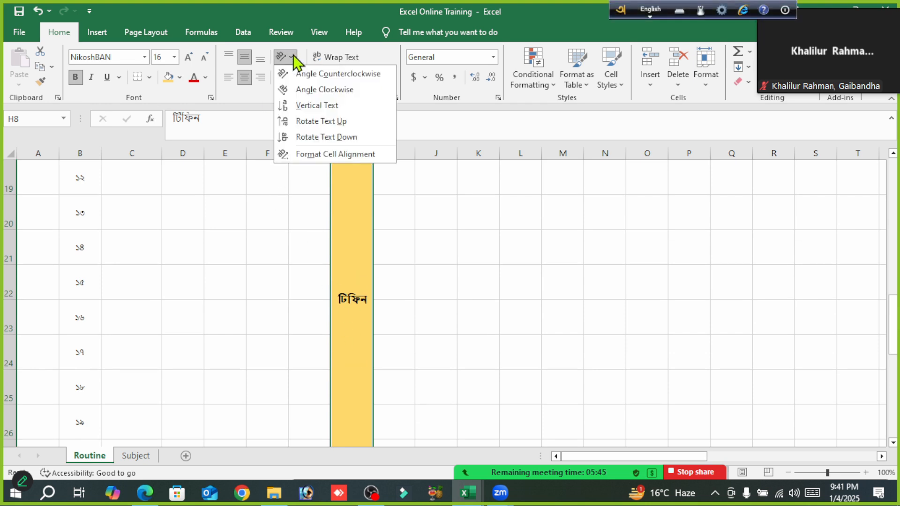
{"action": "left_click", "coordinate": [319, 120]}
{"action": "scroll", "coordinate": [488, 408], "scroll_direction": "down", "scroll_amount": 4}
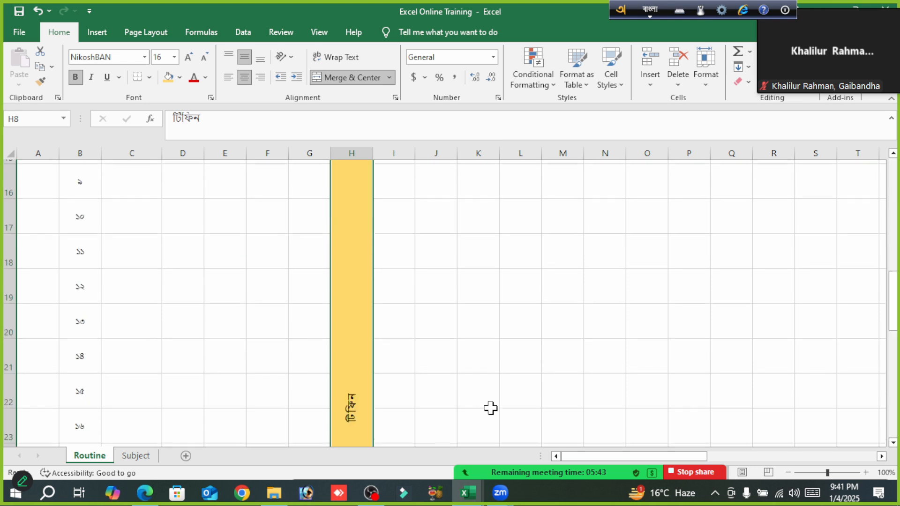
{"action": "left_click", "coordinate": [187, 59]}
{"action": "left_click", "coordinate": [188, 58]}
{"action": "scroll", "coordinate": [547, 388], "scroll_direction": "down", "scroll_amount": 8}
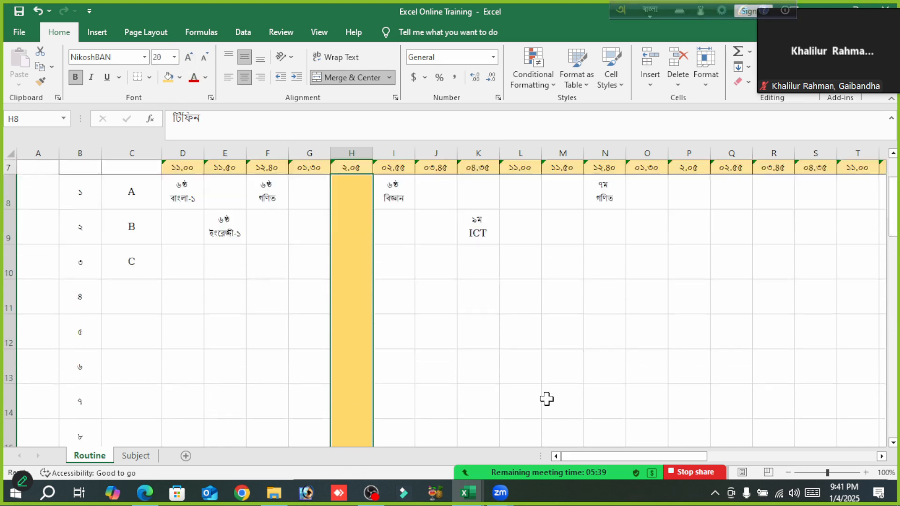
{"action": "scroll", "coordinate": [547, 388], "scroll_direction": "down", "scroll_amount": 1}
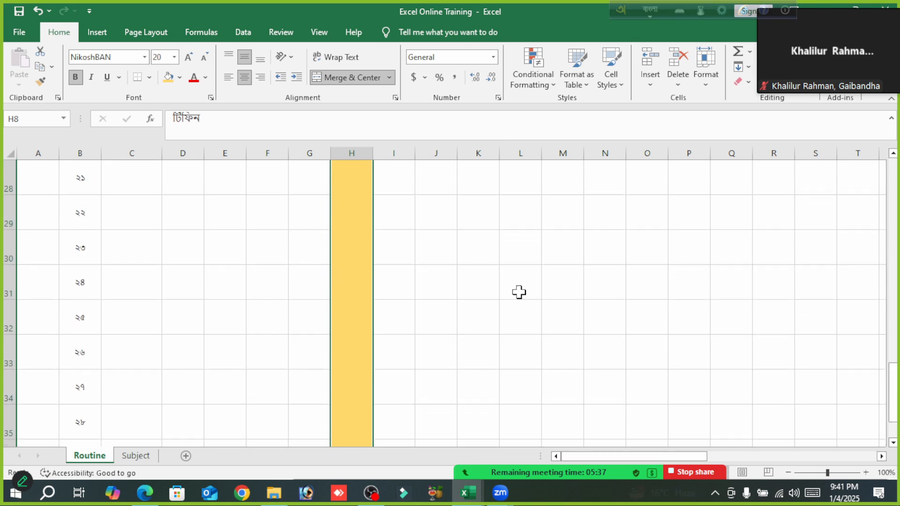
{"action": "scroll", "coordinate": [519, 292], "scroll_direction": "up", "scroll_amount": 3}
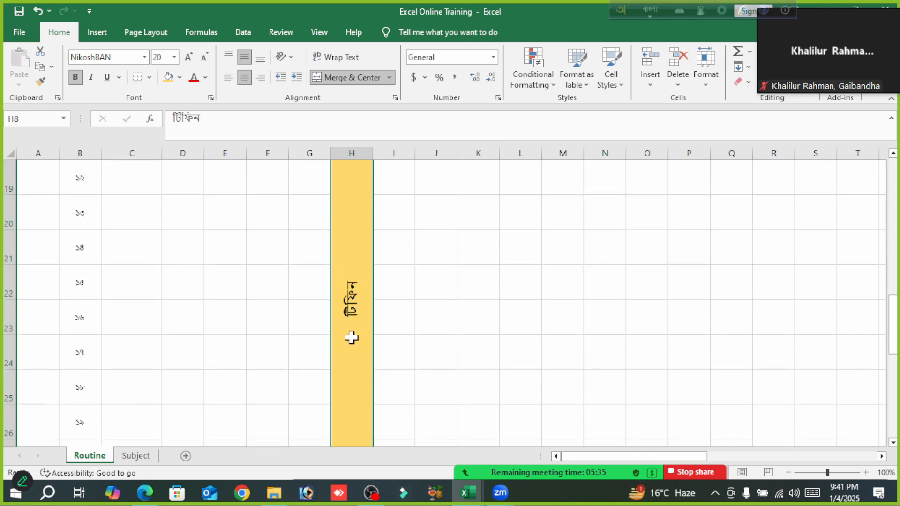
{"action": "scroll", "coordinate": [712, 327], "scroll_direction": "up", "scroll_amount": 5}
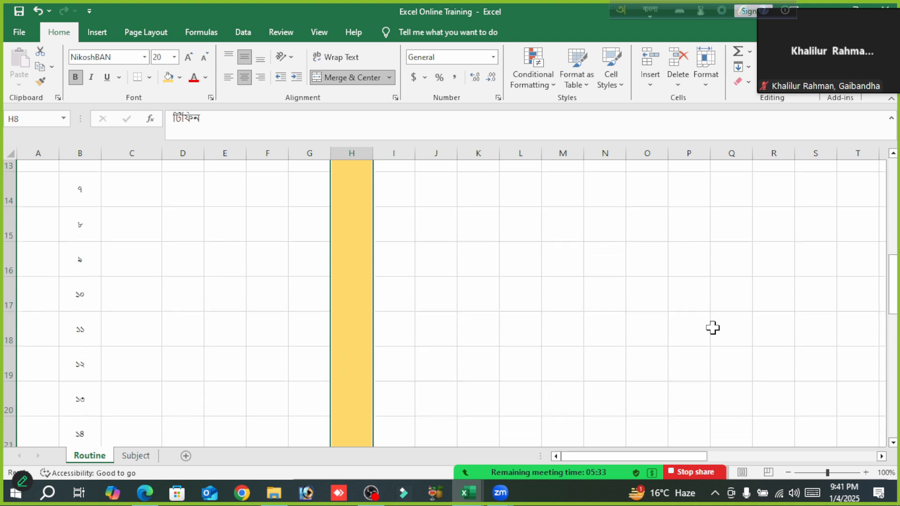
{"action": "left_click", "coordinate": [616, 340]}
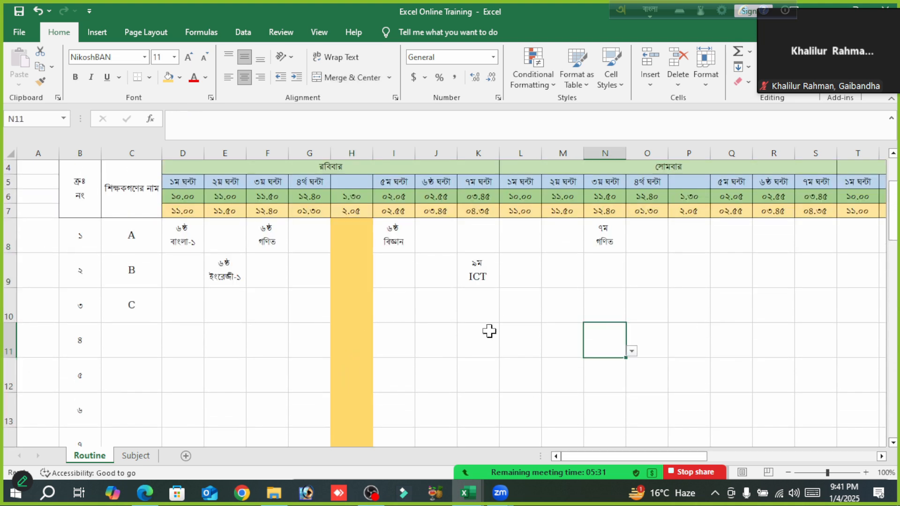
- Copy the merged টিফিন column at H8 and paste it into the সোমবার break column starting at P8
{"action": "left_click", "coordinate": [348, 300]}
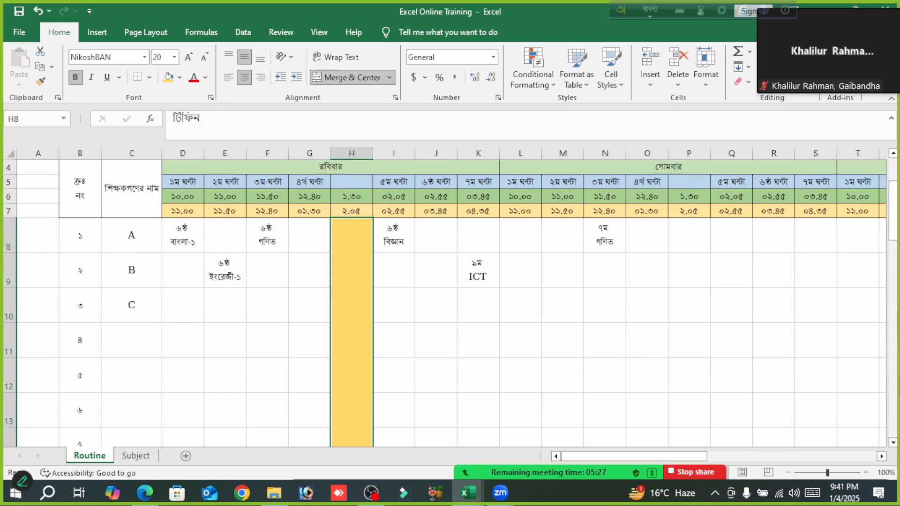
{"action": "key", "text": "ctrl+c"}
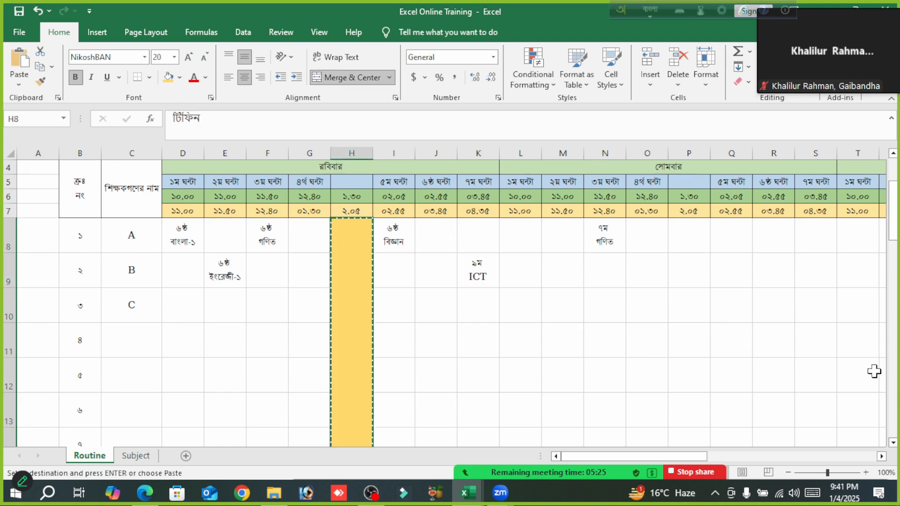
{"action": "left_click", "coordinate": [688, 229]}
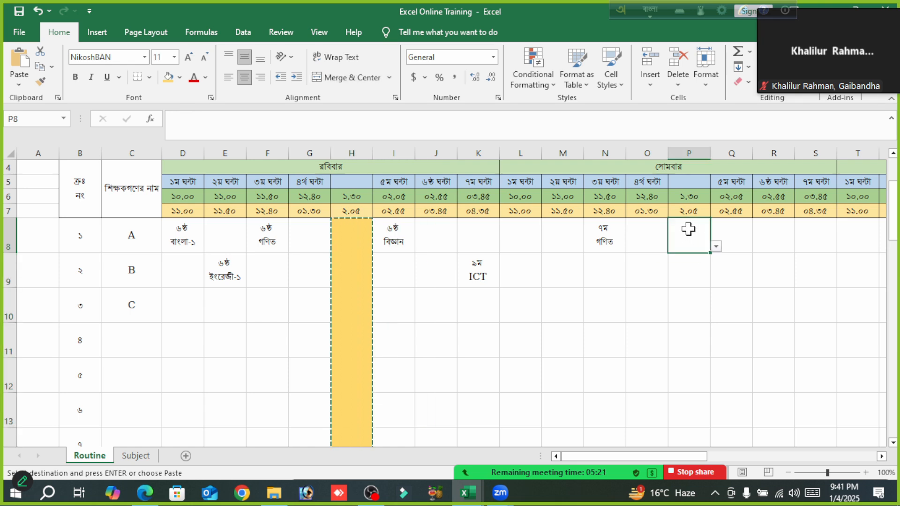
{"action": "key", "text": "ctrl+v"}
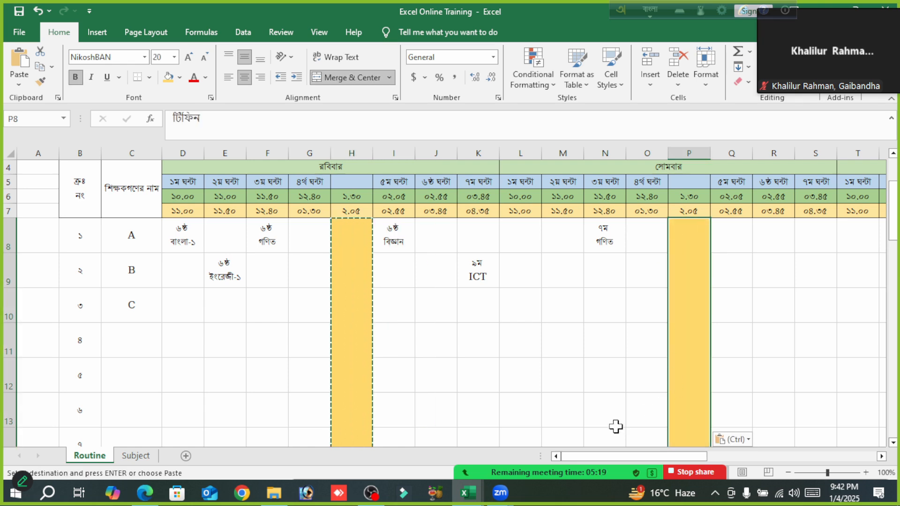
- Paste the copied টিফিন column into the মঙ্গলবার break column at X8 and the বুধবার break column at AF8
{"action": "left_click_drag", "start_coordinate": [698, 457], "coordinate": [812, 457]}
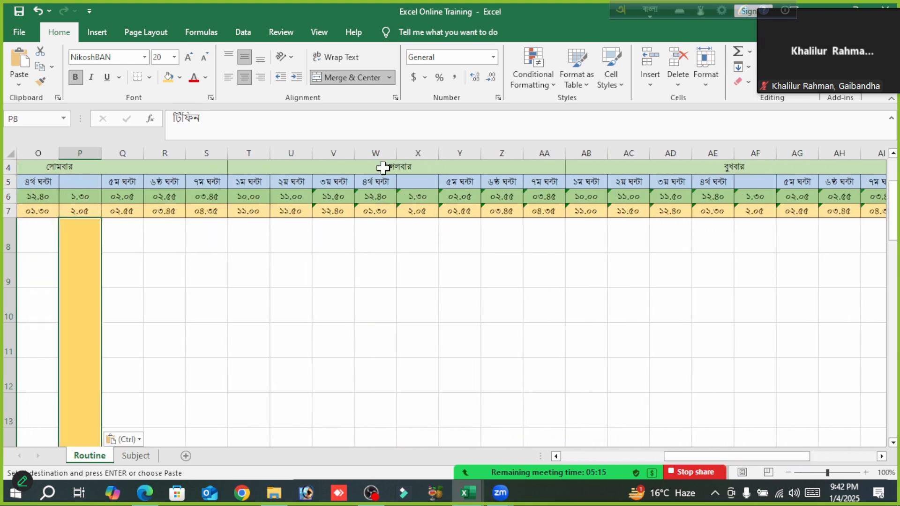
{"action": "left_click", "coordinate": [420, 230]}
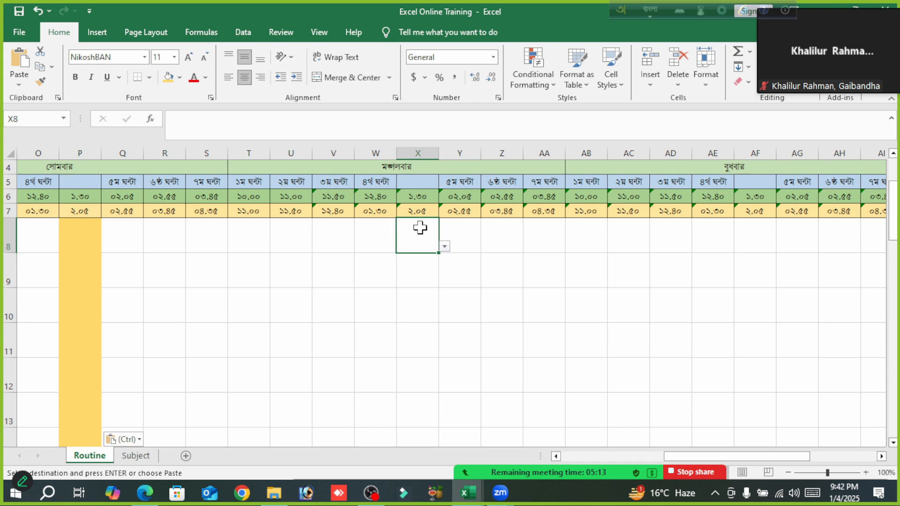
{"action": "key", "text": "ctrl+v"}
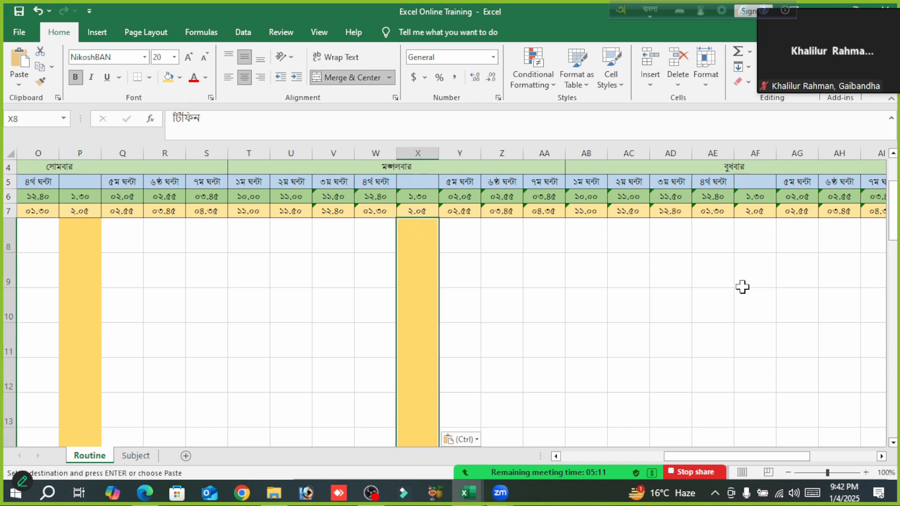
{"action": "left_click", "coordinate": [757, 232]}
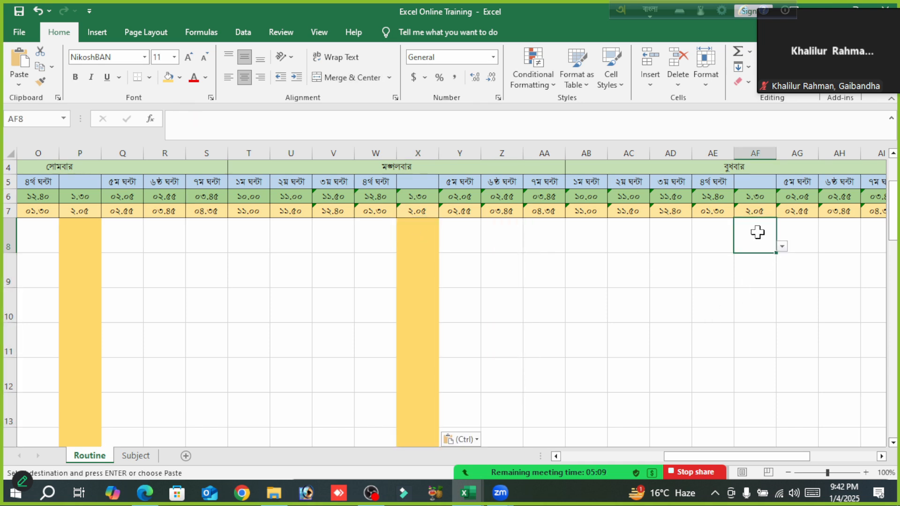
{"action": "key", "text": "ctrl+v"}
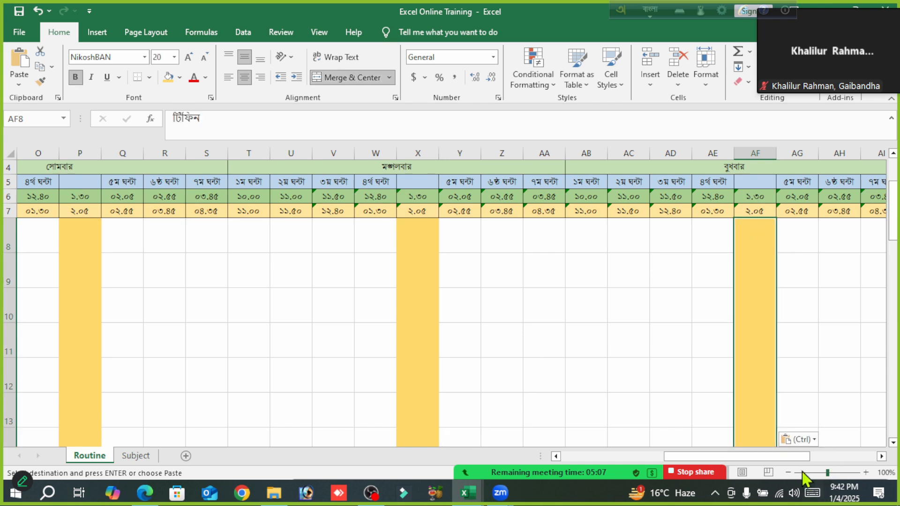
- Paste the copied টিফিন column into the বৃহস্পতিবার break column at AN8 and check the pasted columns
{"action": "left_click_drag", "start_coordinate": [797, 457], "coordinate": [865, 458]}
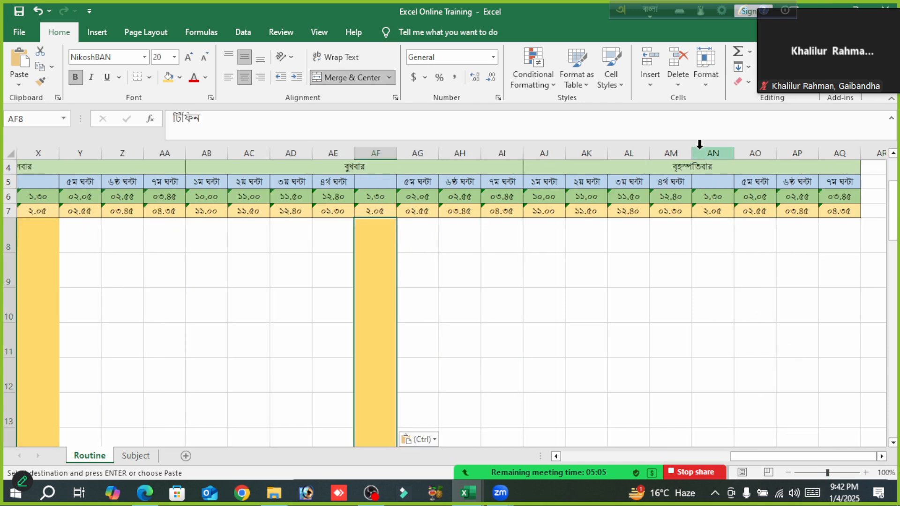
{"action": "left_click", "coordinate": [713, 237]}
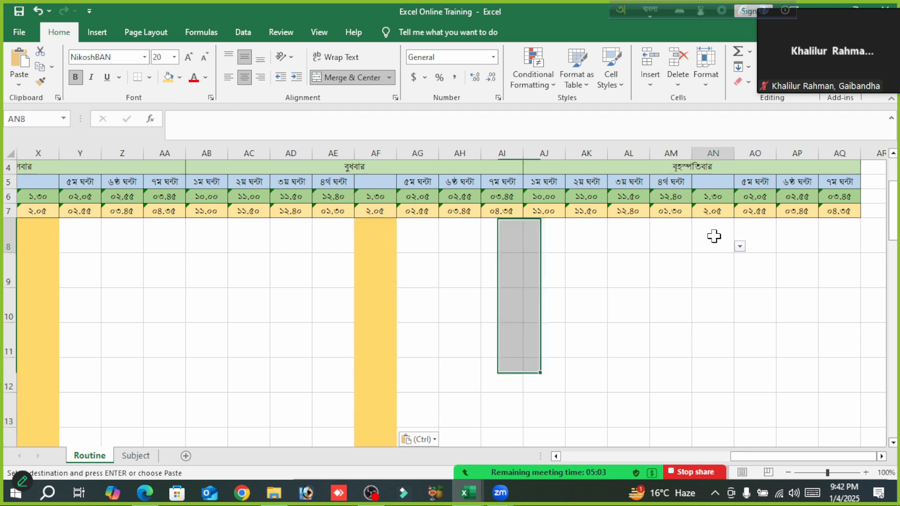
{"action": "key", "text": "ctrl+v"}
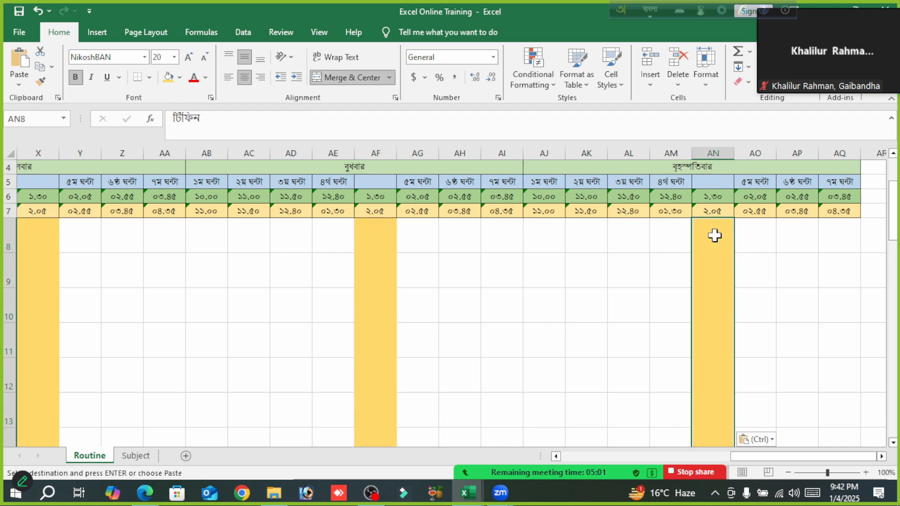
{"action": "scroll", "coordinate": [569, 299], "scroll_direction": "down", "scroll_amount": 2}
{"action": "scroll", "coordinate": [569, 298], "scroll_direction": "down", "scroll_amount": 2}
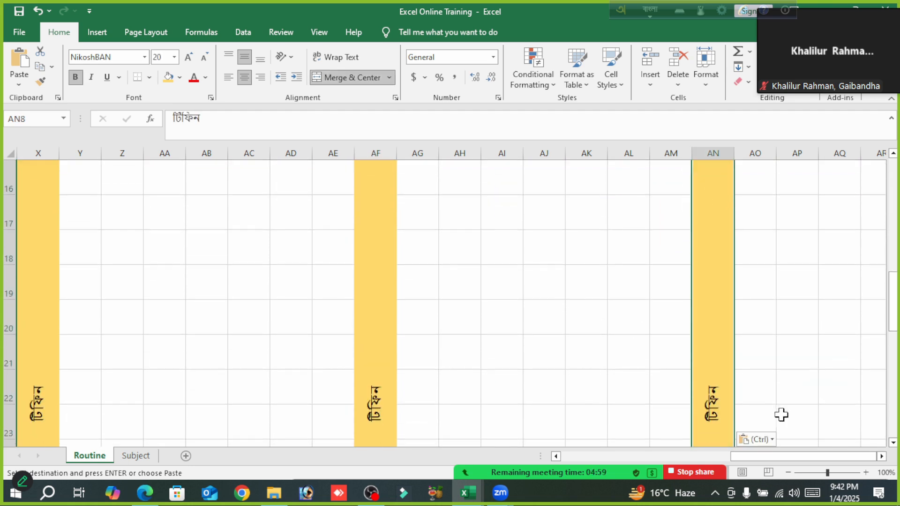
{"action": "scroll", "coordinate": [506, 350], "scroll_direction": "up", "scroll_amount": 5}
{"action": "left_click_drag", "start_coordinate": [806, 456], "coordinate": [551, 445]}
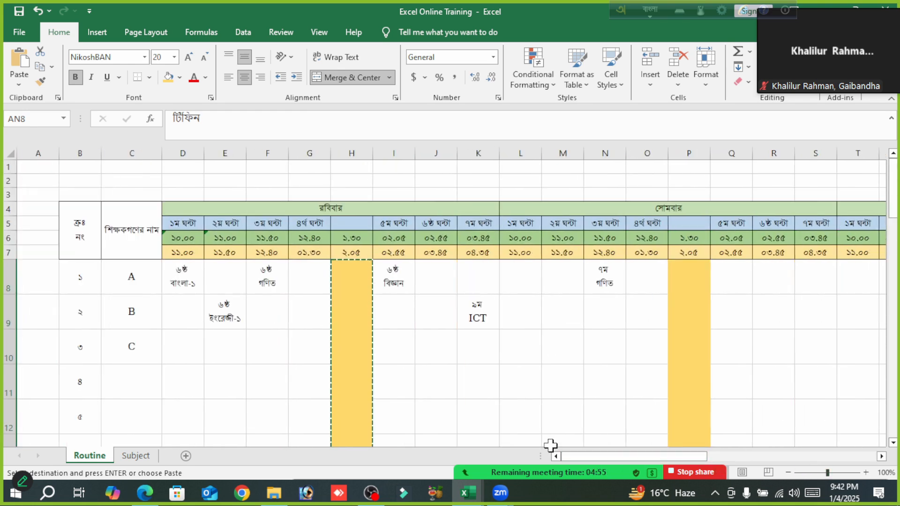
{"action": "left_click", "coordinate": [568, 383]}
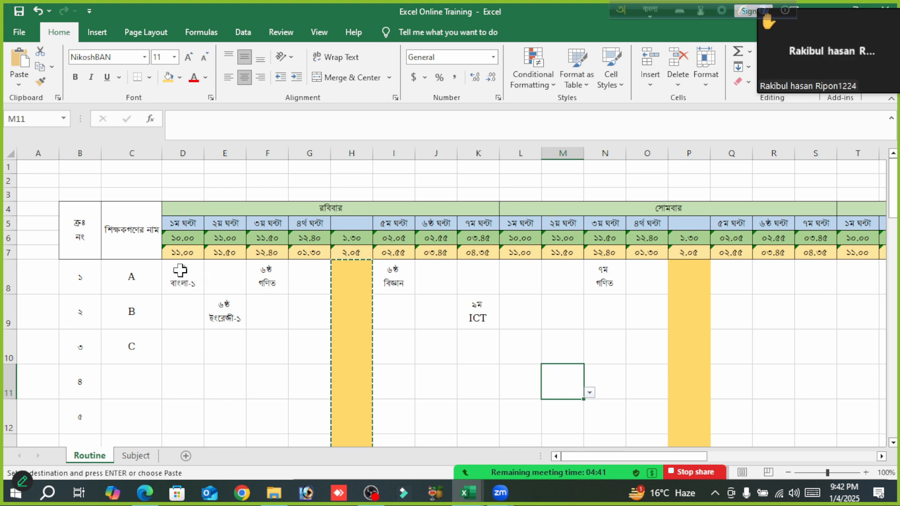
- Fill the রবিবার period cells from D8 to K37 with a light green theme colour
{"action": "left_click_drag", "start_coordinate": [180, 270], "coordinate": [458, 411]}
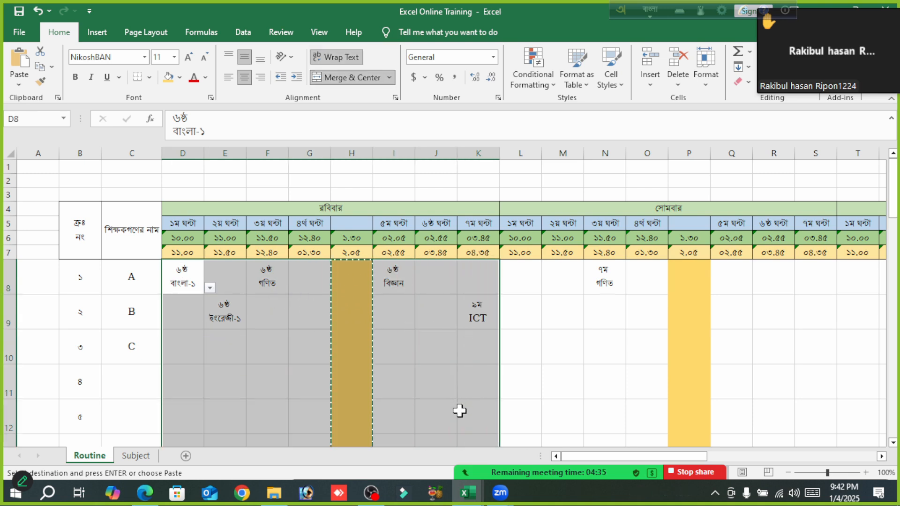
{"action": "scroll", "coordinate": [459, 411], "scroll_direction": "down", "scroll_amount": 5}
{"action": "scroll", "coordinate": [459, 411], "scroll_direction": "down", "scroll_amount": 8}
{"action": "scroll", "coordinate": [460, 411], "scroll_direction": "up", "scroll_amount": 11}
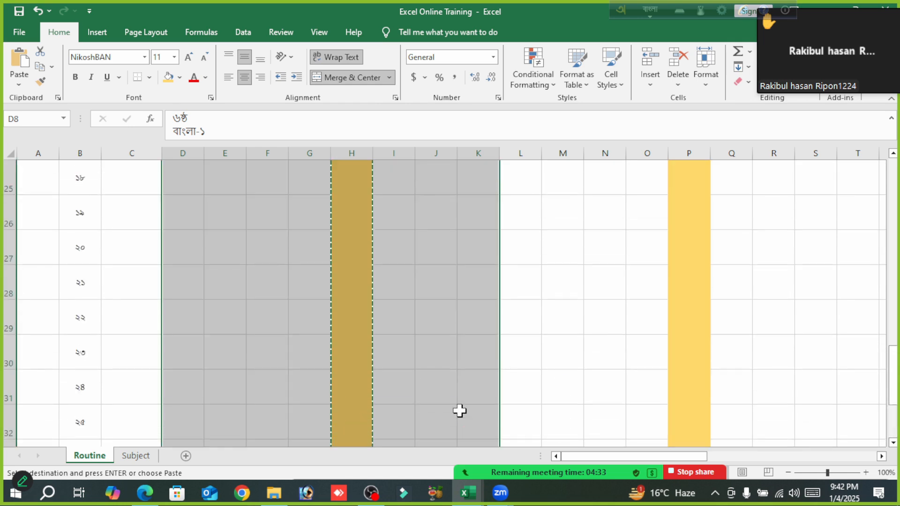
{"action": "scroll", "coordinate": [324, 308], "scroll_direction": "up", "scroll_amount": 3}
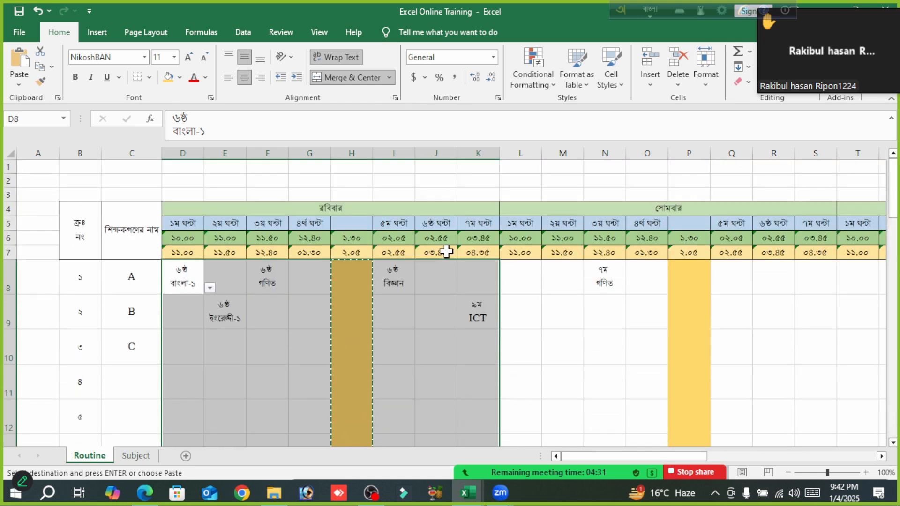
{"action": "left_click", "coordinate": [180, 78]}
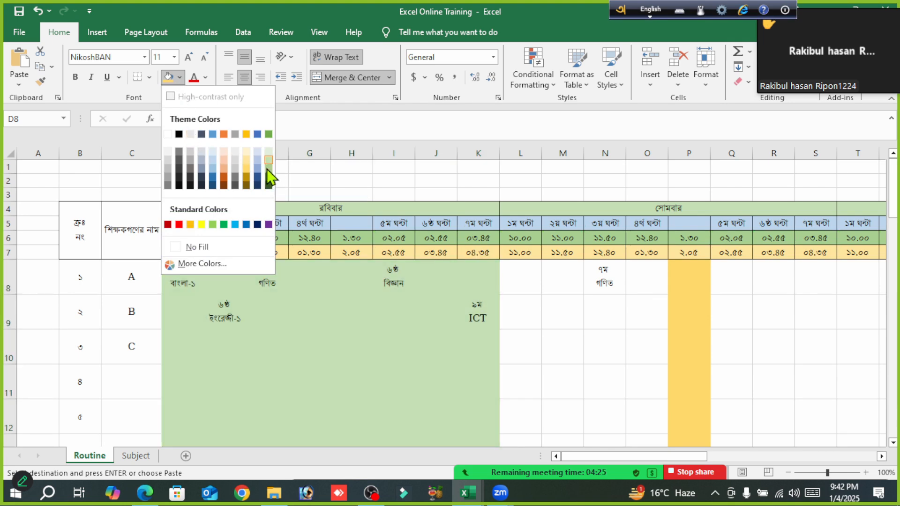
{"action": "left_click", "coordinate": [268, 175]}
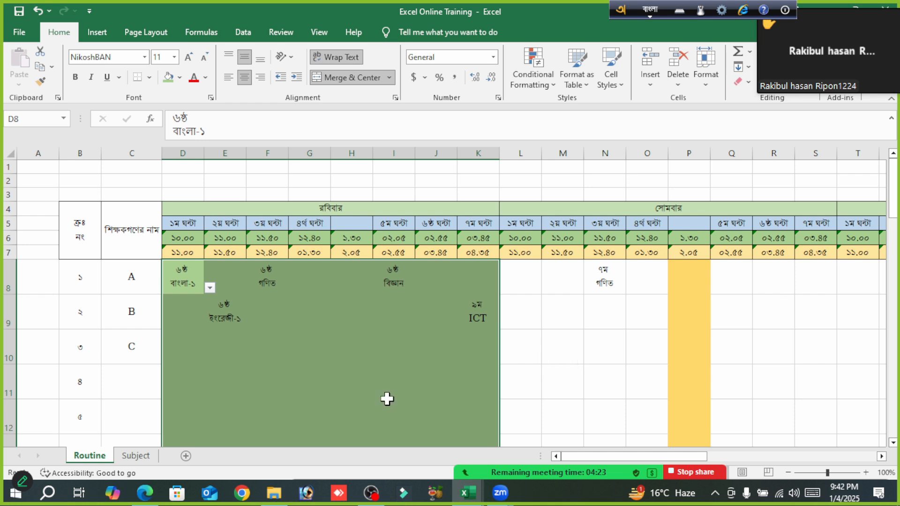
- Refill the merged রবিবার টিফিন column at H8 with light gold and check the coloured block
{"action": "left_click", "coordinate": [352, 310]}
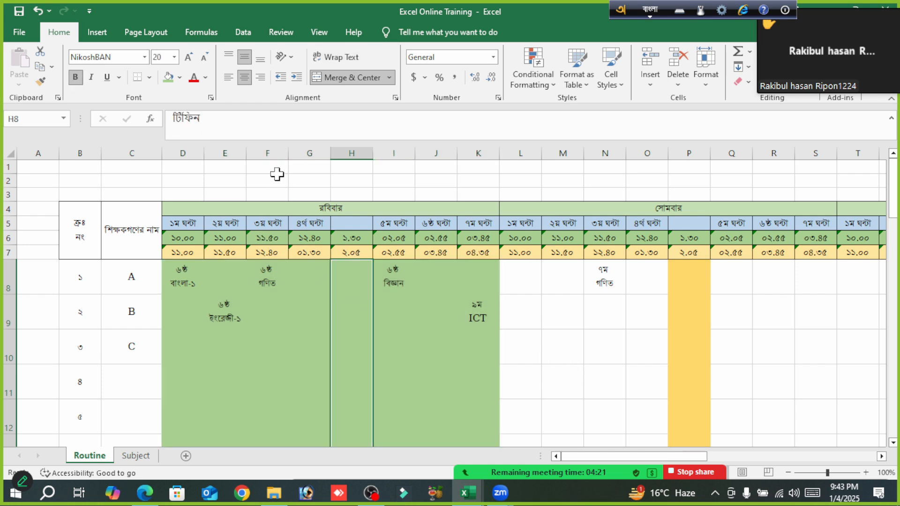
{"action": "left_click", "coordinate": [205, 78]}
{"action": "left_click", "coordinate": [206, 80]}
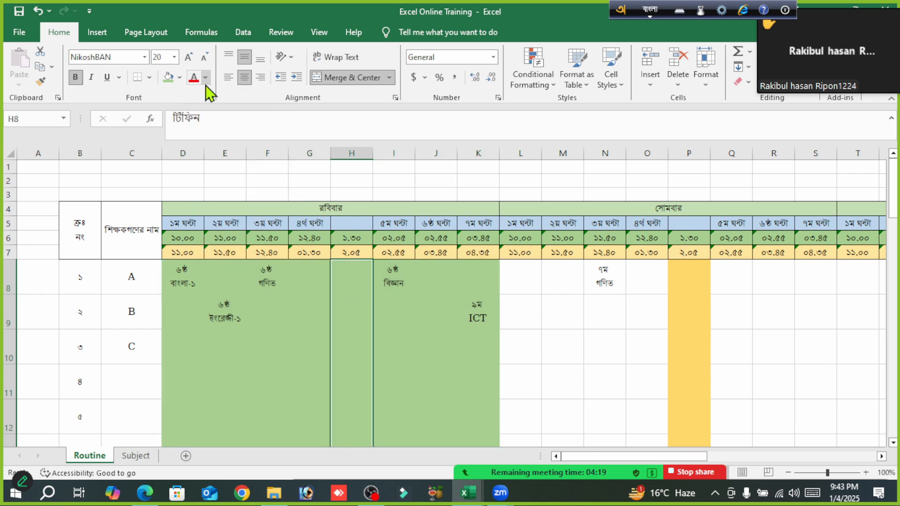
{"action": "left_click", "coordinate": [180, 78]}
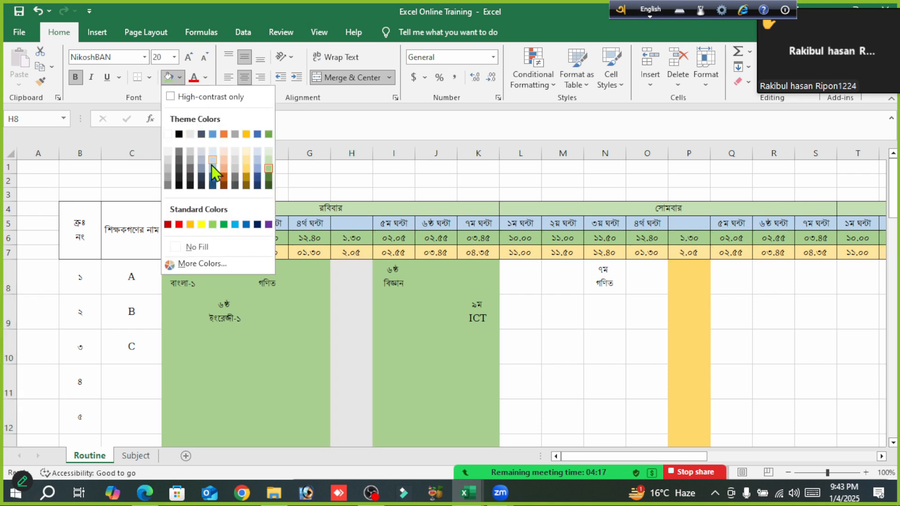
{"action": "left_click", "coordinate": [247, 160]}
{"action": "left_click", "coordinate": [579, 345]}
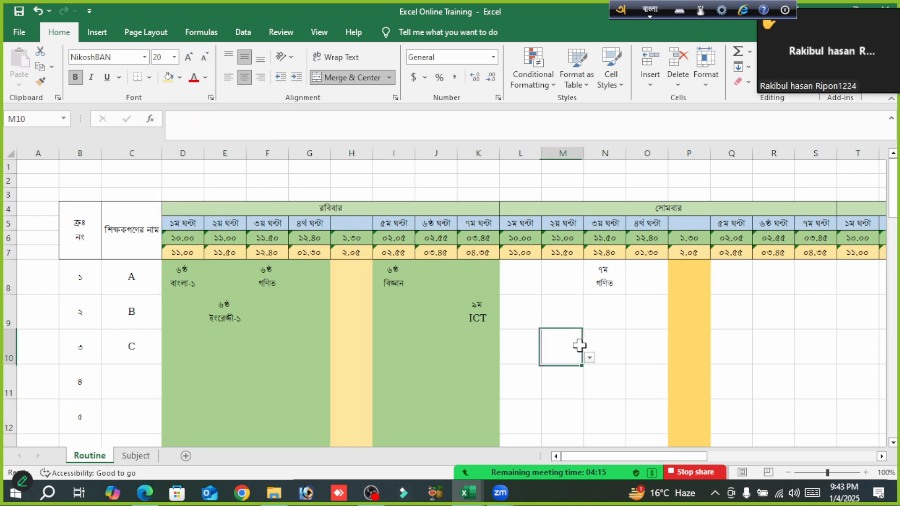
{"action": "mouse_move", "coordinate": [567, 475]}
{"action": "scroll", "coordinate": [759, 323], "scroll_direction": "down", "scroll_amount": 2}
{"action": "scroll", "coordinate": [760, 323], "scroll_direction": "up", "scroll_amount": 2}
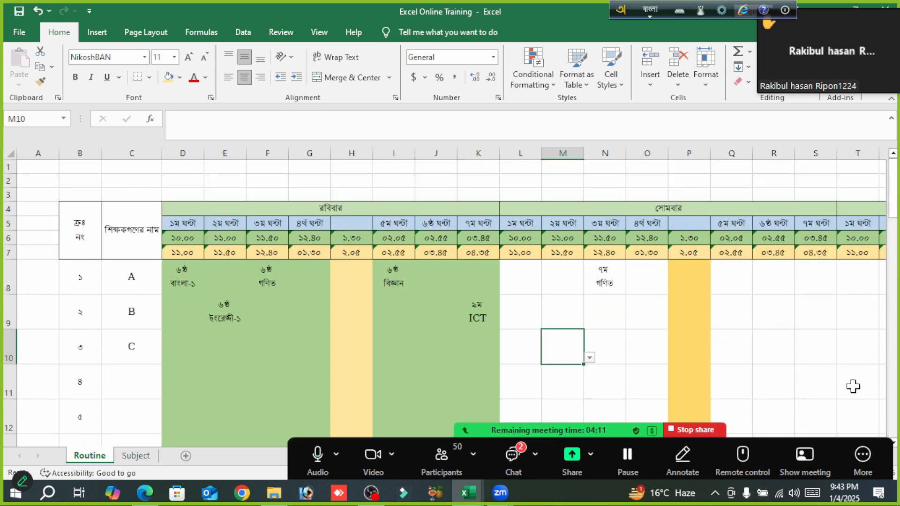
- Fill the মঙ্গলবার block from column T to AA, starting at row 8, with light blue
{"action": "left_click", "coordinate": [516, 276]}
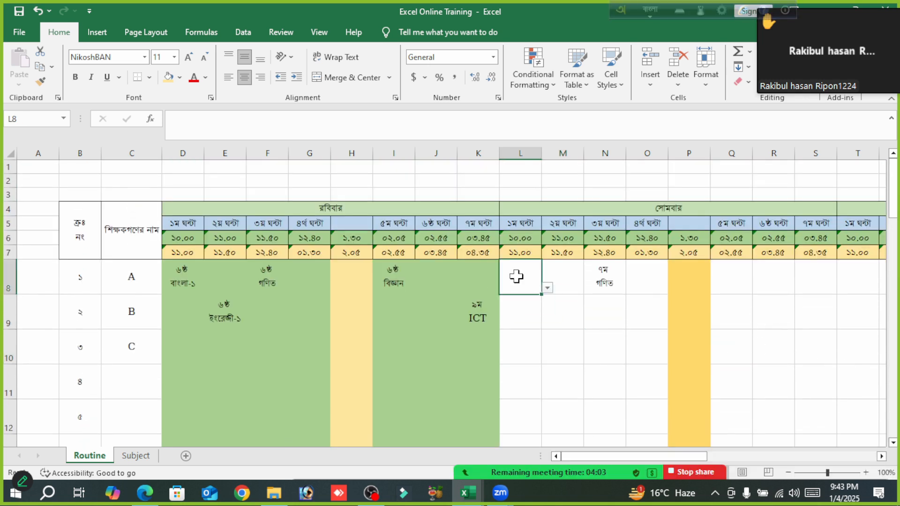
{"action": "key", "text": "Right"}
{"action": "key", "text": "Right"}
{"action": "key", "text": "Right"}
{"action": "key", "text": "Right"}
{"action": "key", "text": "Right"}
{"action": "scroll", "coordinate": [517, 277], "scroll_direction": "down", "scroll_amount": 2}
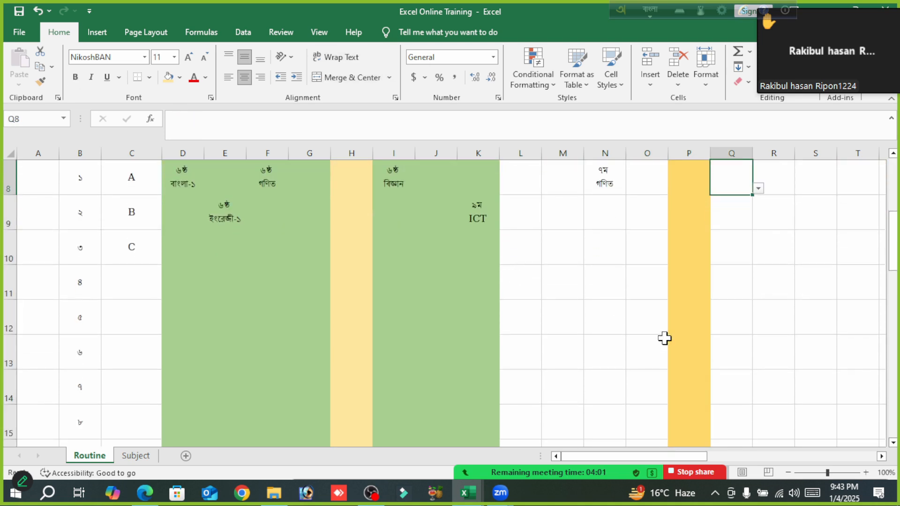
{"action": "scroll", "coordinate": [749, 339], "scroll_direction": "up", "scroll_amount": 3}
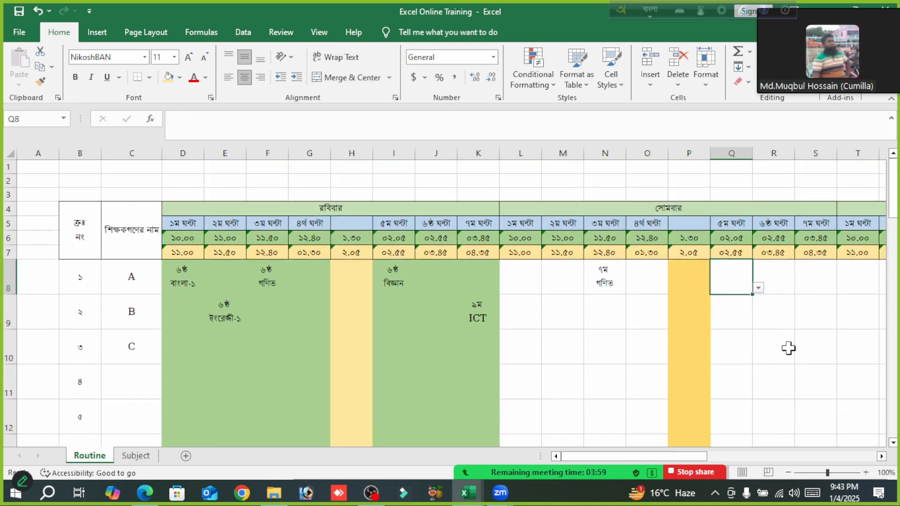
{"action": "key", "text": "Right"}
{"action": "key", "text": "Right"}
{"action": "key", "text": "Right"}
{"action": "key", "text": "Right"}
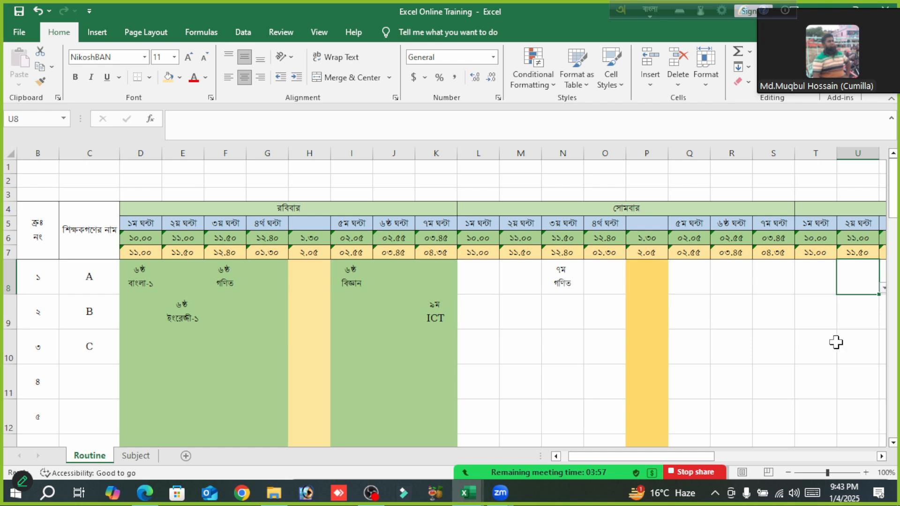
{"action": "left_click_drag", "start_coordinate": [816, 266], "coordinate": [633, 318]}
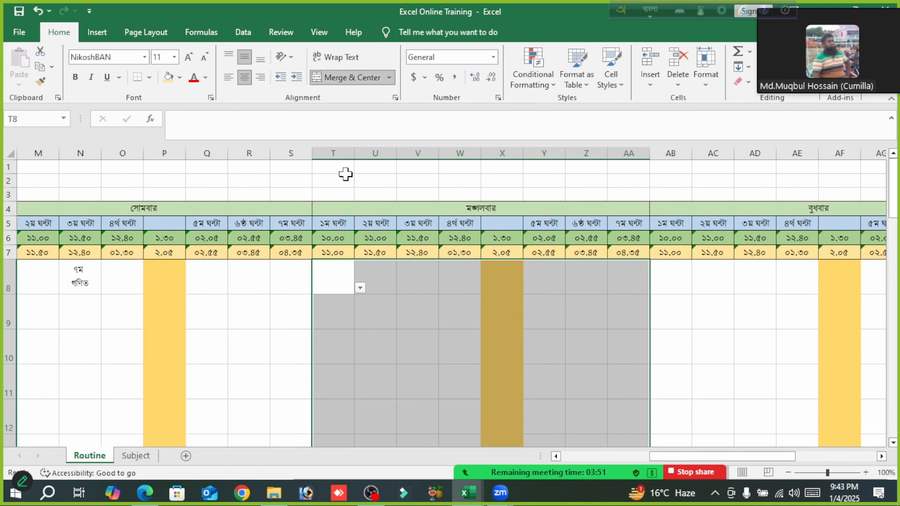
{"action": "left_click", "coordinate": [180, 77]}
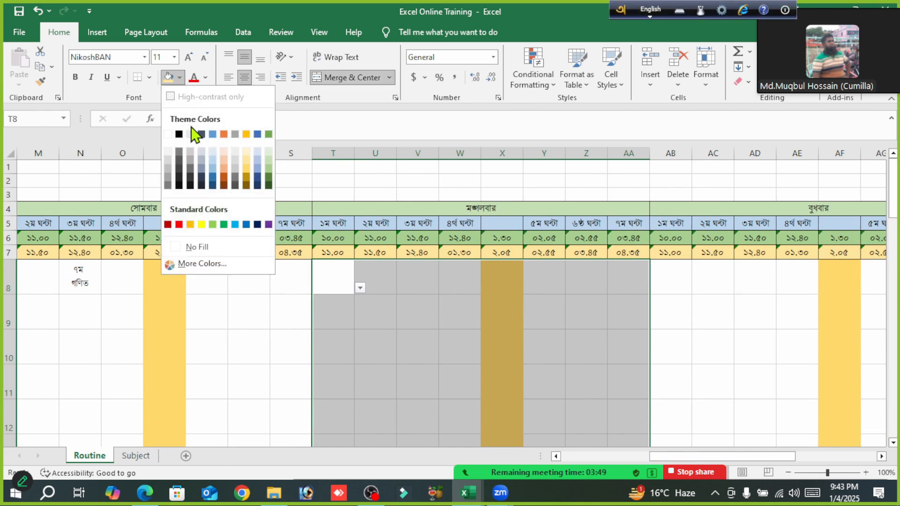
{"action": "left_click", "coordinate": [214, 162]}
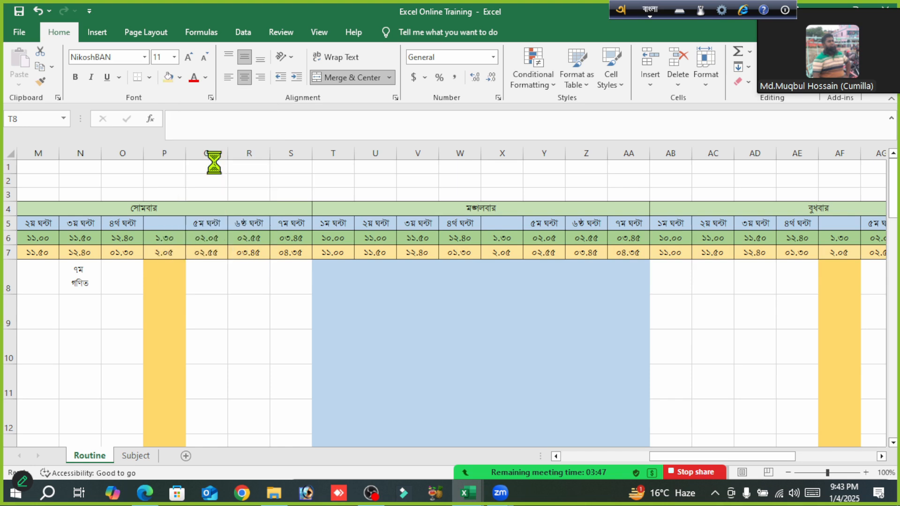
- Refill the merged মঙ্গলবার টিফিন column at X8 with light gold
{"action": "left_click", "coordinate": [502, 297]}
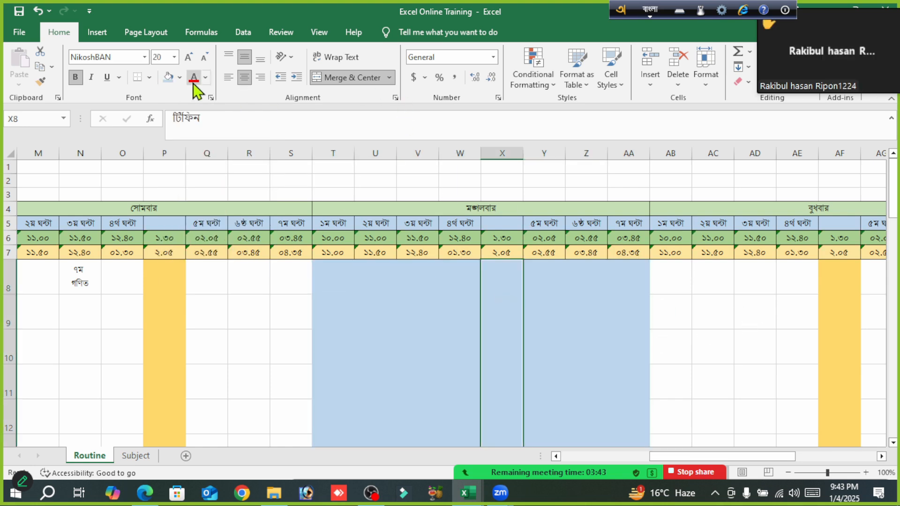
{"action": "left_click", "coordinate": [178, 77]}
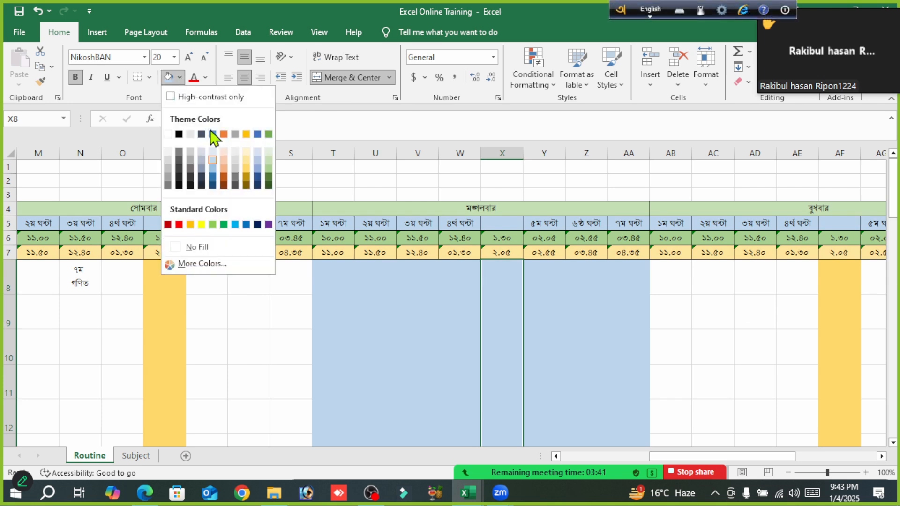
{"action": "left_click", "coordinate": [245, 169]}
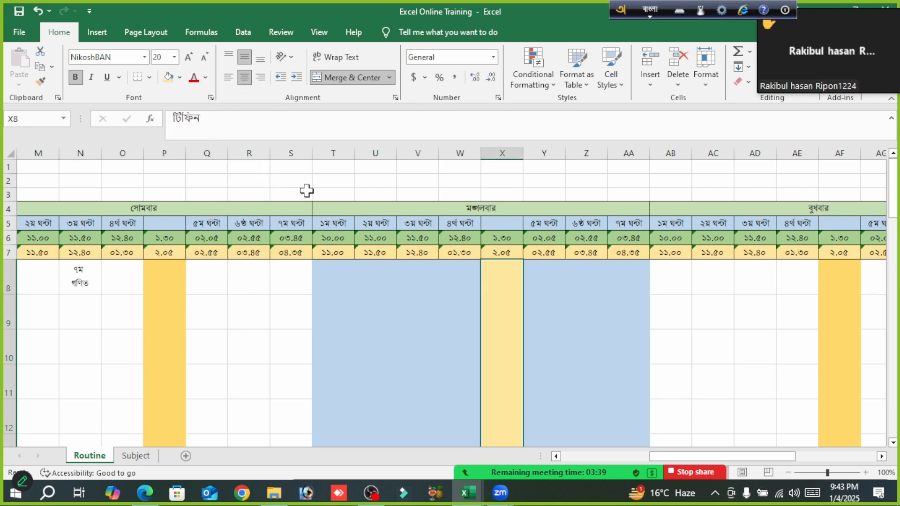
- Fill the বৃহস্পতিবার block from column AJ to AQ, starting at row 8, with the same light green as রবিবার
{"action": "left_click_drag", "start_coordinate": [747, 457], "coordinate": [827, 457]}
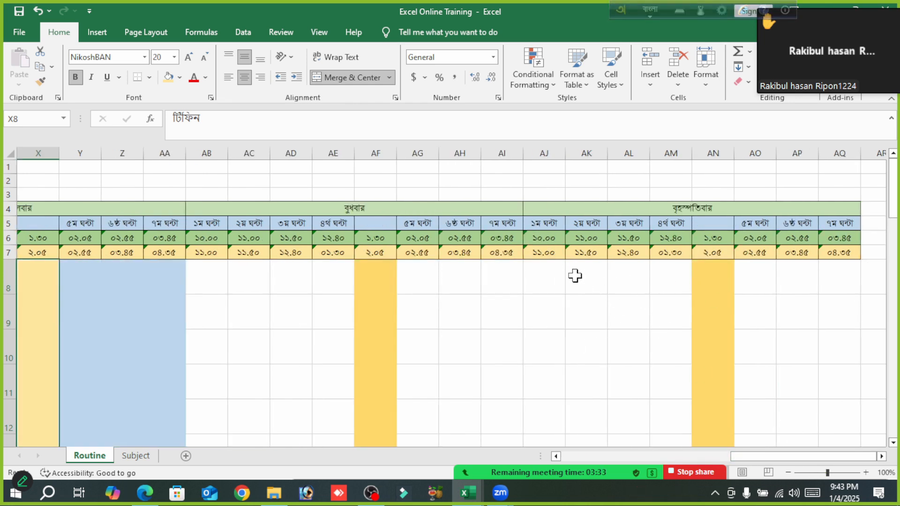
{"action": "left_click_drag", "start_coordinate": [544, 270], "coordinate": [852, 322]}
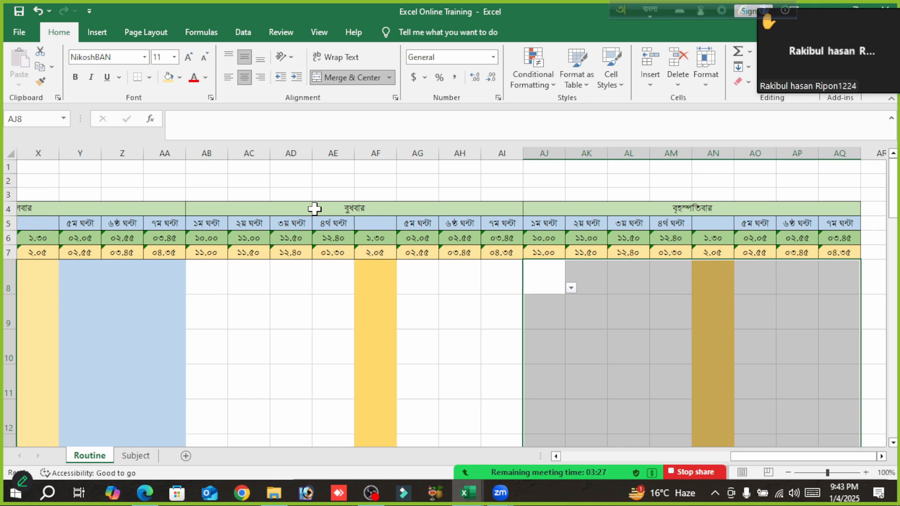
{"action": "left_click", "coordinate": [179, 78]}
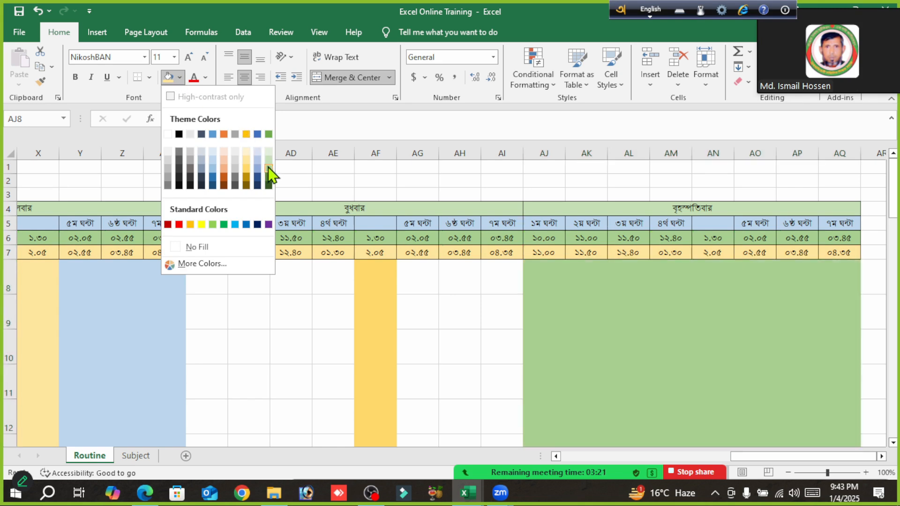
{"action": "left_click", "coordinate": [269, 169]}
- Refill the merged বৃহস্পতিবার টিফিন column at AN8 with light gold
{"action": "left_click", "coordinate": [715, 328]}
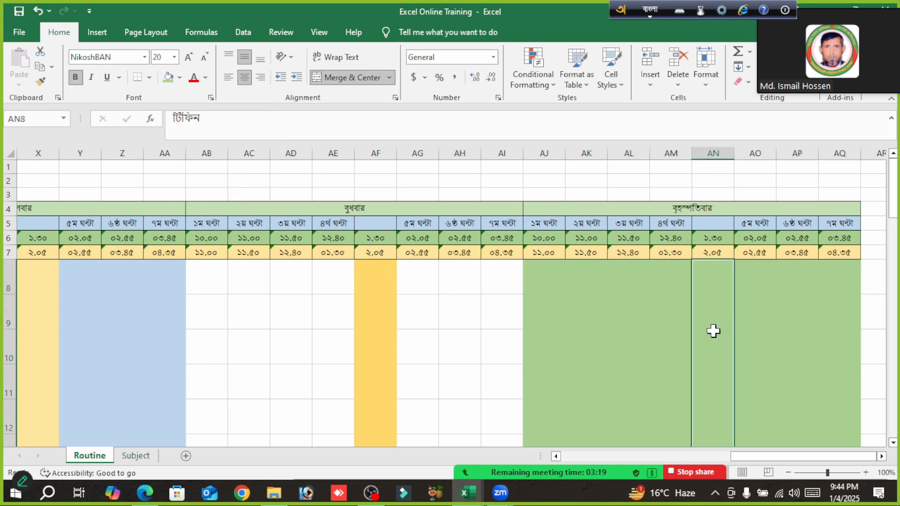
{"action": "left_click", "coordinate": [180, 78]}
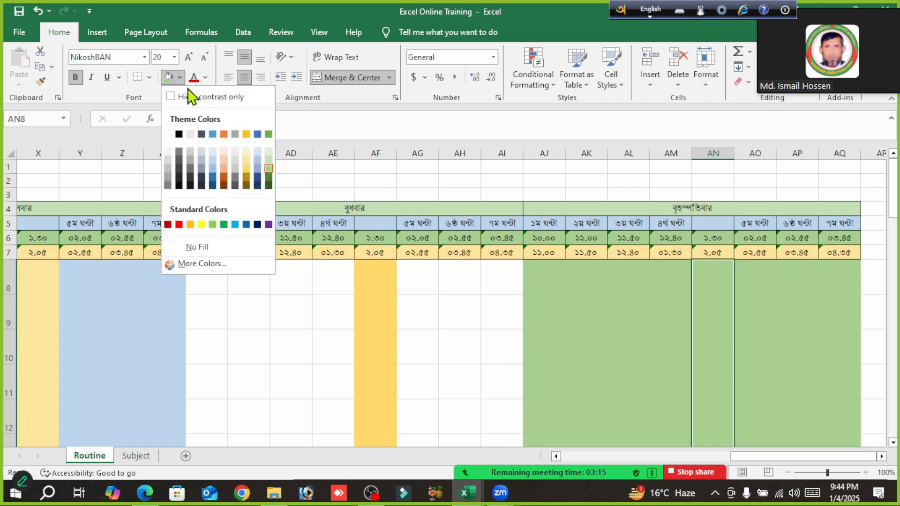
{"action": "left_click", "coordinate": [247, 162]}
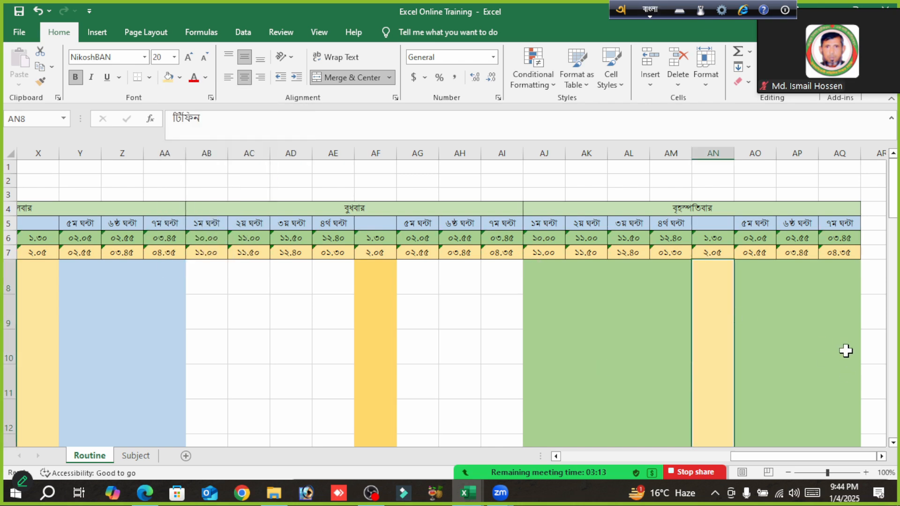
- Apply All Borders to the whole routine body from B8 to AQ37 and check the gridlines
{"action": "left_click", "coordinate": [847, 270]}
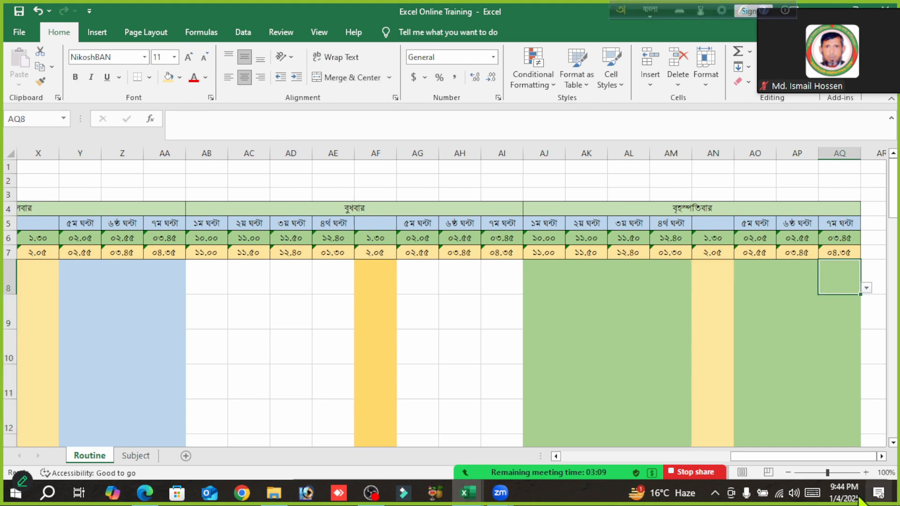
{"action": "left_click_drag", "start_coordinate": [837, 458], "coordinate": [591, 462]}
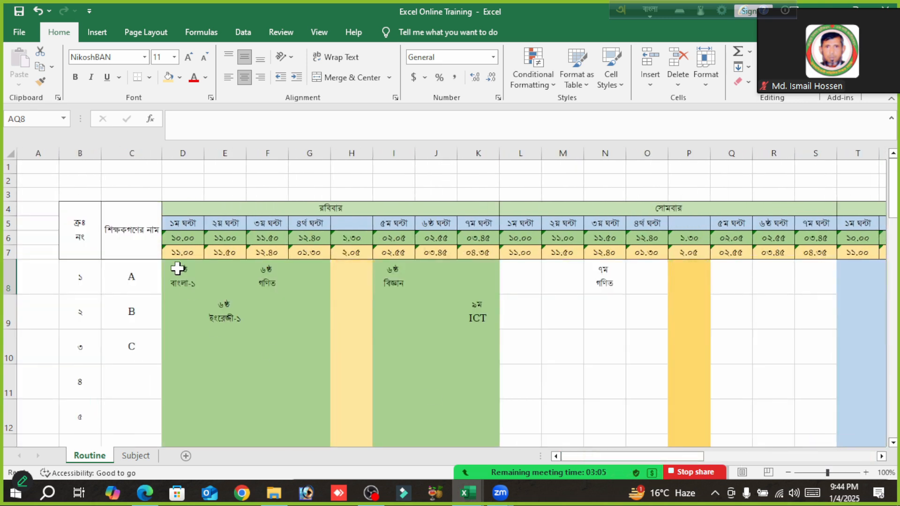
{"action": "scroll", "coordinate": [177, 268], "scroll_direction": "down", "scroll_amount": 7}
{"action": "scroll", "coordinate": [177, 268], "scroll_direction": "down", "scroll_amount": 4}
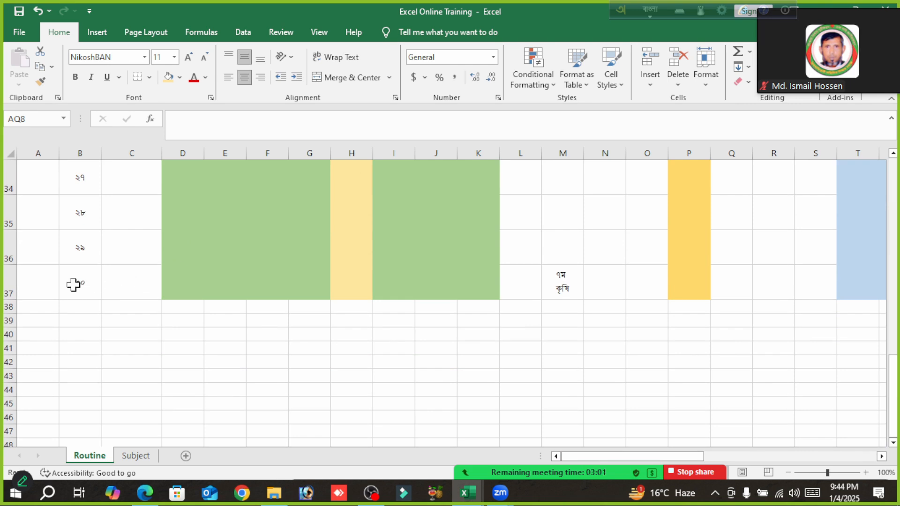
{"action": "left_click", "coordinate": [77, 286], "text": "shift"}
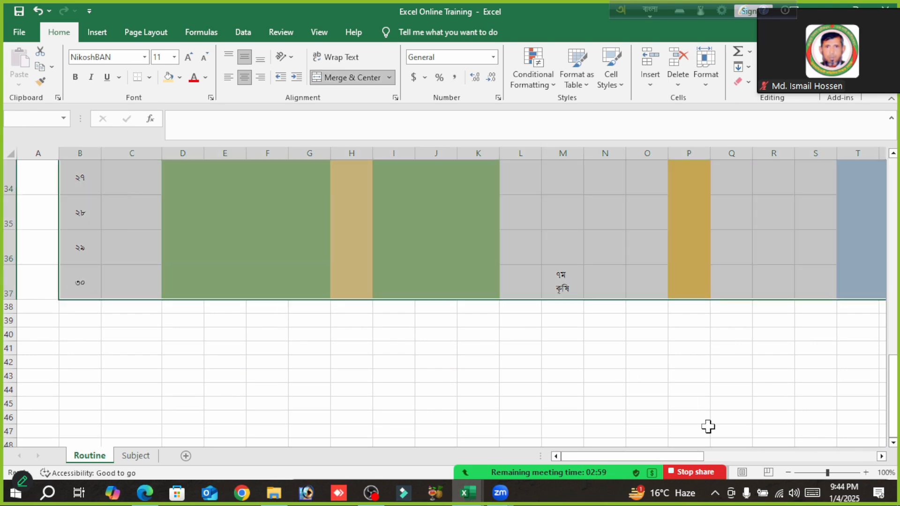
{"action": "left_click_drag", "start_coordinate": [689, 462], "coordinate": [789, 460]}
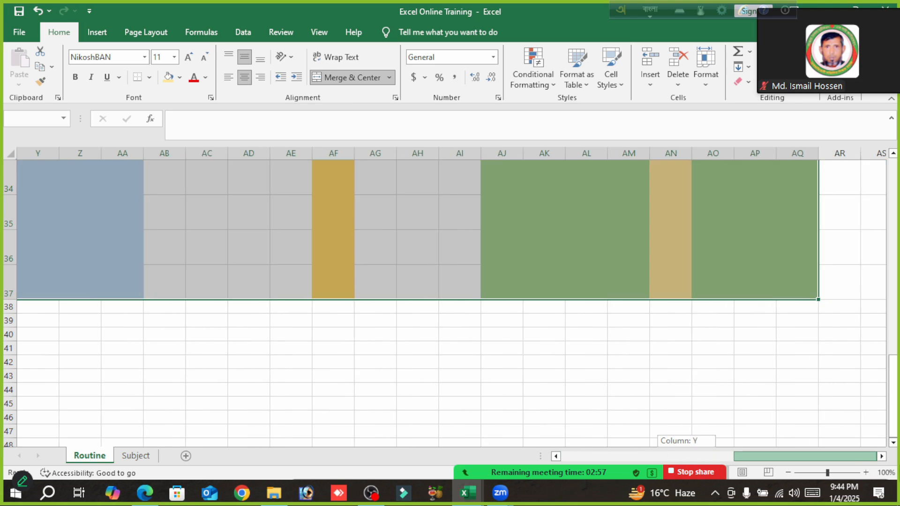
{"action": "scroll", "coordinate": [357, 251], "scroll_direction": "up", "scroll_amount": 6}
{"action": "scroll", "coordinate": [357, 251], "scroll_direction": "up", "scroll_amount": 5}
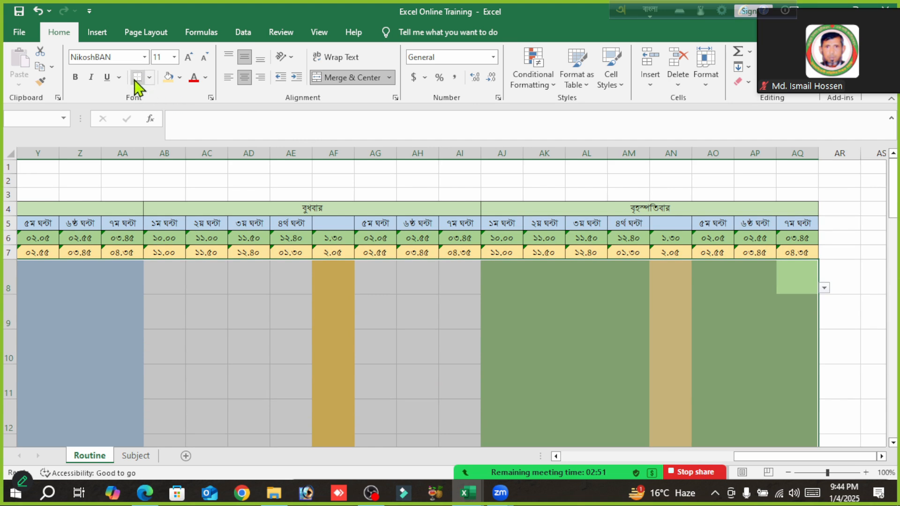
{"action": "left_click", "coordinate": [149, 78]}
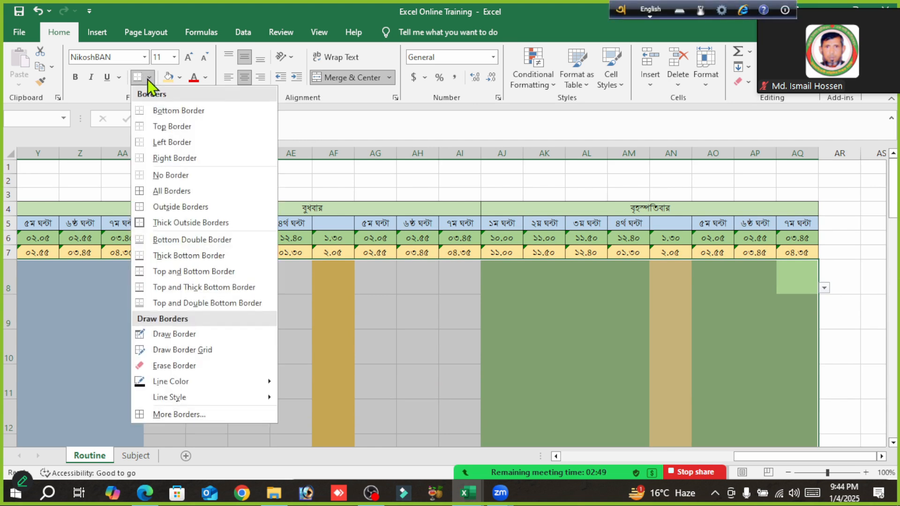
{"action": "left_click", "coordinate": [179, 197]}
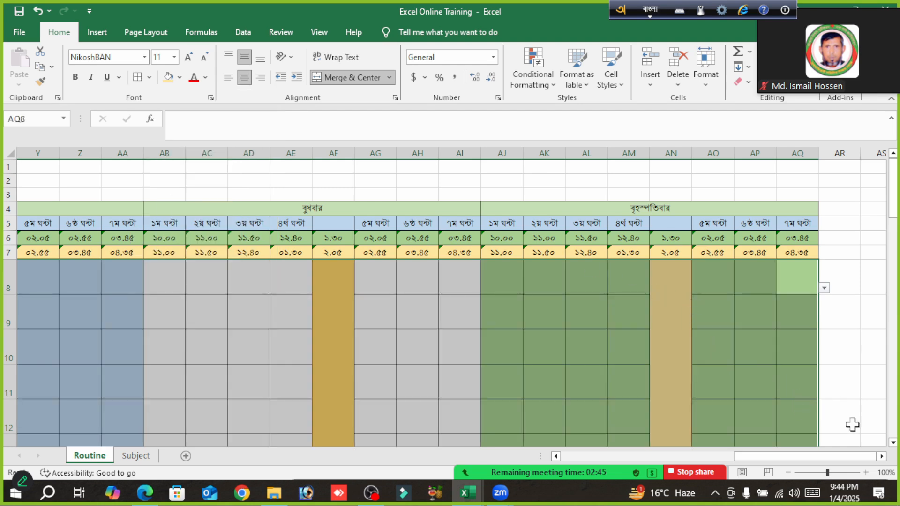
{"action": "left_click_drag", "start_coordinate": [829, 457], "coordinate": [630, 490]}
{"action": "left_click", "coordinate": [591, 307]}
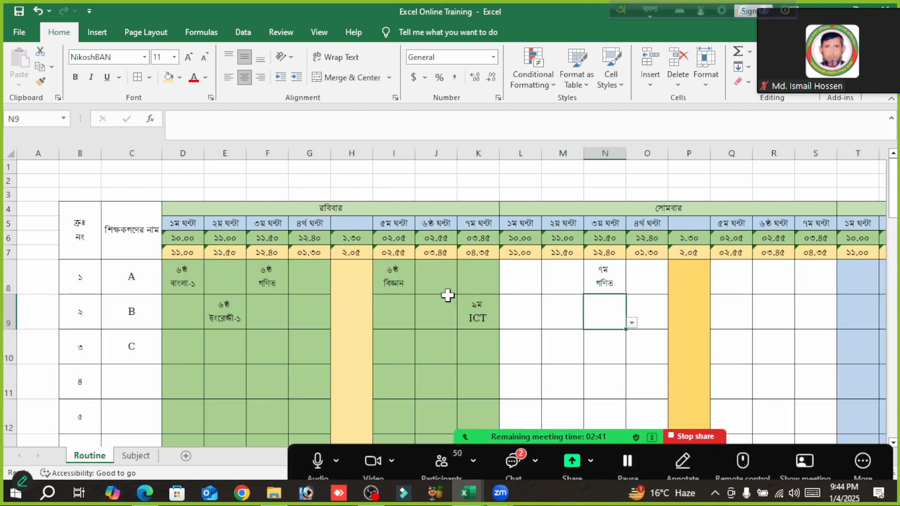
{"action": "scroll", "coordinate": [474, 297], "scroll_direction": "down", "scroll_amount": 3}
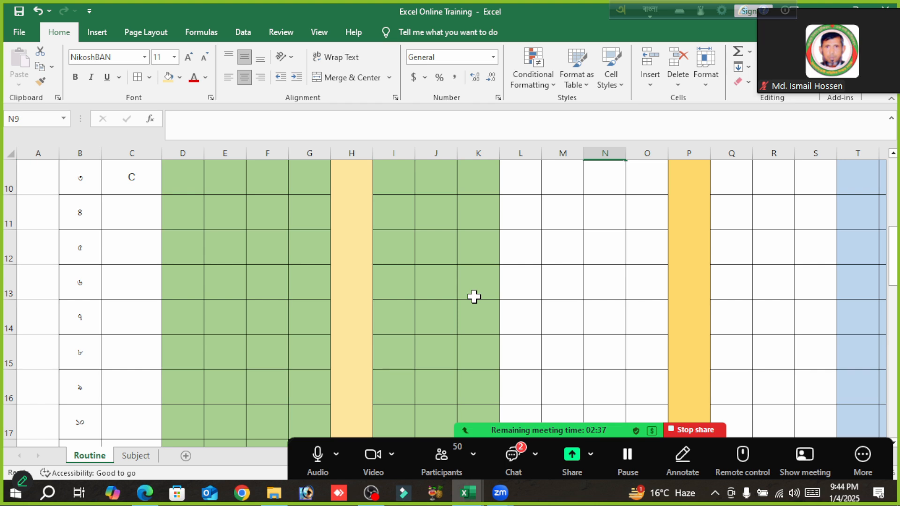
{"action": "scroll", "coordinate": [474, 297], "scroll_direction": "up", "scroll_amount": 3}
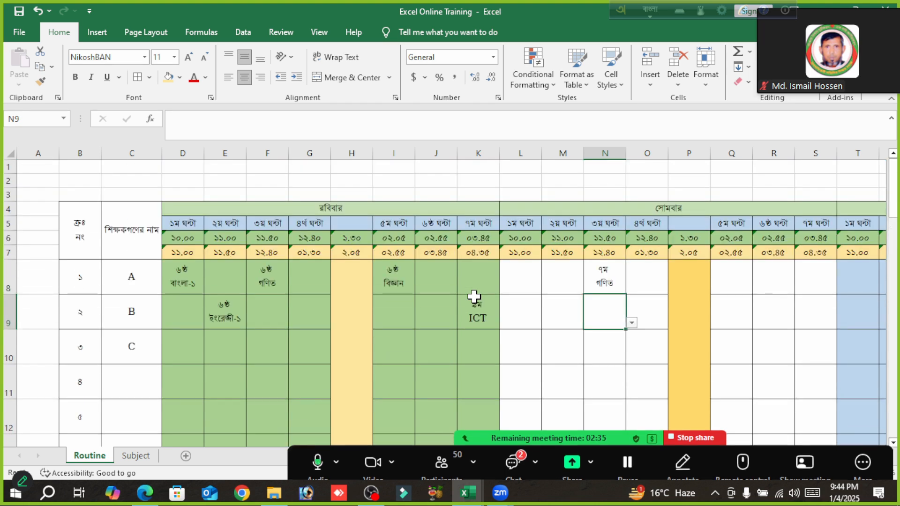